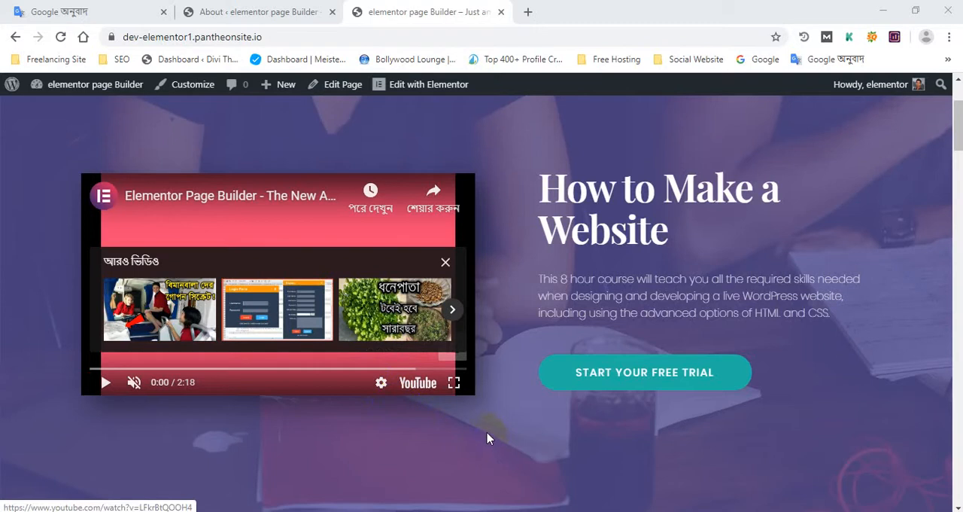
# - Look through the published home page from the header and course video to the teaching team, campus facilities, location map and footer
pyautogui.scroll(-6, 488, 438)
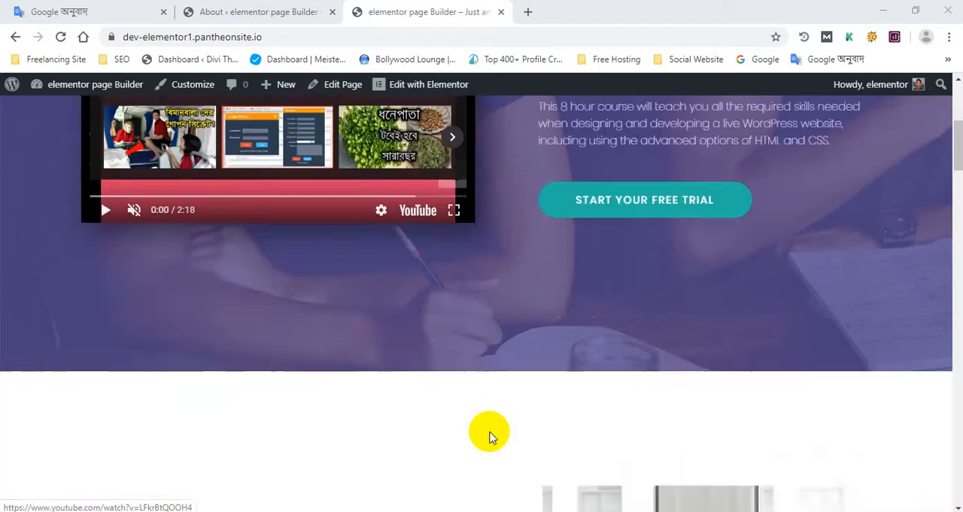
pyautogui.scroll(-10, 489, 435)
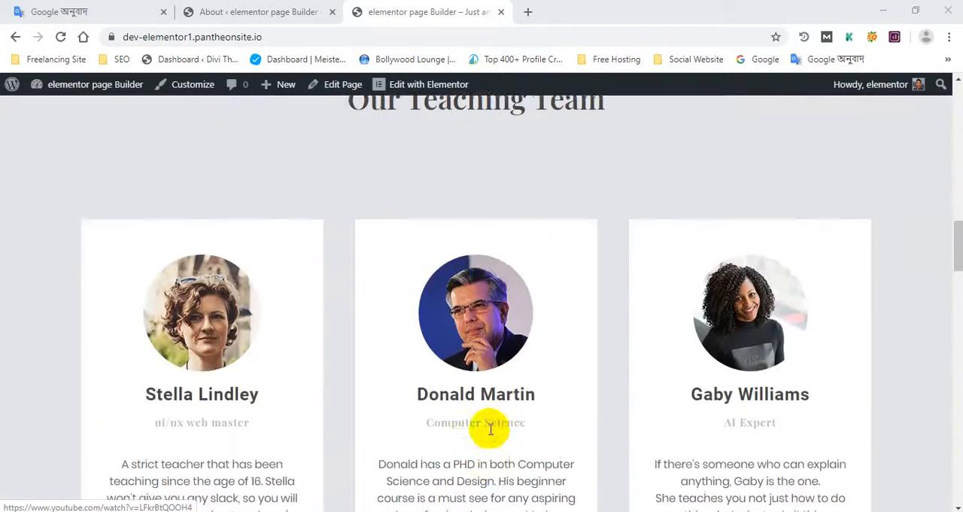
pyautogui.scroll(-12, 489, 429)
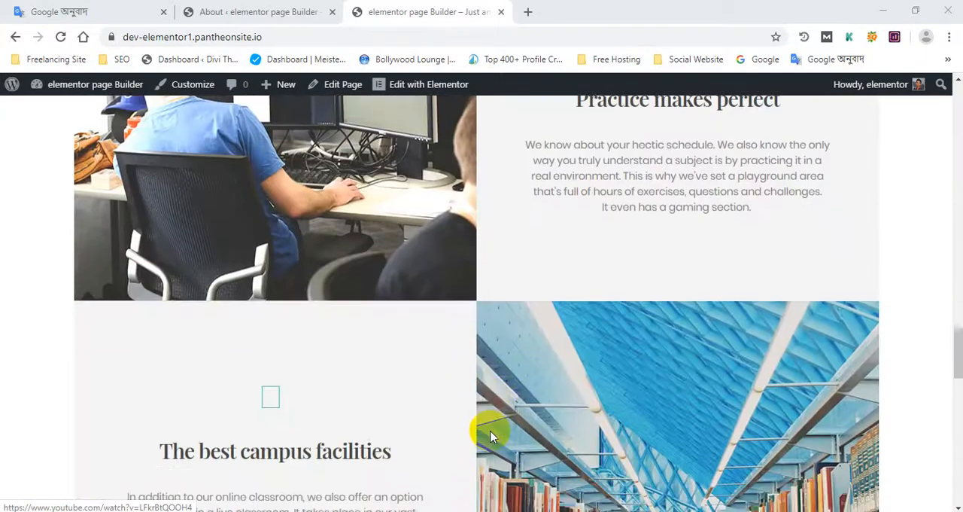
pyautogui.scroll(-10, 489, 436)
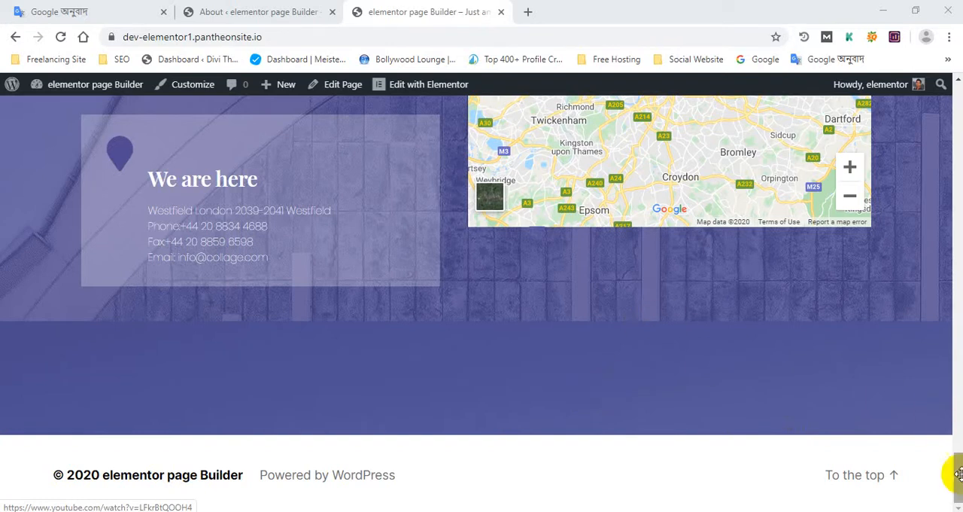
pyautogui.moveTo(959, 481); pyautogui.dragTo(959, 121)
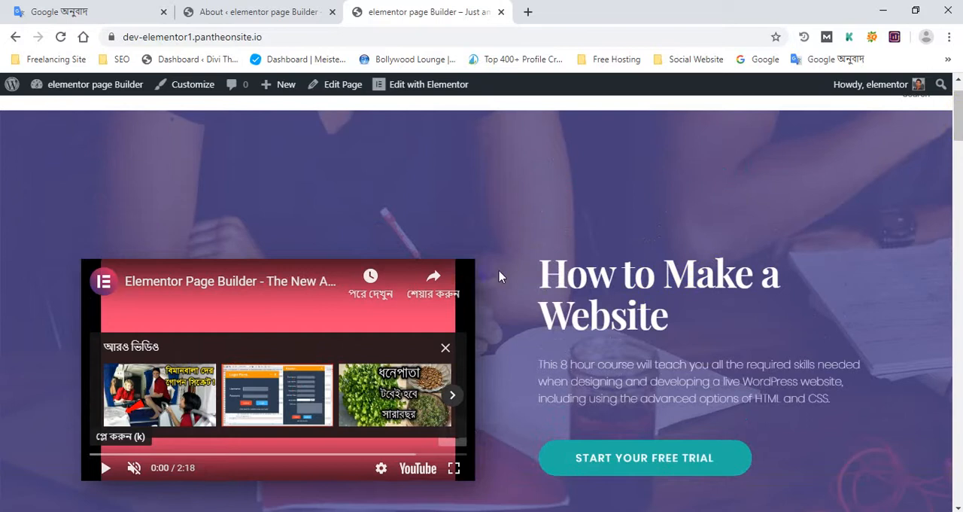
pyautogui.scroll(-3, 493, 256)
pyautogui.scroll(4, 489, 252)
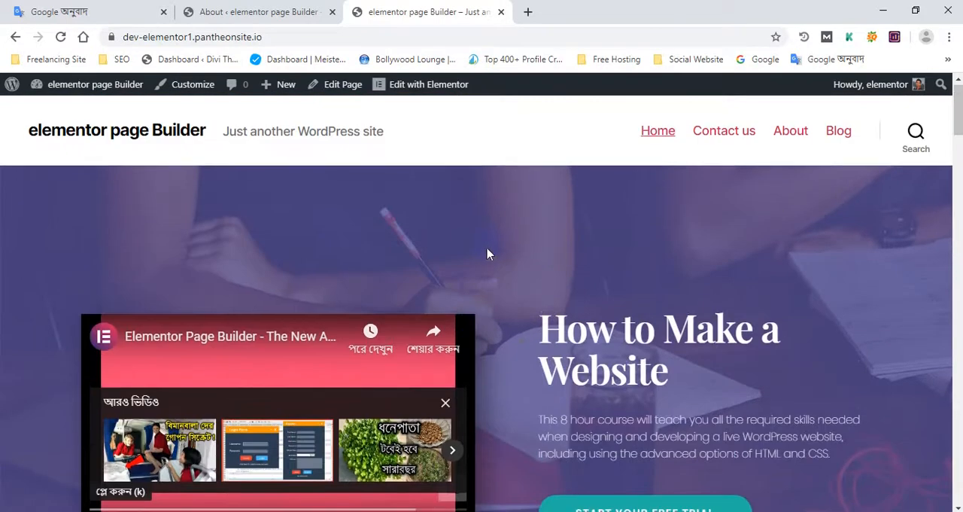
pyautogui.scroll(-12, 491, 259)
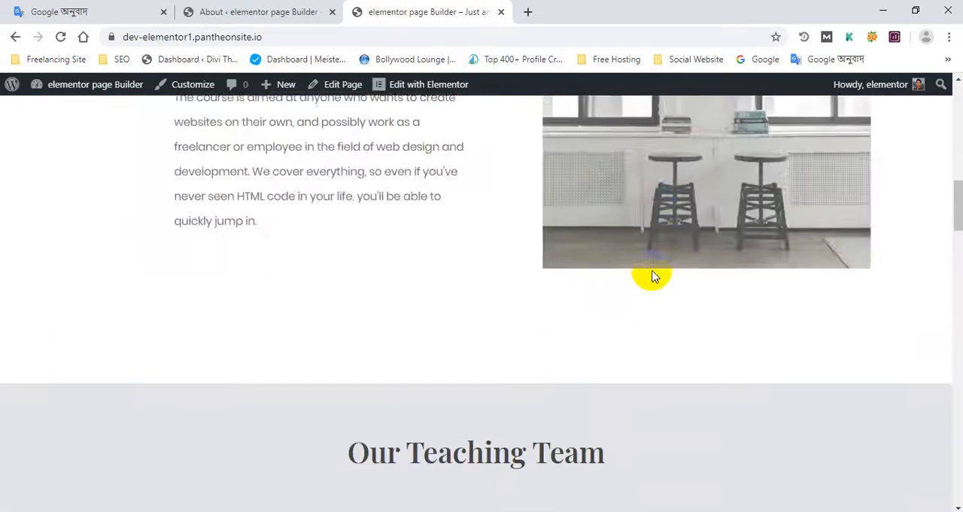
pyautogui.scroll(-10, 533, 319)
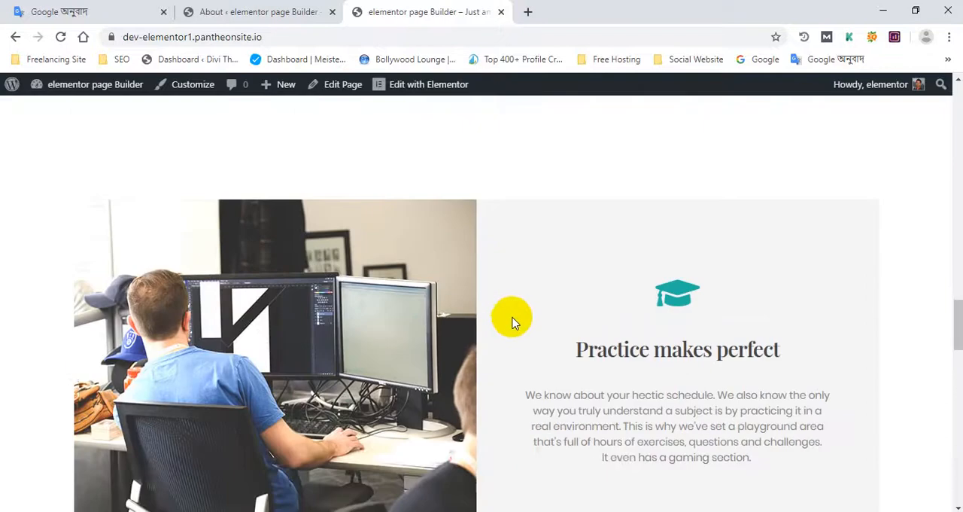
pyautogui.scroll(-12, 533, 329)
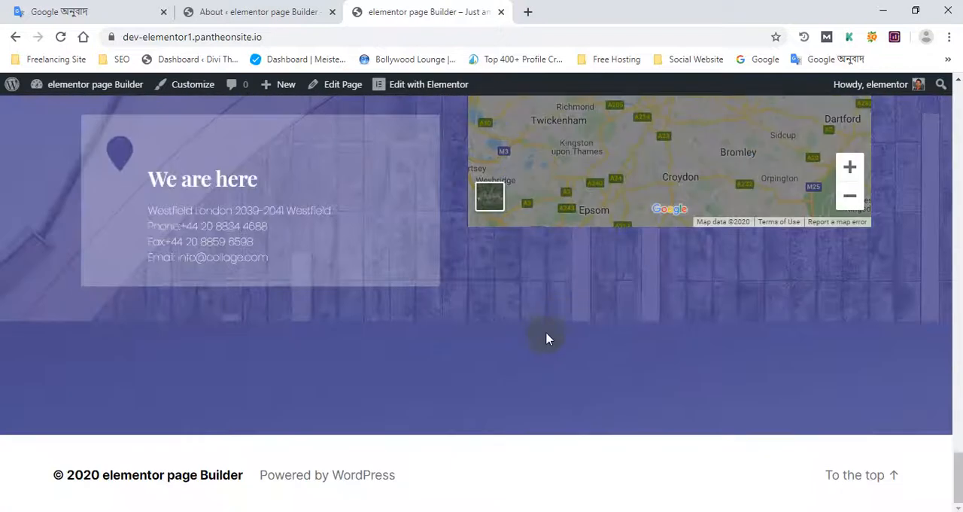
pyautogui.scroll(12, 532, 339)
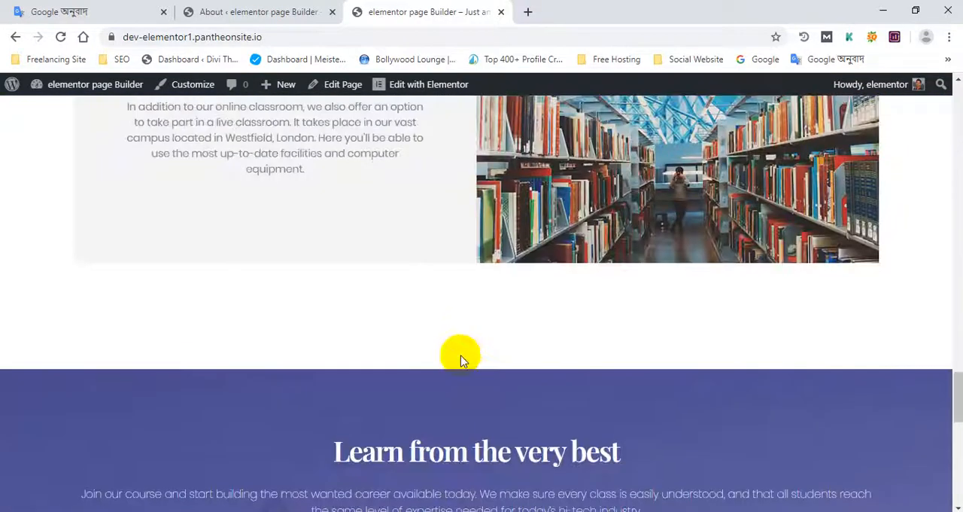
pyautogui.scroll(6, 462, 359)
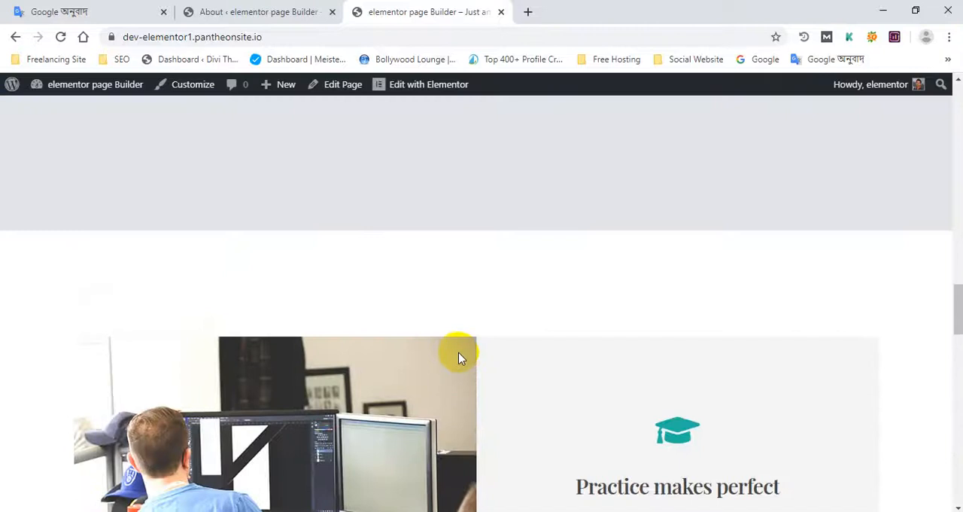
pyautogui.scroll(3, 459, 351)
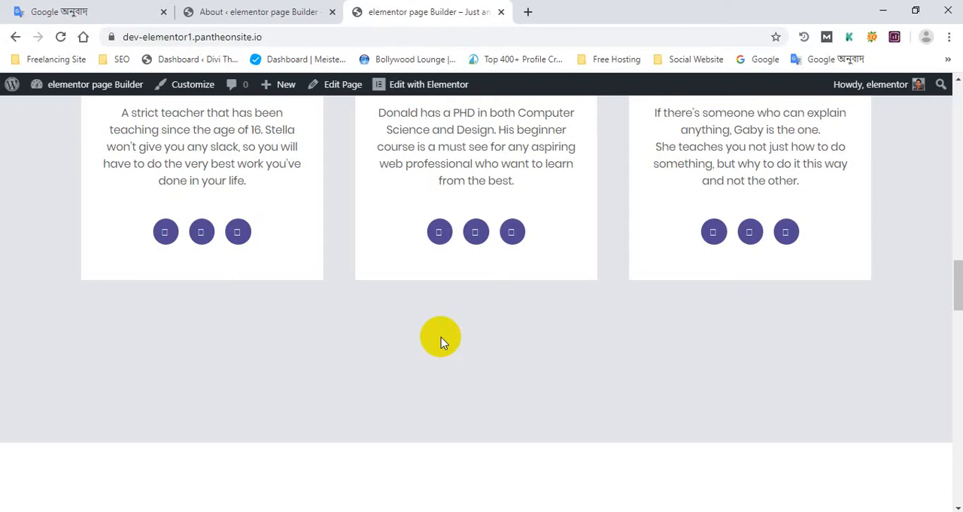
pyautogui.scroll(5, 441, 337)
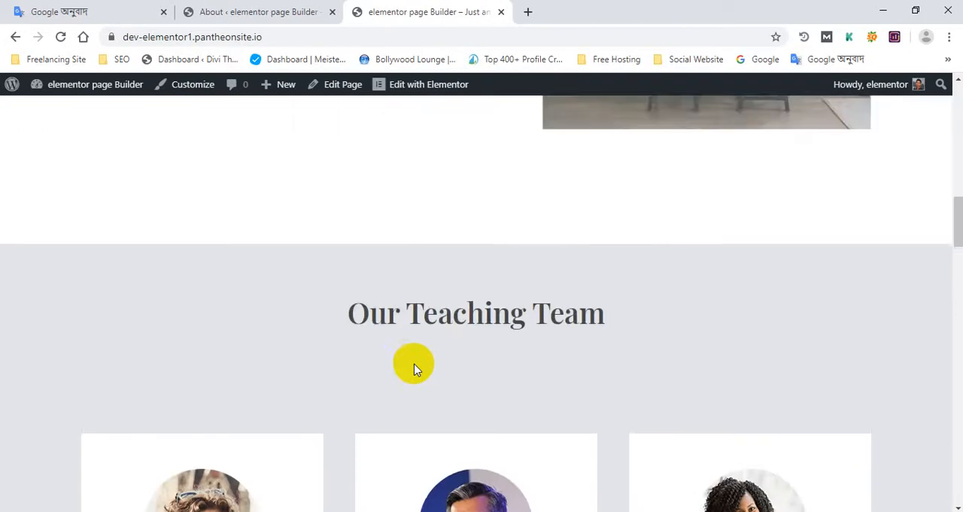
pyautogui.scroll(15, 414, 365)
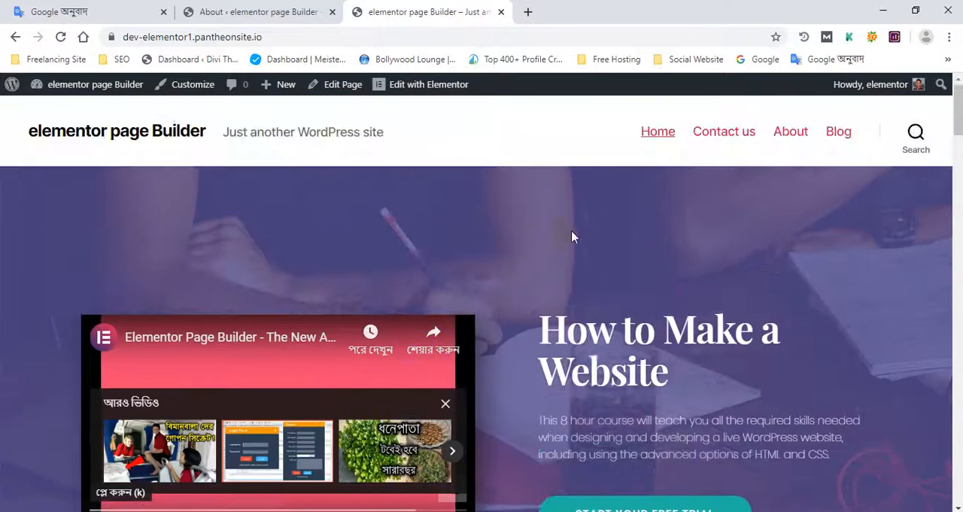
pyautogui.scroll(-15, 394, 318)
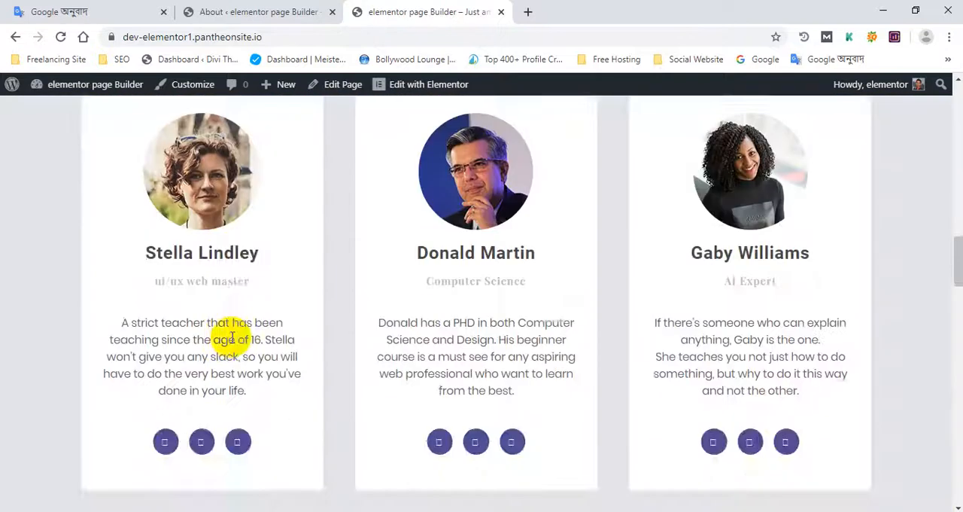
pyautogui.scroll(-5, 231, 339)
pyautogui.scroll(12, 586, 311)
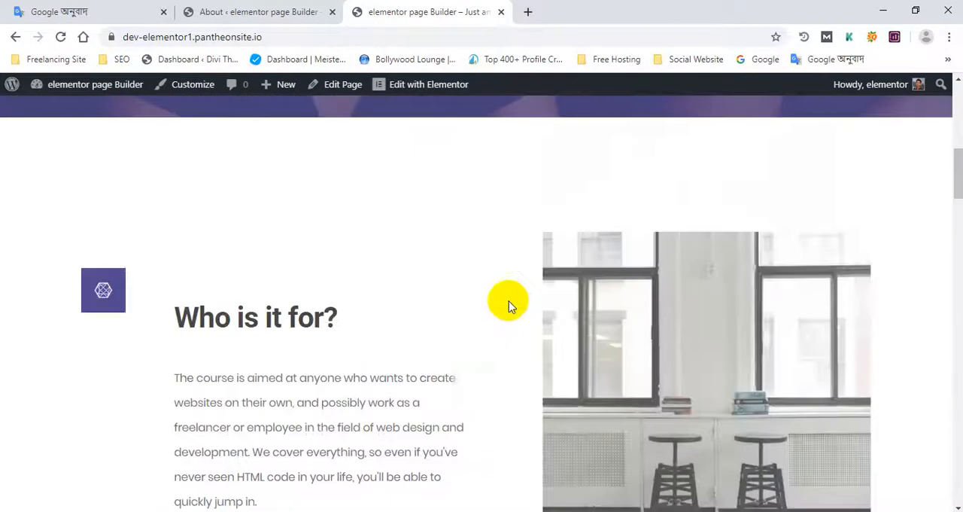
pyautogui.scroll(10, 504, 301)
pyautogui.scroll(-2, 655, 143)
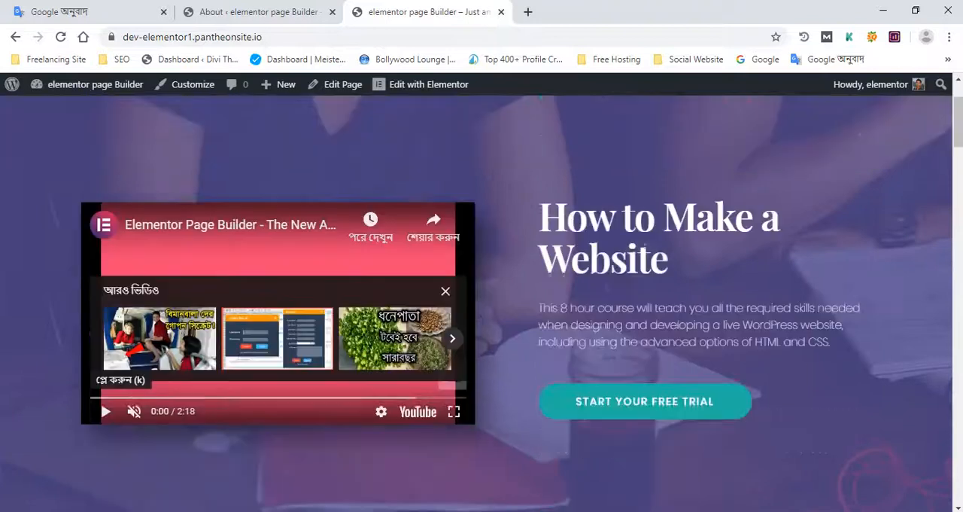
pyautogui.scroll(-15, 933, 344)
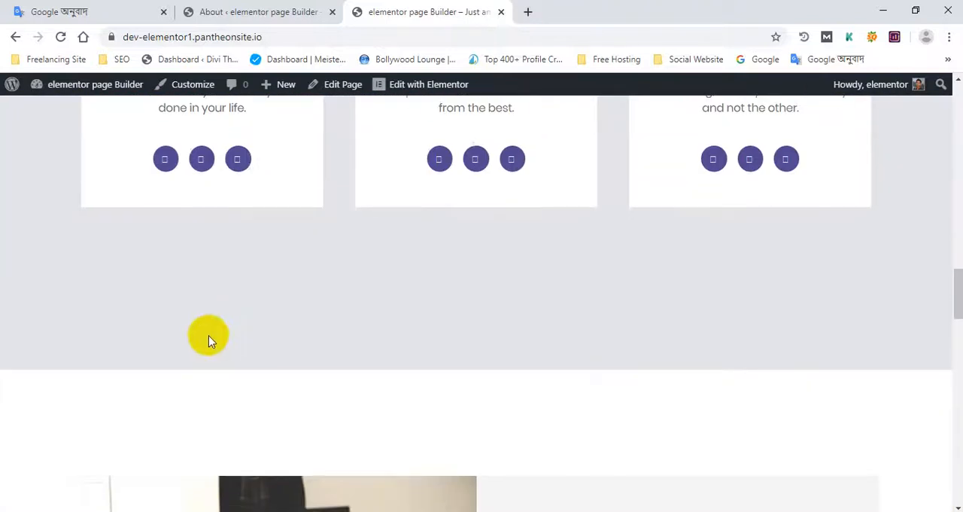
pyautogui.scroll(-4, 381, 288)
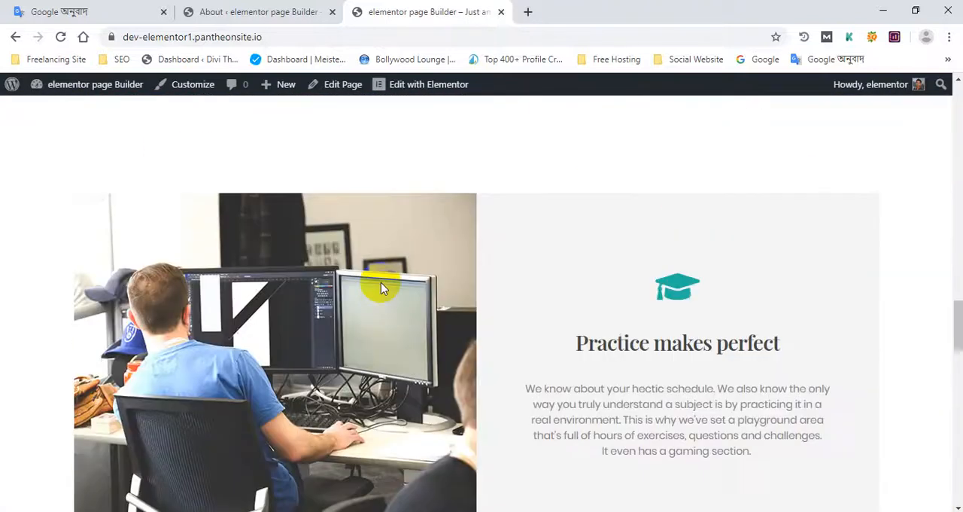
pyautogui.scroll(-15, 381, 288)
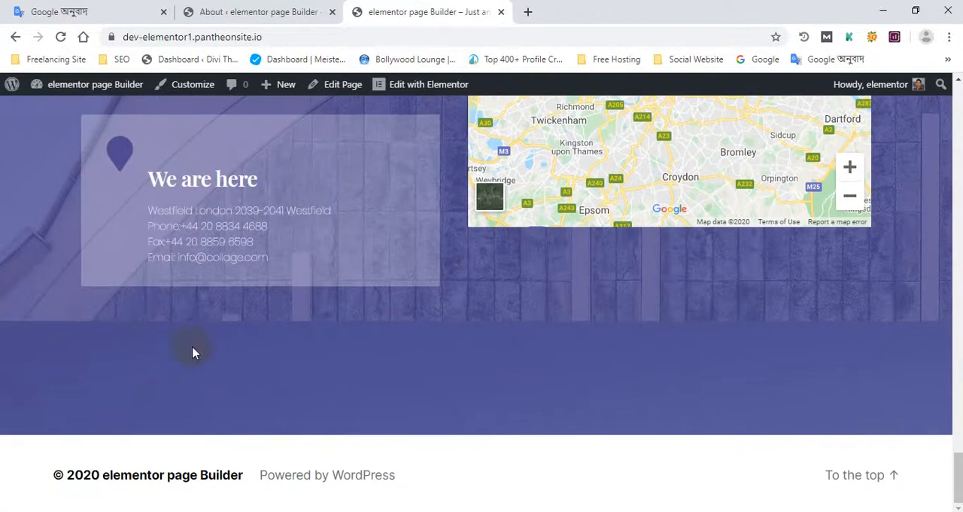
pyautogui.moveTo(954, 481); pyautogui.dragTo(957, 107)
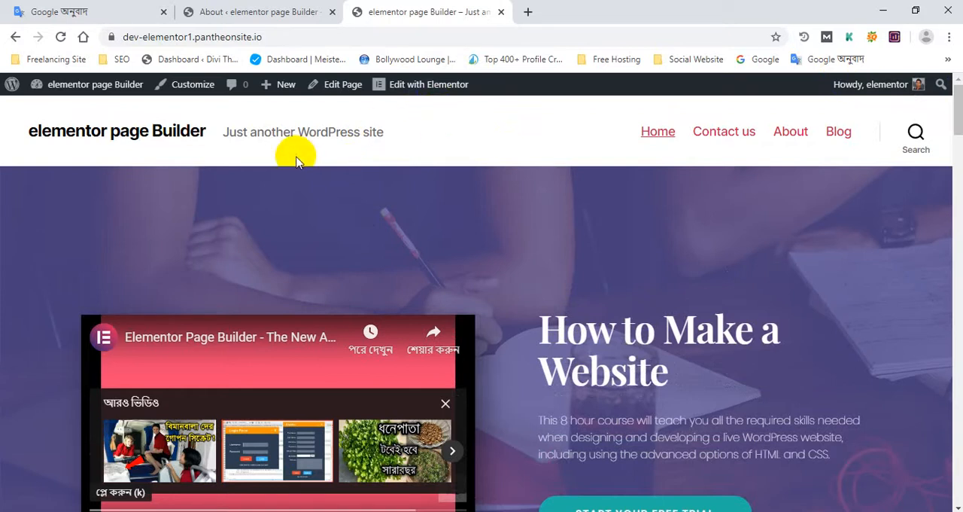
# - Open the home page for editing with Elementor and pause the playing video in the hero section
pyautogui.click(268, 11)
pyautogui.click(482, 11)
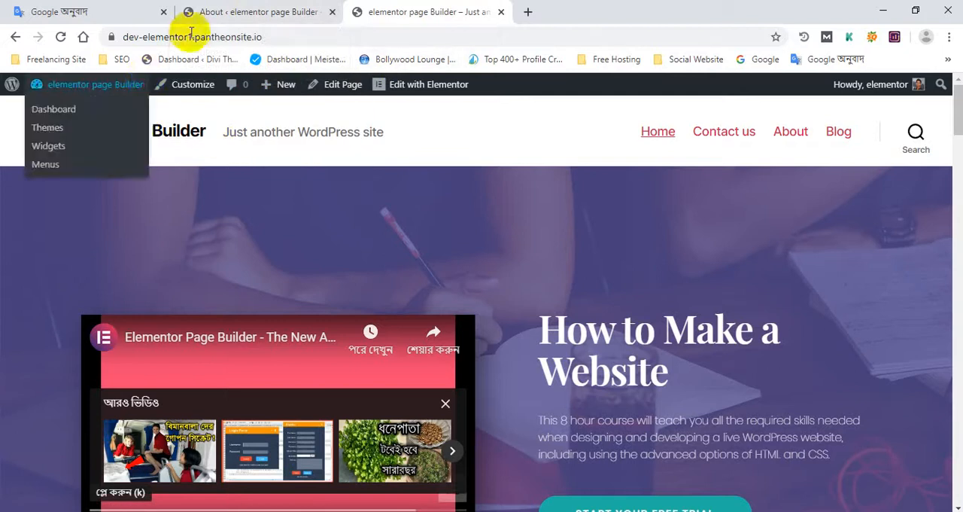
pyautogui.scroll(-1, 217, 172)
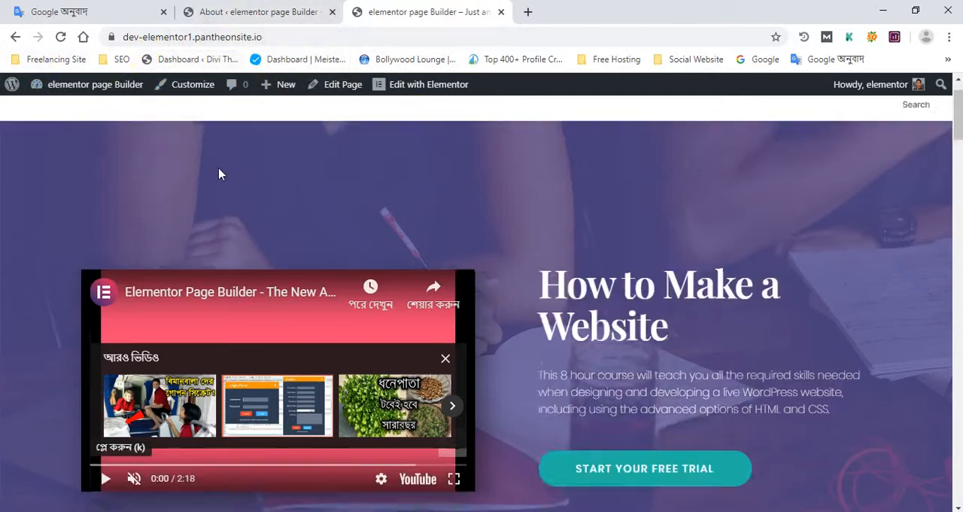
pyautogui.click(415, 89)
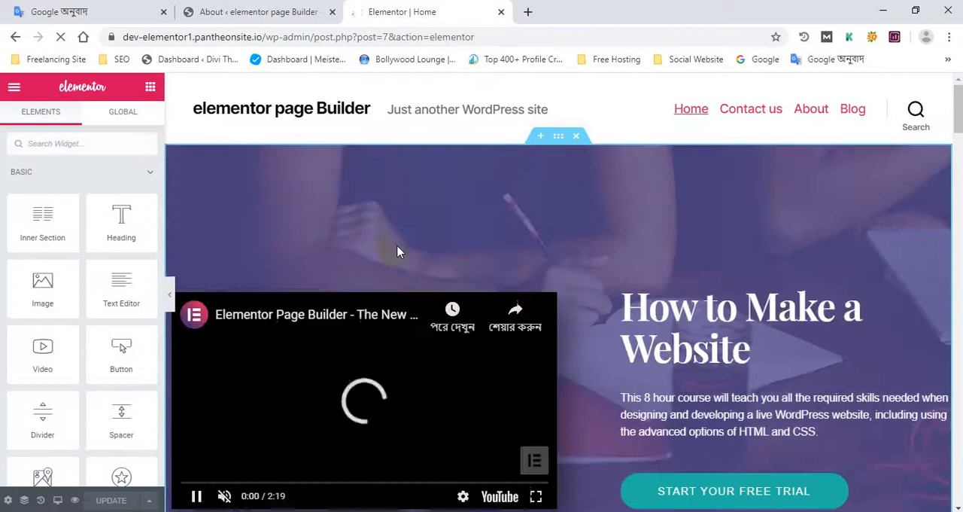
pyautogui.scroll(-1, 397, 251)
pyautogui.scroll(-2, 398, 251)
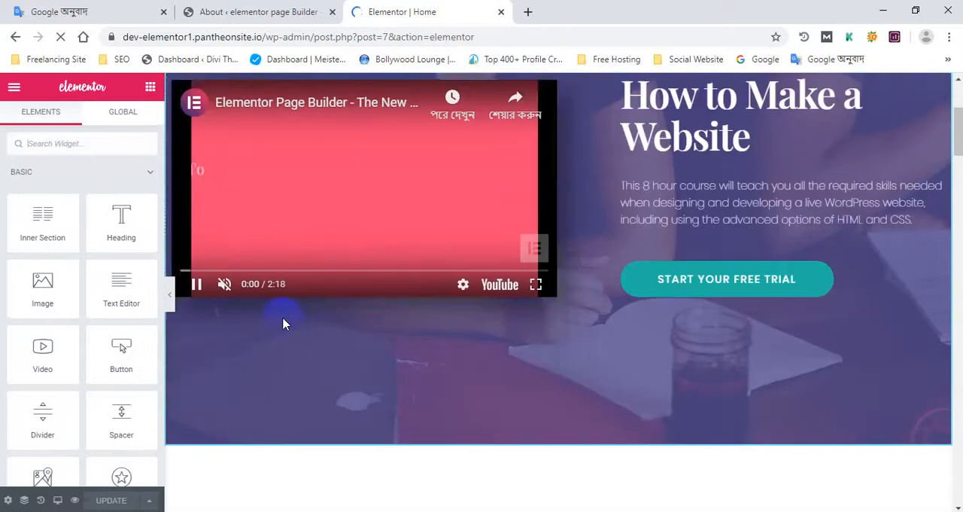
pyautogui.click(197, 286)
pyautogui.scroll(2, 200, 292)
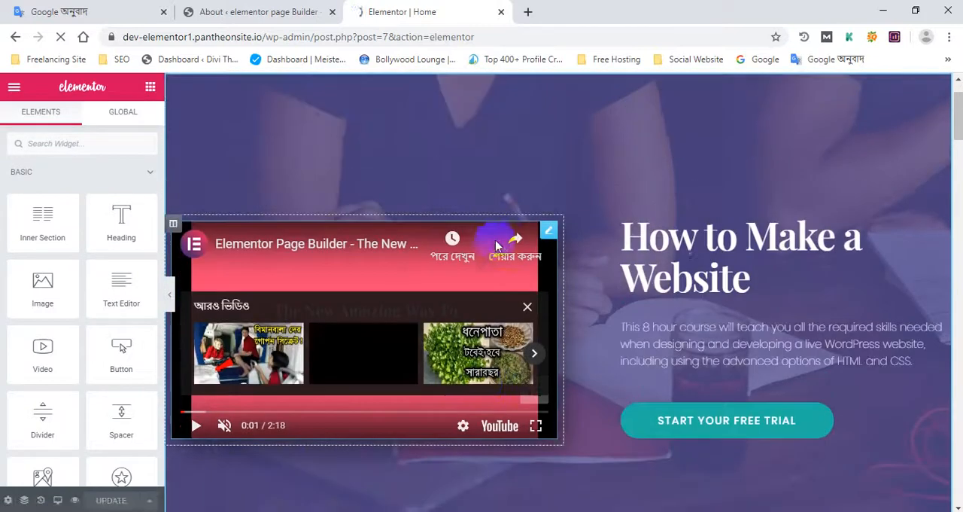
# - Turn off Autoplay for the hero section's YouTube video widget and update the page
pyautogui.click(550, 233)
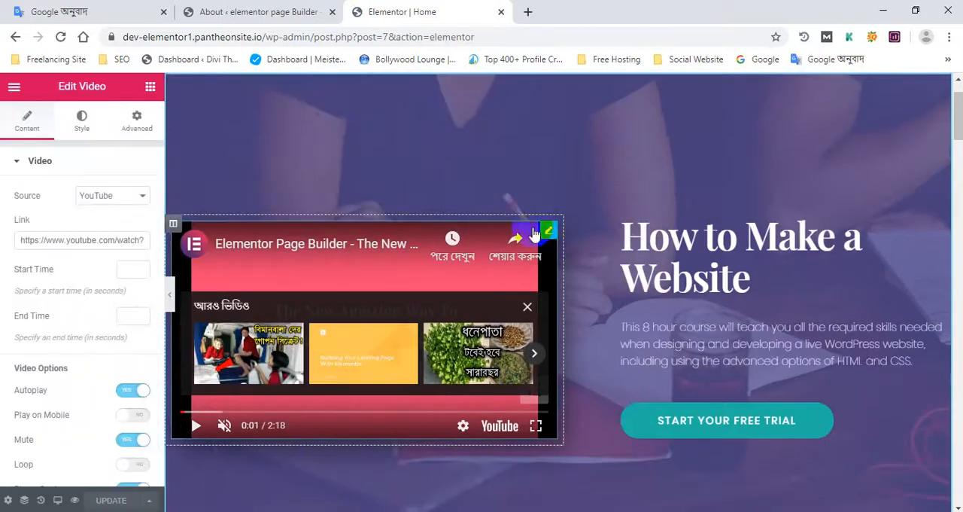
pyautogui.click(117, 196)
pyautogui.click(62, 200)
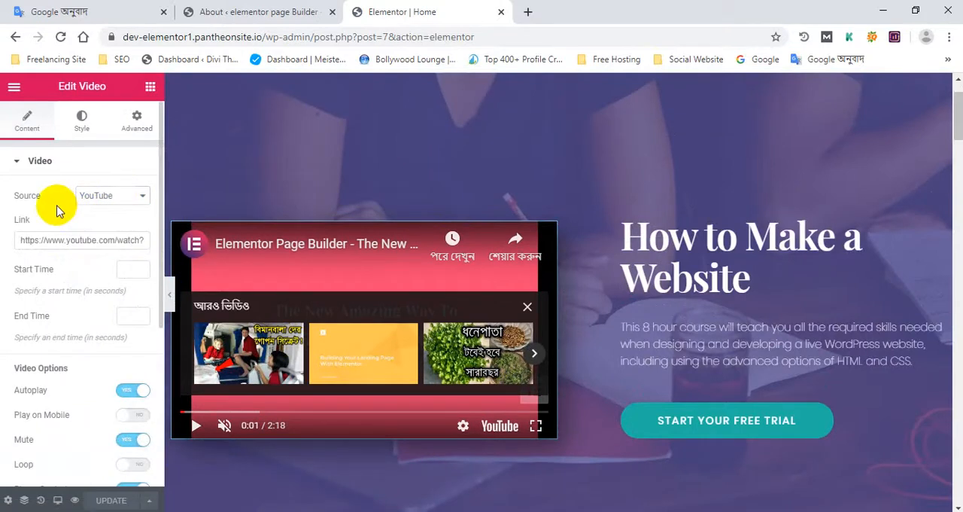
pyautogui.scroll(-1, 49, 316)
pyautogui.click(132, 319)
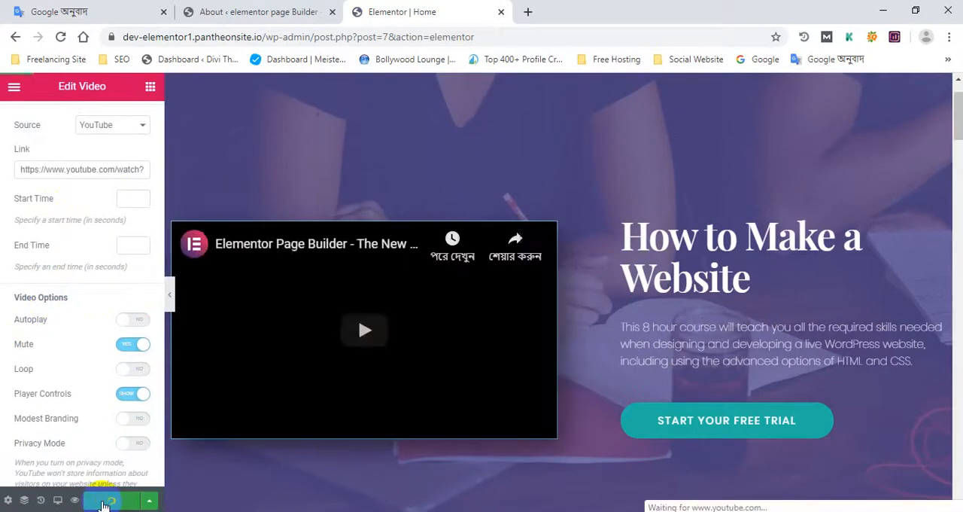
pyautogui.click(346, 412)
# - Examine the page's sections in the editor, from the header and hero video to "Who is it for?" and the teaching team cards
pyautogui.scroll(1, 698, 174)
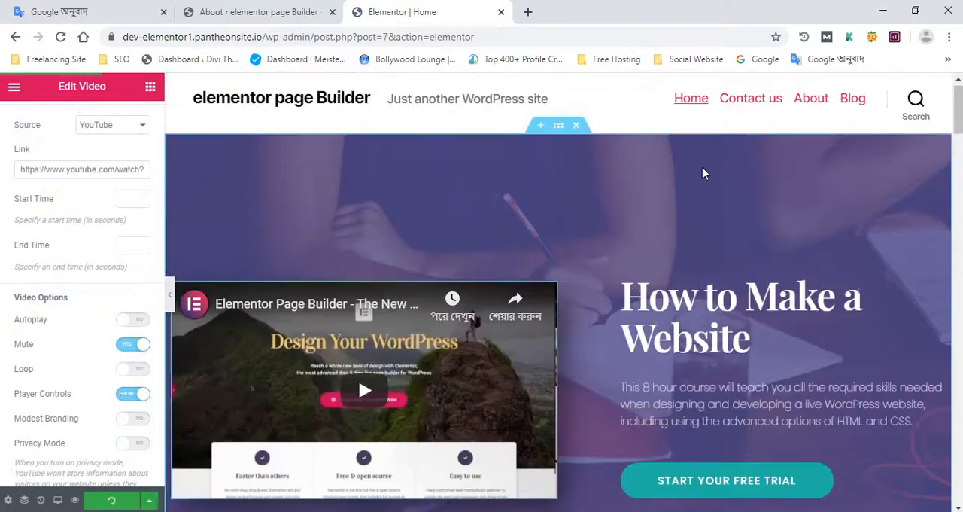
pyautogui.scroll(-12, 530, 226)
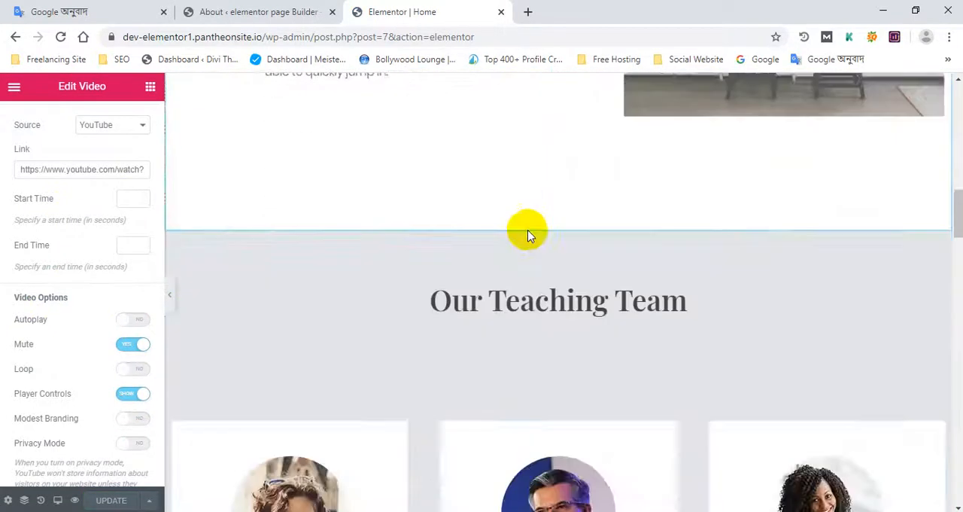
pyautogui.scroll(4, 527, 230)
pyautogui.scroll(6, 545, 241)
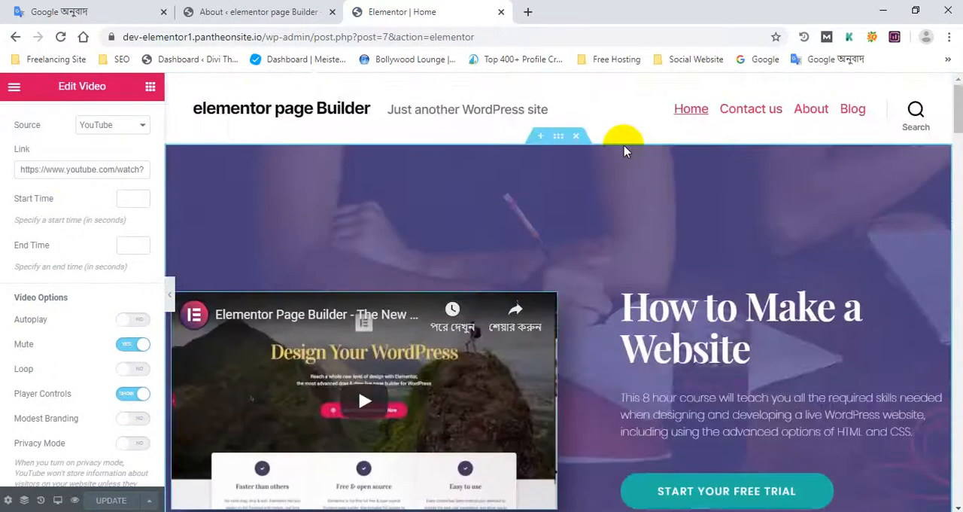
pyautogui.scroll(-3, 623, 146)
pyautogui.click(449, 243)
pyautogui.scroll(-5, 421, 250)
pyautogui.scroll(1, 398, 258)
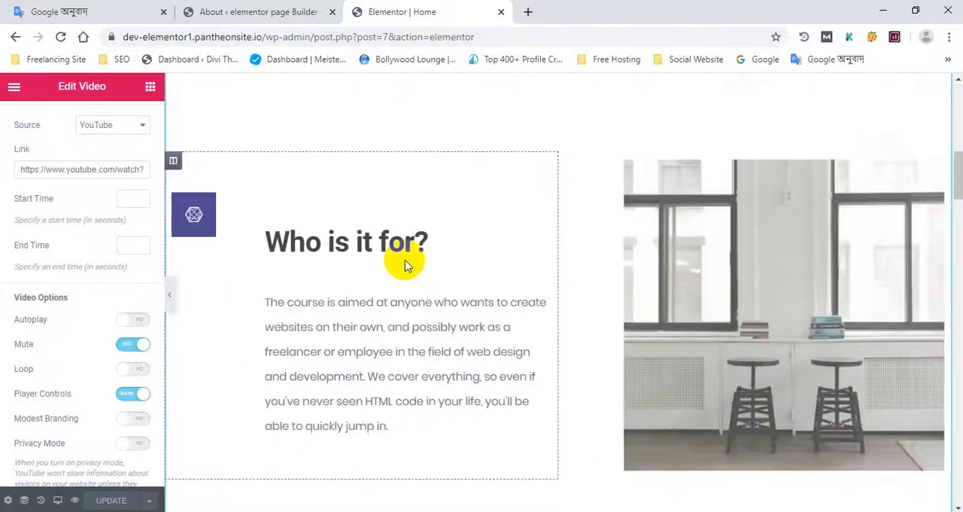
pyautogui.scroll(-2, 405, 259)
pyautogui.scroll(-8, 405, 260)
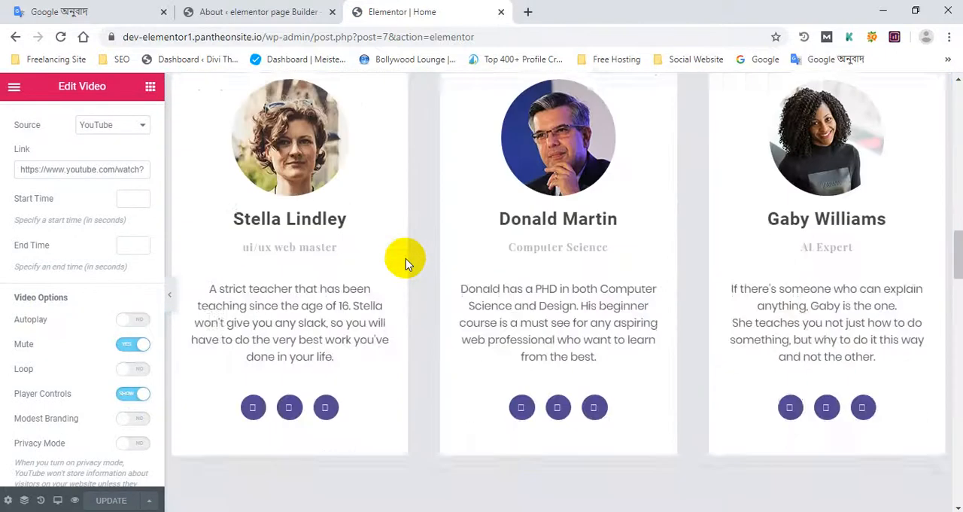
pyautogui.scroll(3, 404, 258)
pyautogui.scroll(-3, 404, 259)
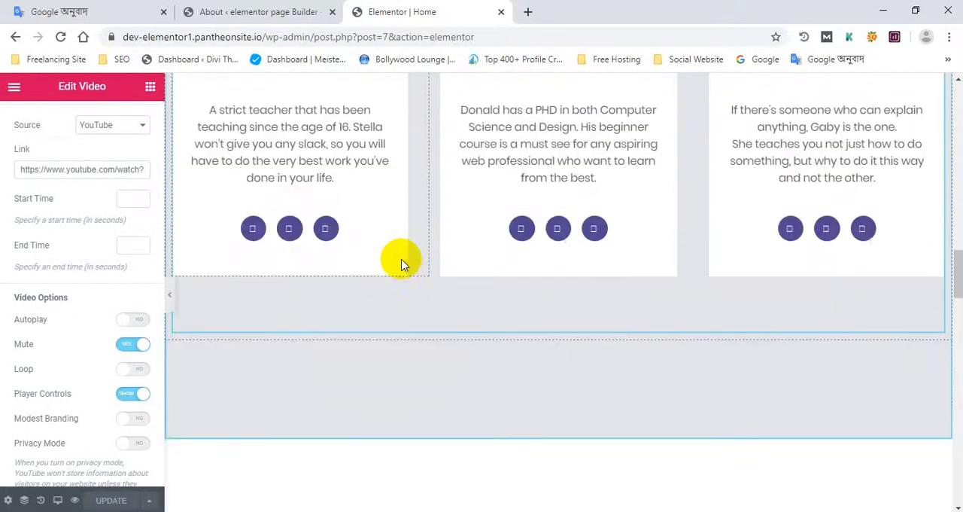
# - Look again over the hero video, the "Who is it for?" block and the teaching team cards with their social icons
pyautogui.scroll(1, 386, 268)
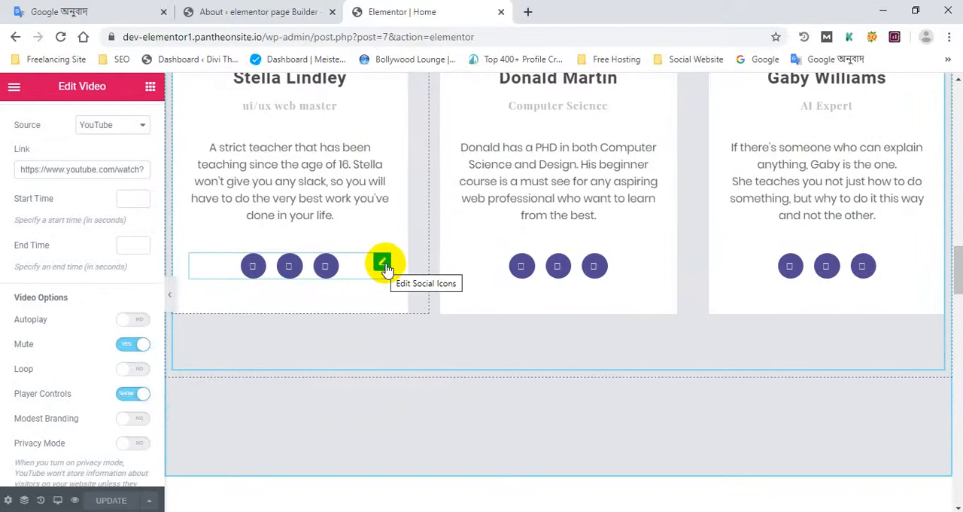
pyautogui.scroll(1, 922, 201)
pyautogui.scroll(10, 602, 211)
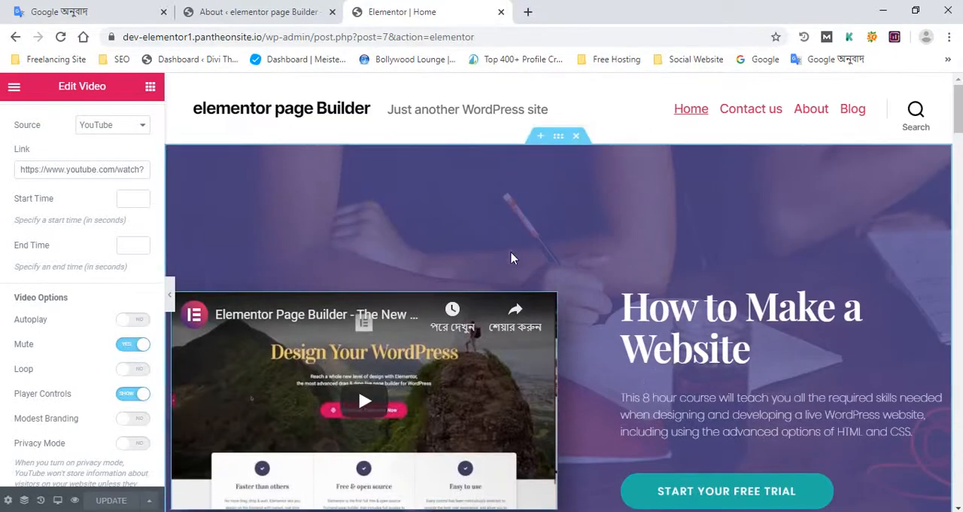
pyautogui.scroll(-2, 482, 286)
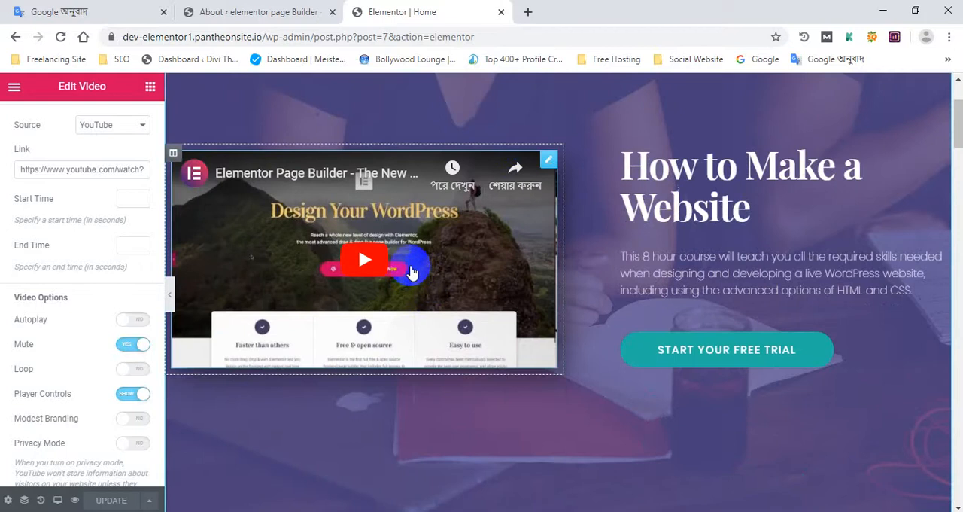
pyautogui.scroll(-3, 410, 272)
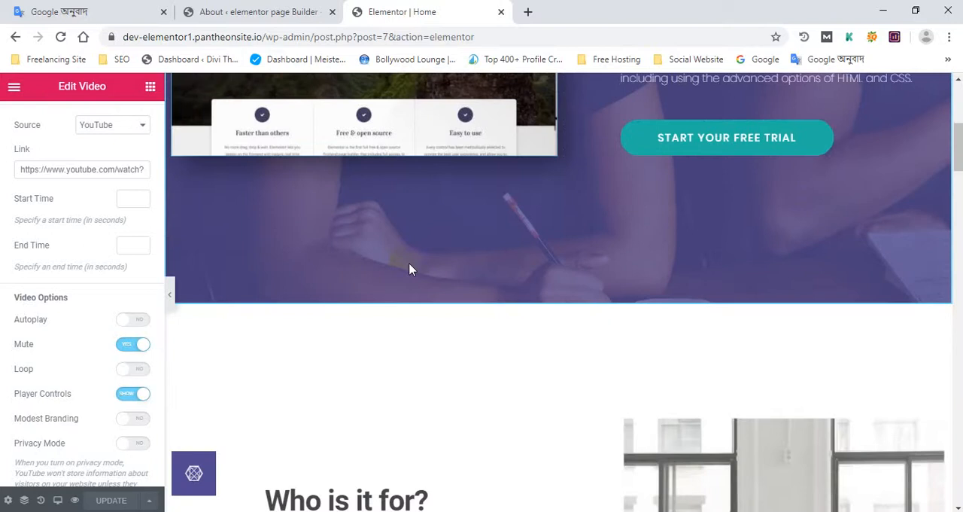
pyautogui.scroll(-2, 410, 269)
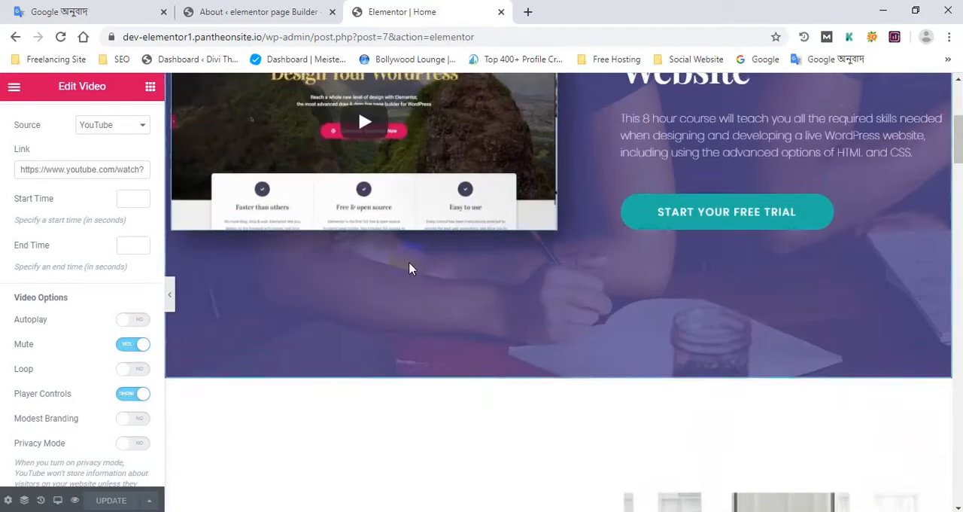
pyautogui.scroll(2, 409, 269)
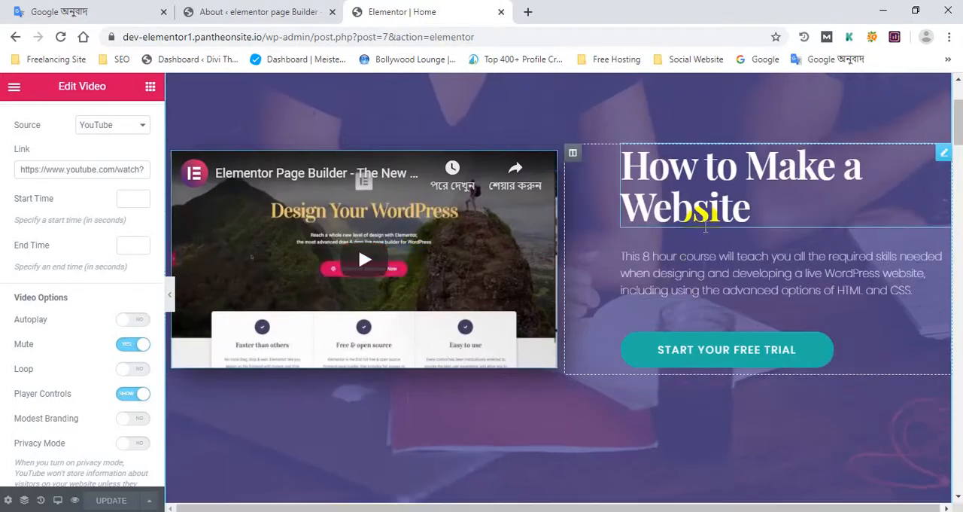
pyautogui.scroll(2, 527, 354)
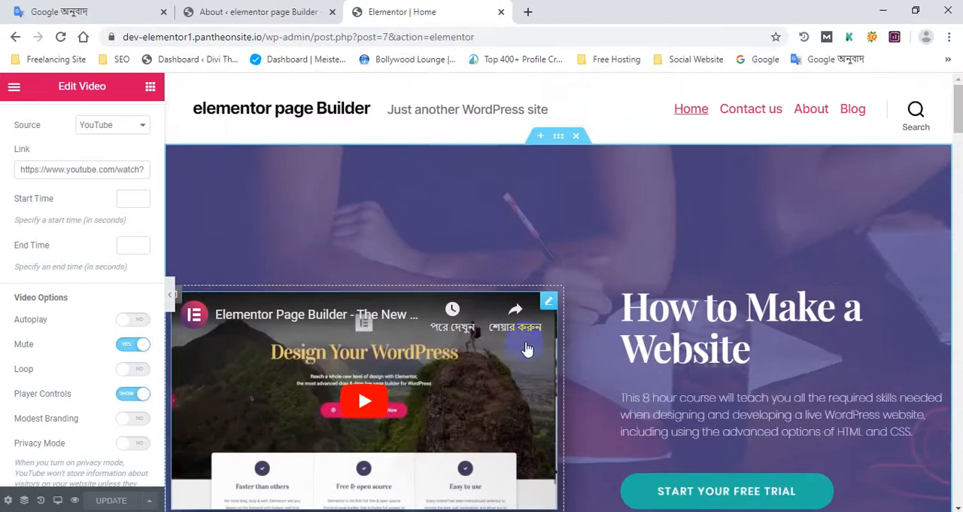
pyautogui.scroll(-13, 531, 316)
pyautogui.scroll(10, 531, 314)
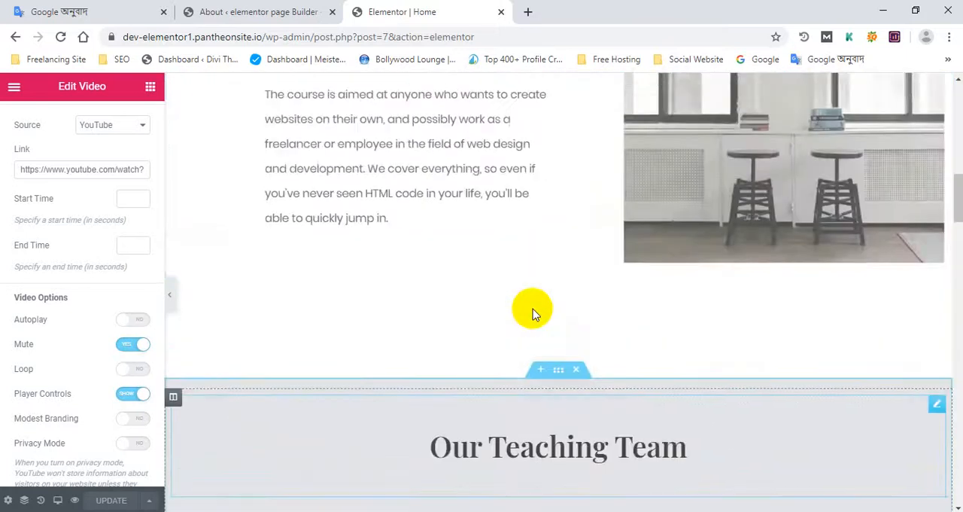
pyautogui.scroll(3, 526, 311)
pyautogui.scroll(-4, 662, 279)
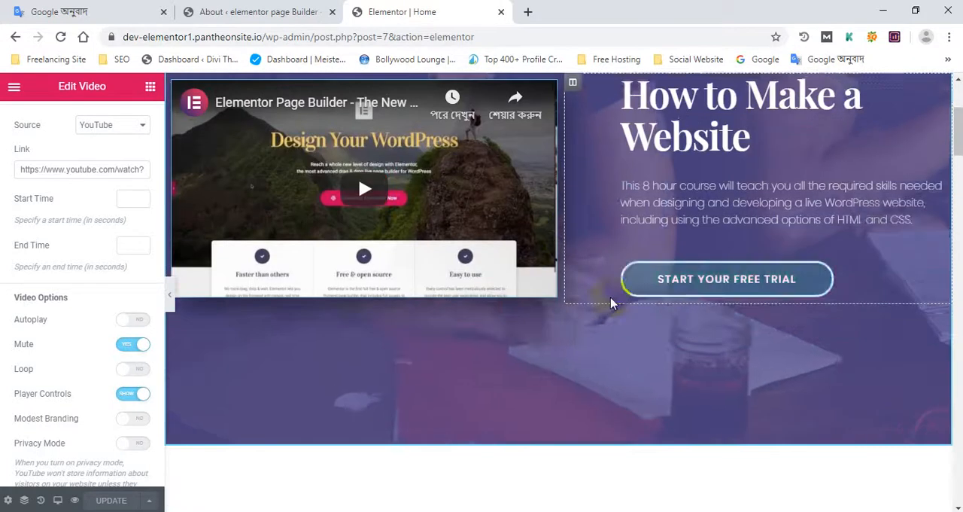
pyautogui.scroll(2, 610, 300)
pyautogui.scroll(-12, 594, 297)
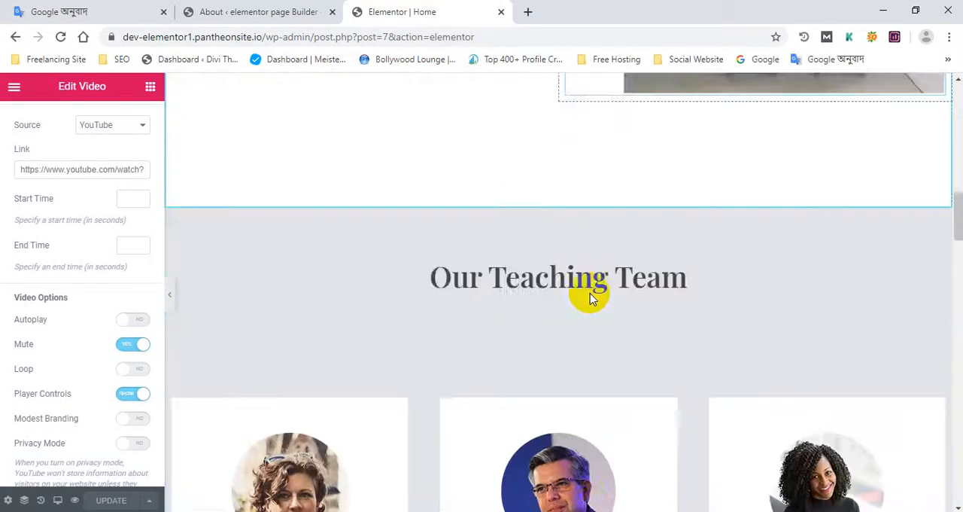
pyautogui.scroll(-3, 591, 294)
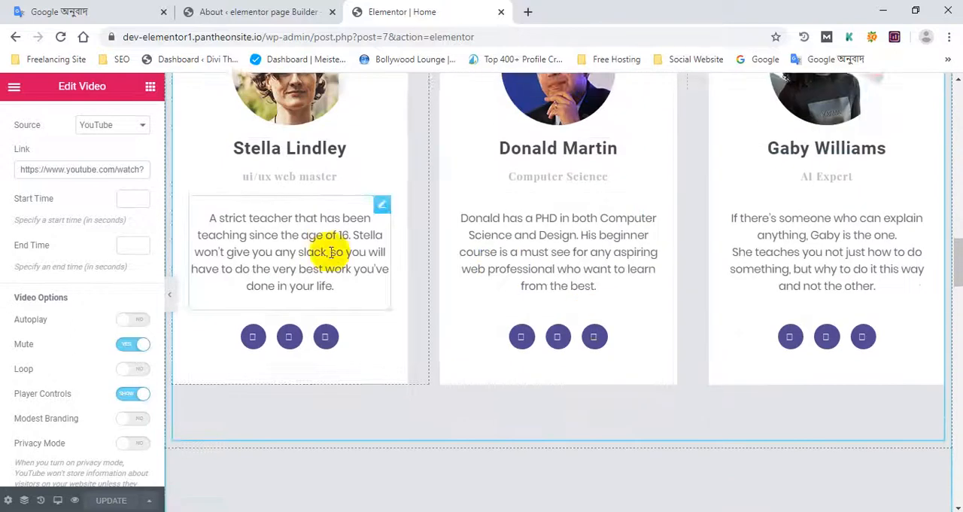
pyautogui.scroll(7, 276, 253)
pyautogui.scroll(6, 276, 254)
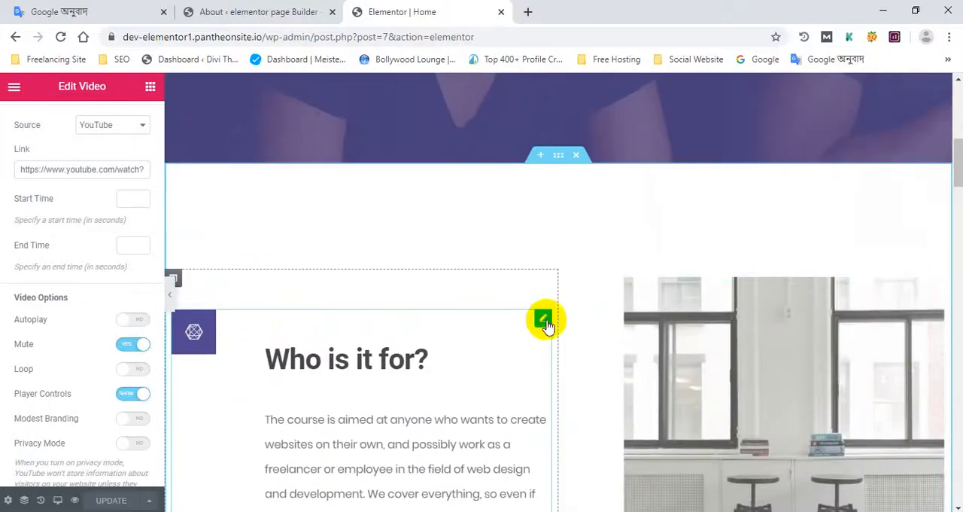
# - Open the Social Icons widget of each of the three teacher cards for editing so their icons load
pyautogui.scroll(-10, 489, 325)
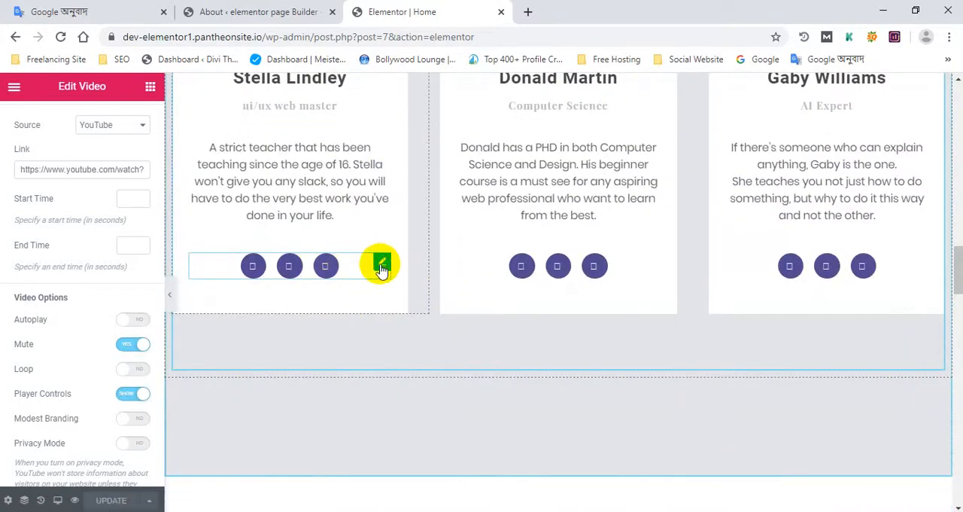
pyautogui.click(381, 264)
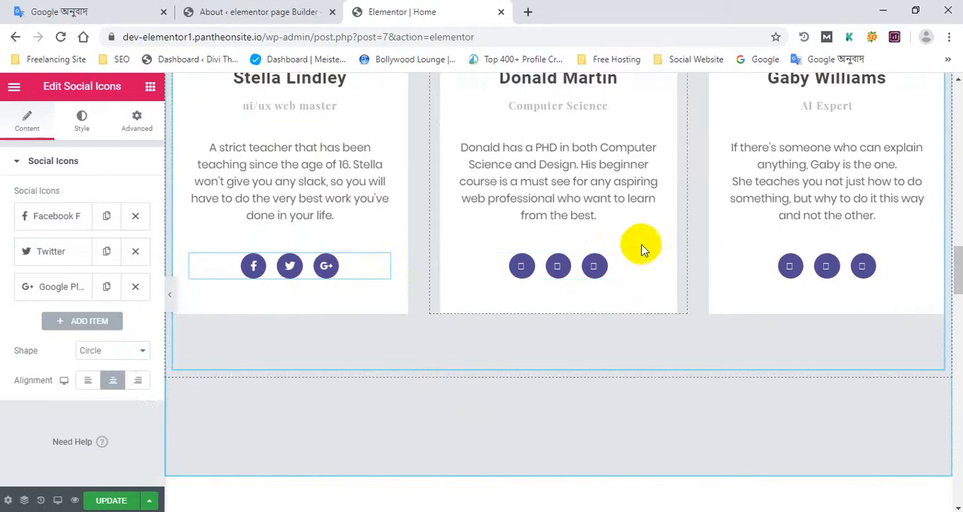
pyautogui.click(652, 264)
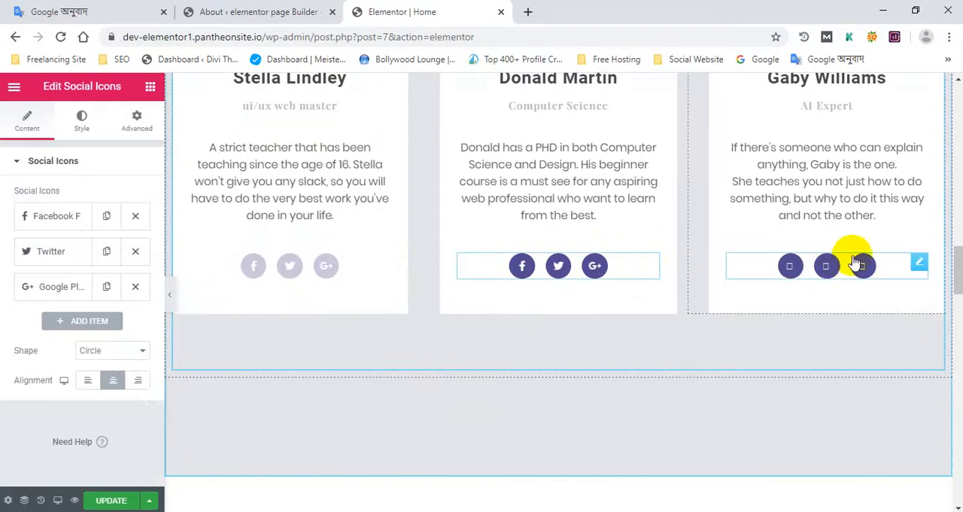
pyautogui.click(920, 262)
# - Open the Icon widget above "The best campus facilities" for editing so its castle icon loads
pyautogui.scroll(-9, 457, 337)
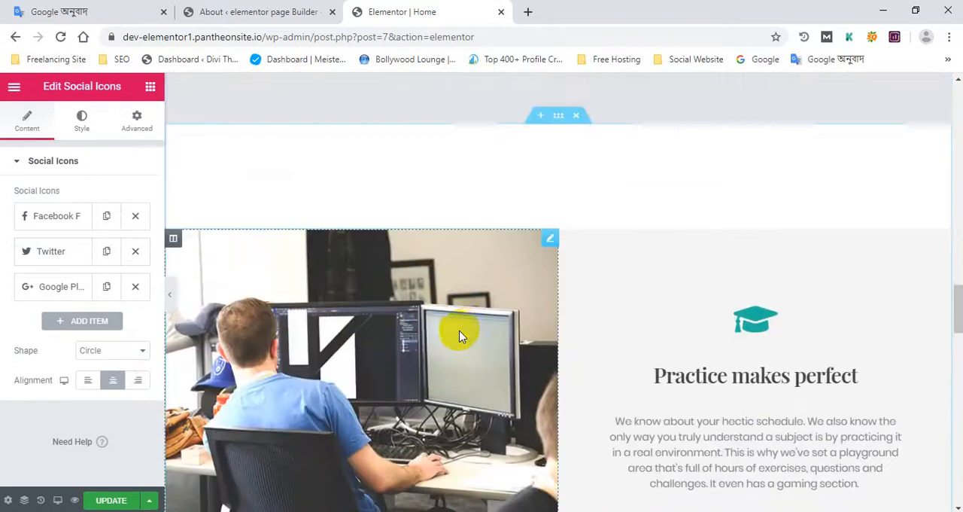
pyautogui.scroll(2, 470, 329)
pyautogui.scroll(-4, 473, 331)
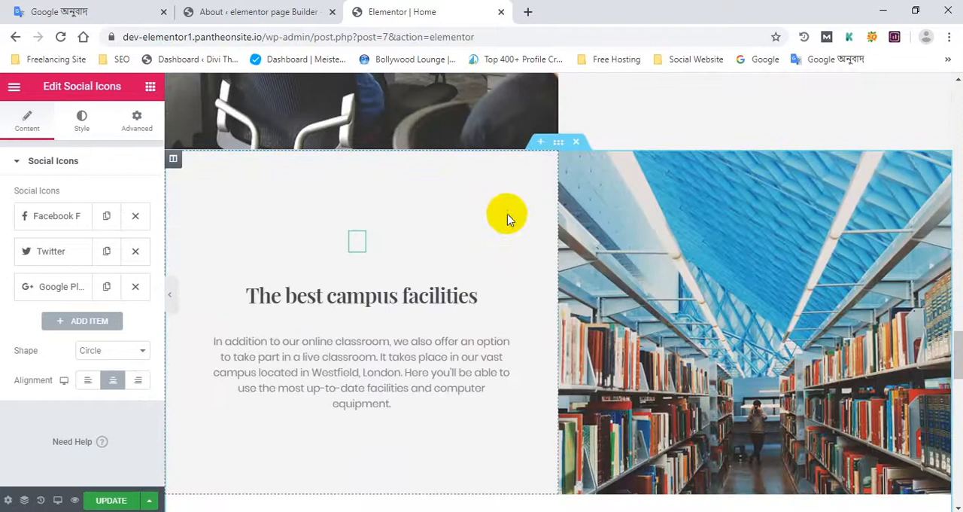
pyautogui.click(503, 235)
pyautogui.scroll(4, 740, 216)
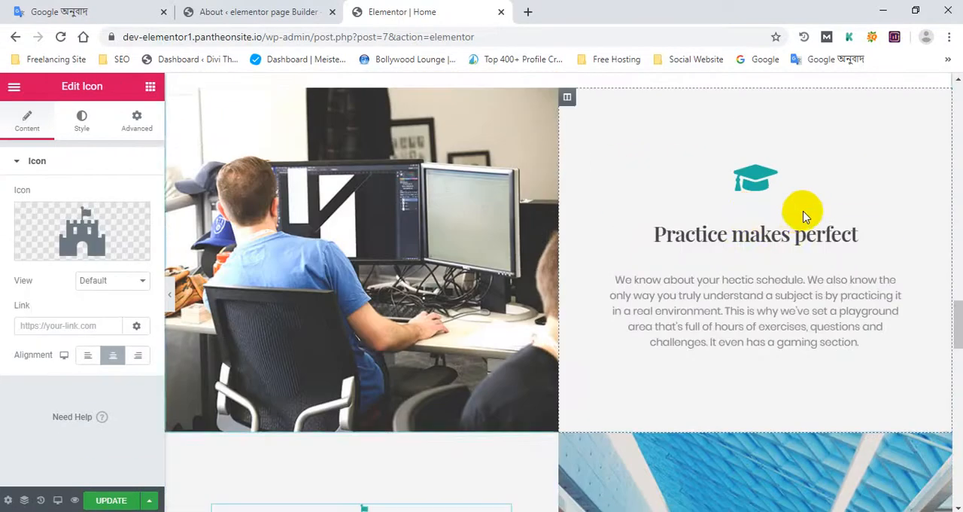
# - Check the remaining sections down to the location map and footer, and update the page
pyautogui.scroll(3, 530, 246)
pyautogui.scroll(-5, 525, 253)
pyautogui.scroll(-10, 492, 274)
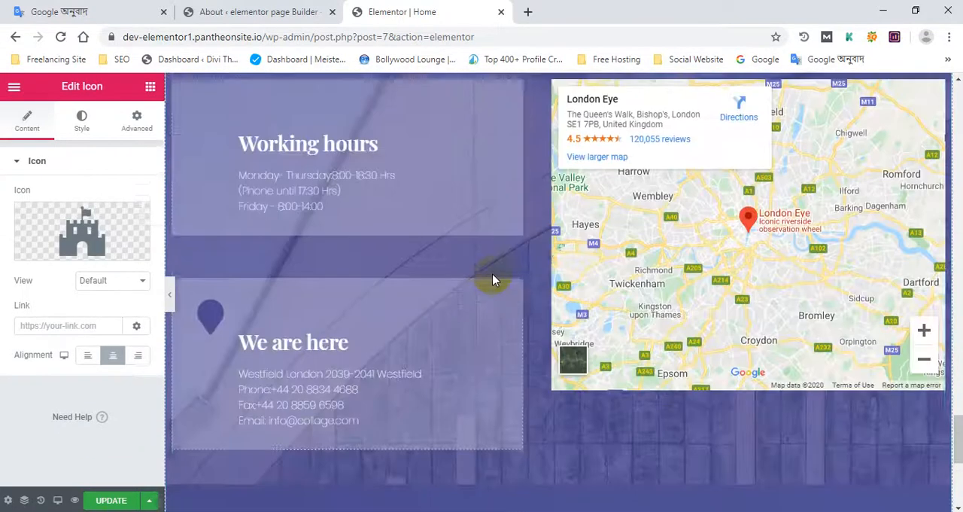
pyautogui.scroll(-3, 493, 275)
pyautogui.scroll(6, 492, 274)
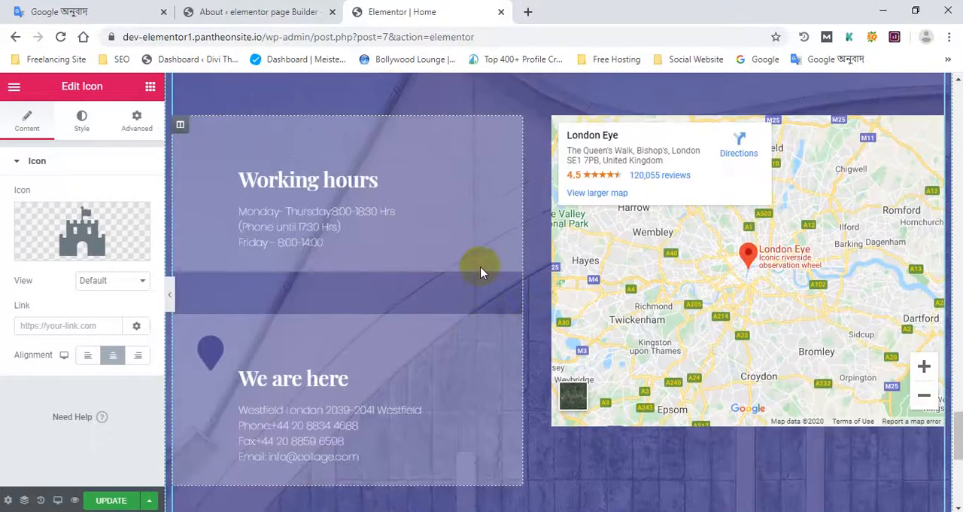
pyautogui.scroll(-6, 451, 286)
pyautogui.scroll(-2, 464, 299)
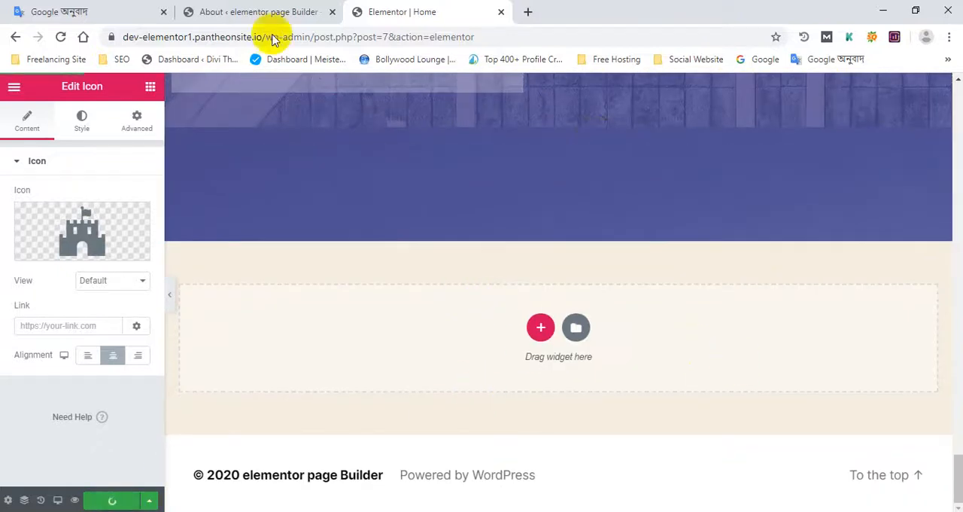
# - Open the published home page in a new browser tab from the WordPress dashboard and switch to it
pyautogui.moveTo(252, 13); pyautogui.dragTo(443, 6)
pyautogui.moveTo(95, 87)
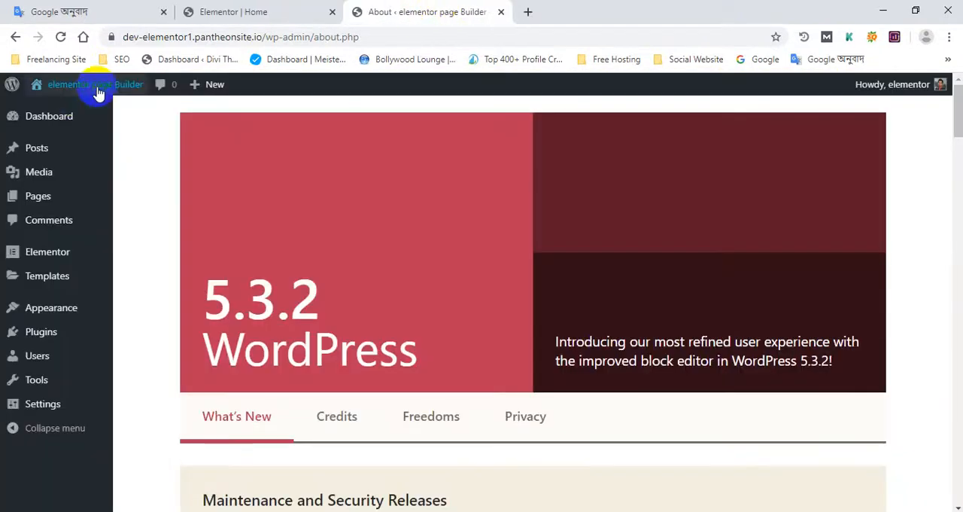
pyautogui.moveTo(382, 7); pyautogui.dragTo(234, 9)
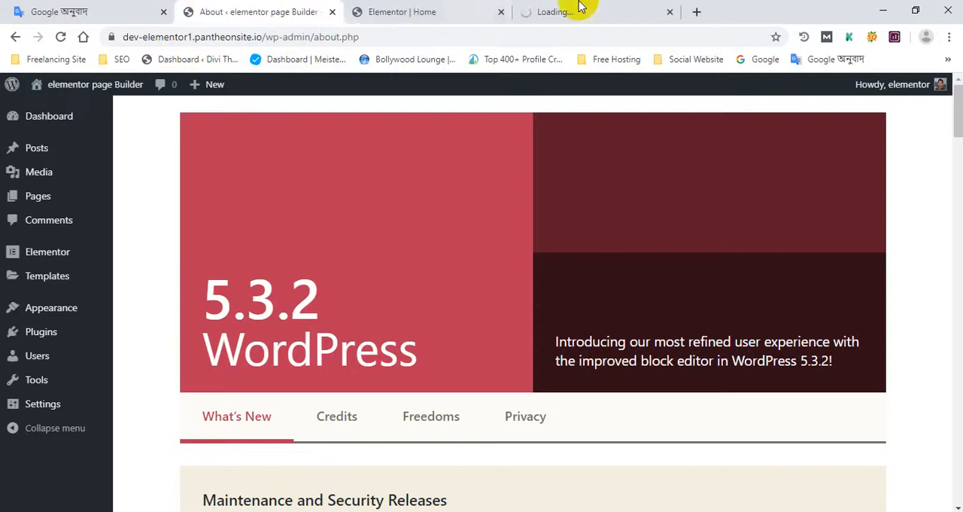
pyautogui.click(606, 13)
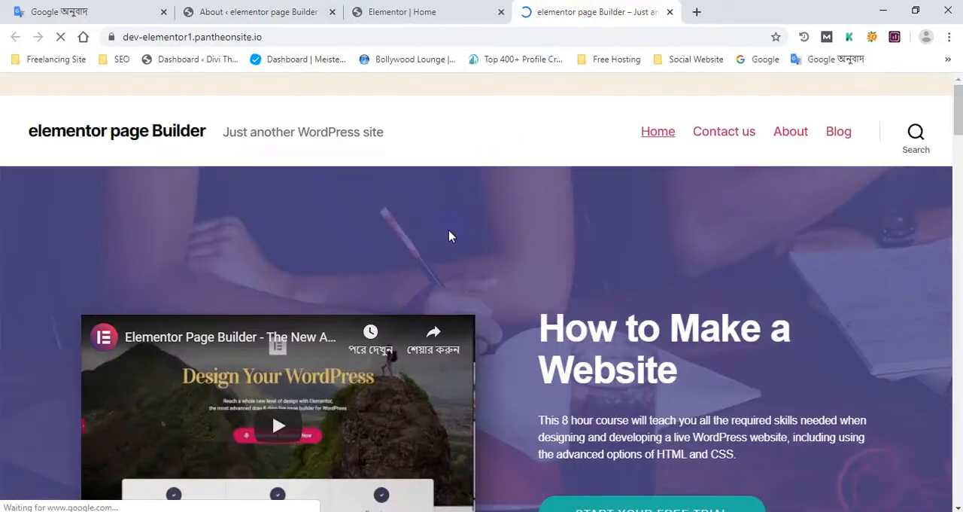
# - Examine the published home page's teacher social icons, "Learn from the very best" section and location map, and return to the header
pyautogui.scroll(-5, 452, 239)
pyautogui.scroll(-7, 450, 241)
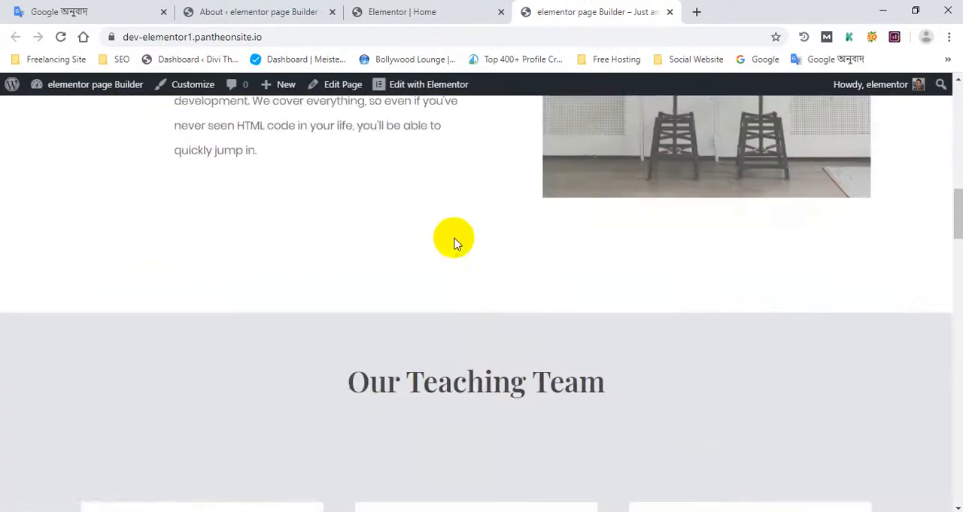
pyautogui.scroll(5, 473, 239)
pyautogui.scroll(-15, 482, 240)
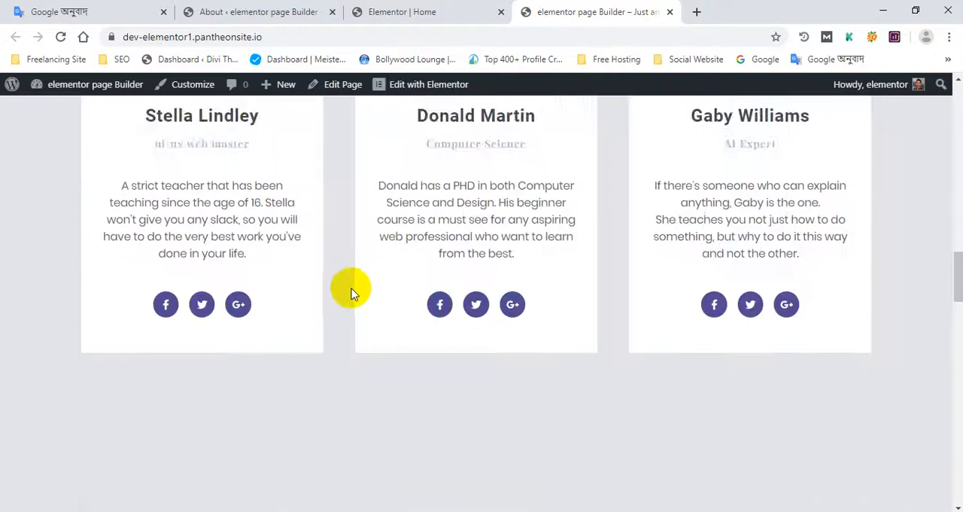
pyautogui.scroll(-15, 449, 295)
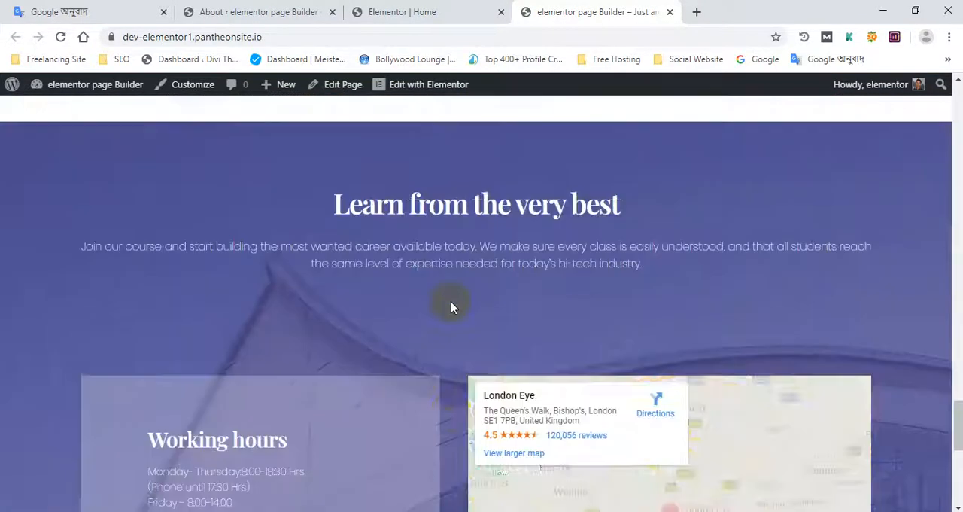
pyautogui.scroll(5, 621, 260)
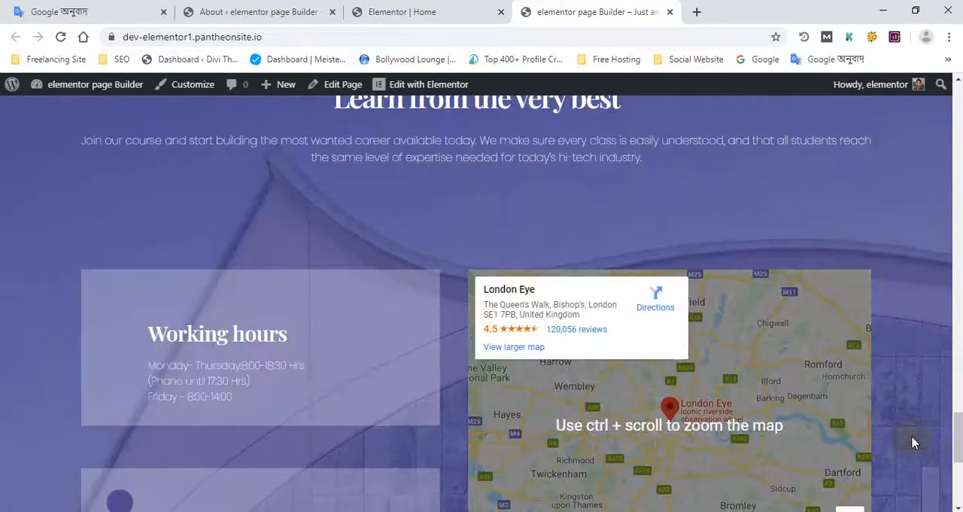
pyautogui.moveTo(957, 421); pyautogui.dragTo(858, 86)
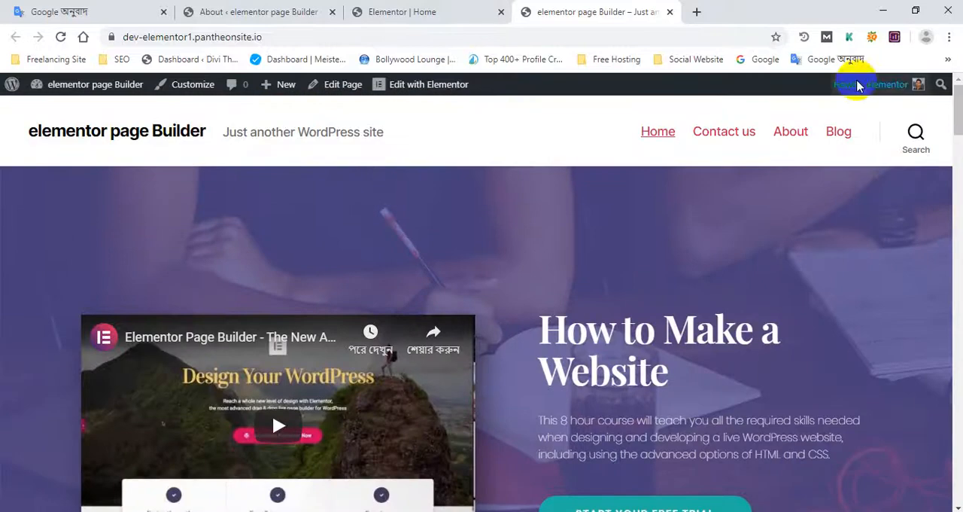
# - Close the Elementor editor tab for the home page and return to the published site
pyautogui.click(440, 9)
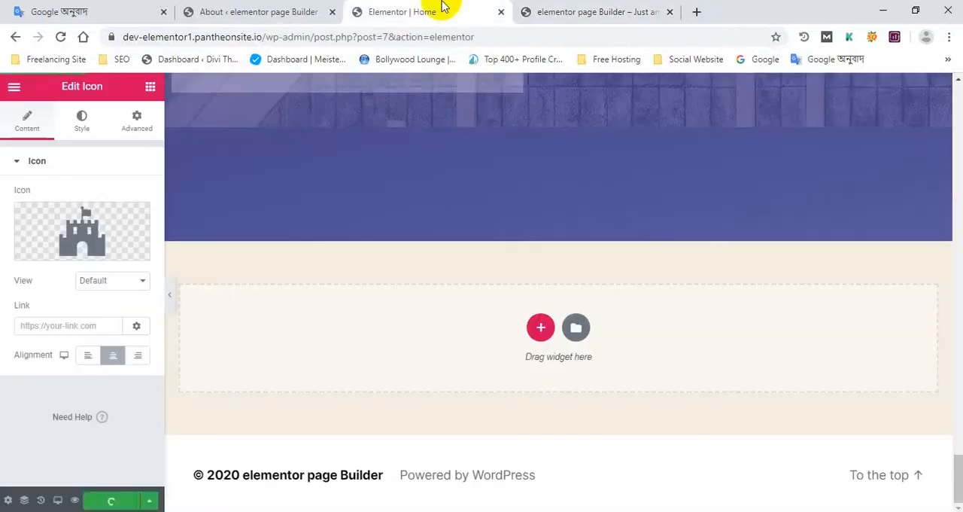
pyautogui.middleClick(401, 6)
pyautogui.click(265, 10)
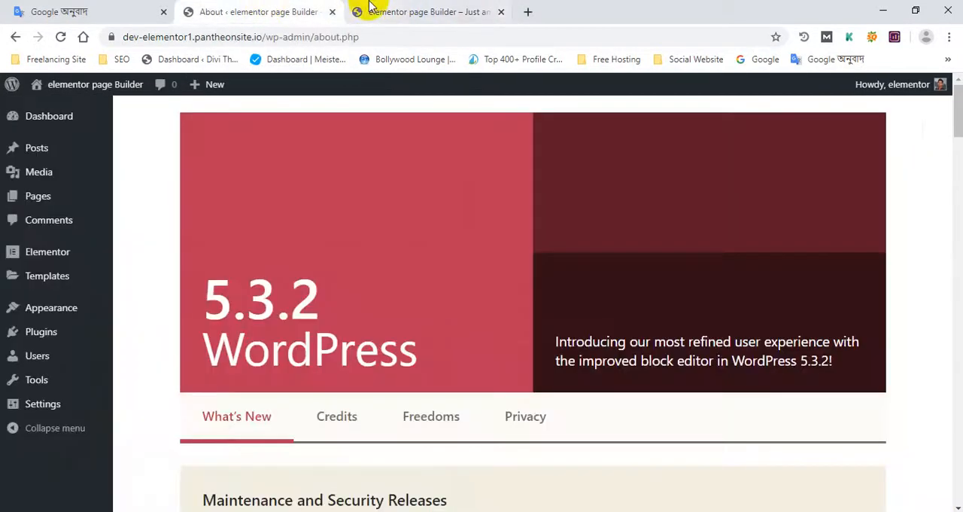
pyautogui.click(369, 9)
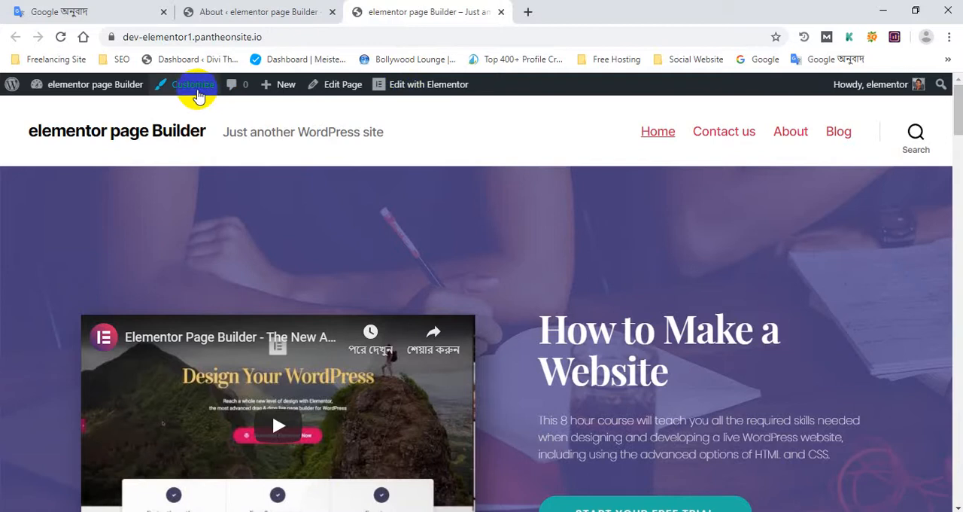
# - Open the theme Customizer for the published home page
pyautogui.scroll(-8, 499, 200)
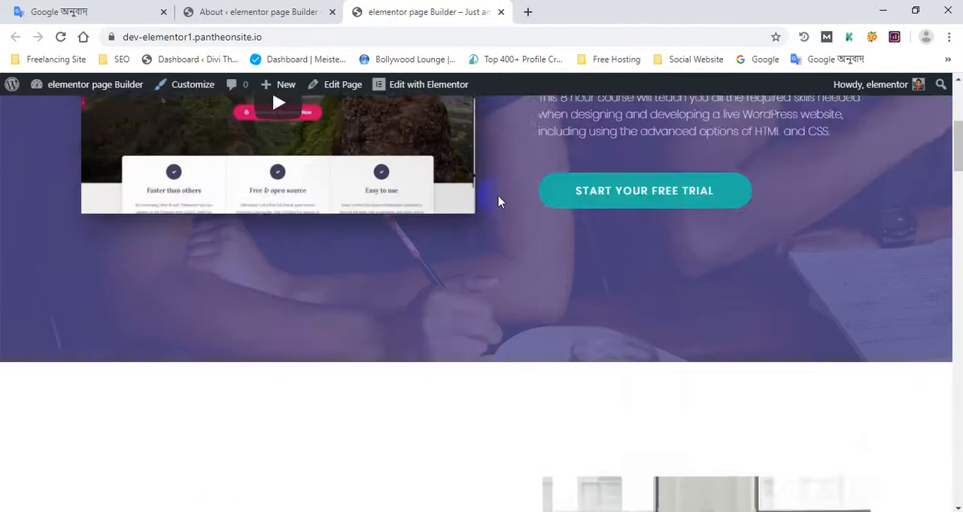
pyautogui.moveTo(958, 186); pyautogui.dragTo(786, 106)
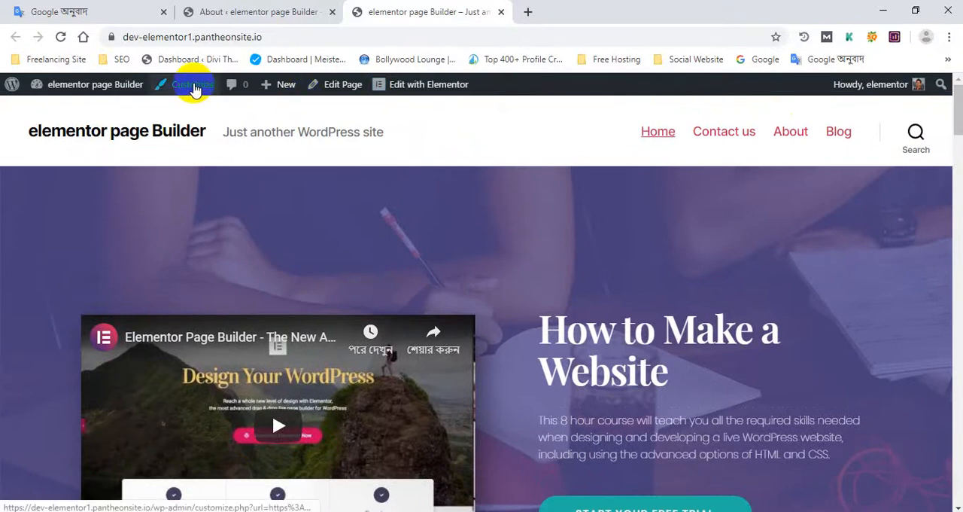
pyautogui.scroll(-1, 821, 427)
pyautogui.scroll(-5, 821, 427)
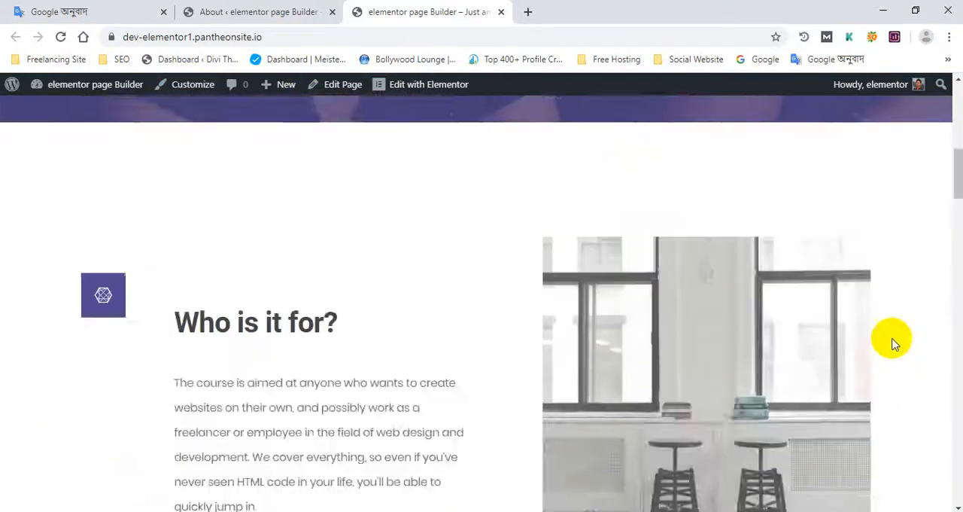
pyautogui.scroll(6, 891, 338)
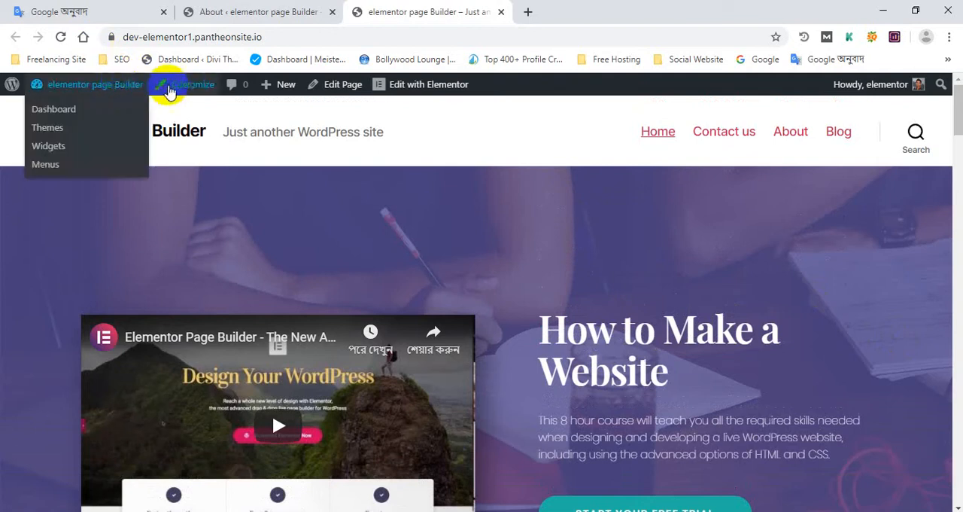
pyautogui.click(185, 94)
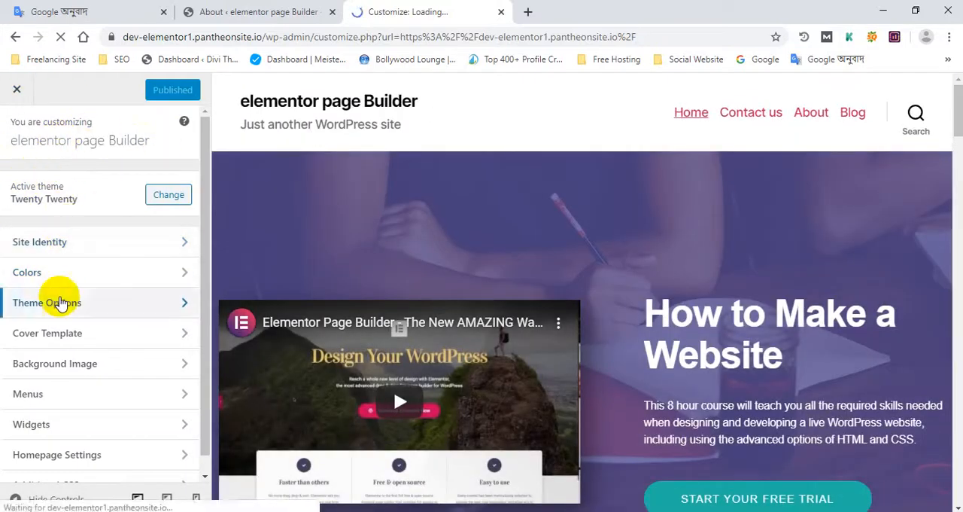
# - Open the Site Identity settings for the header's site title and try toggling the Retina logo option
pyautogui.scroll(-1, 62, 301)
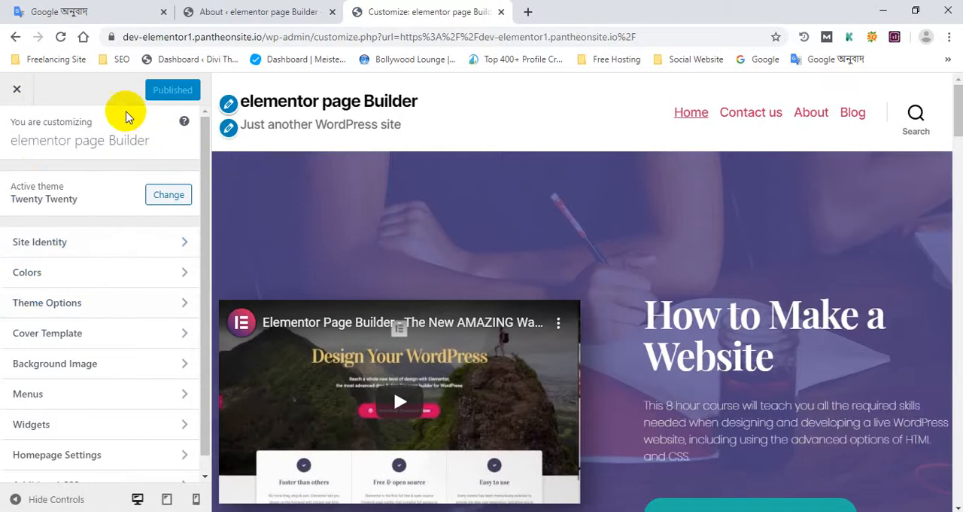
pyautogui.scroll(-1, 180, 225)
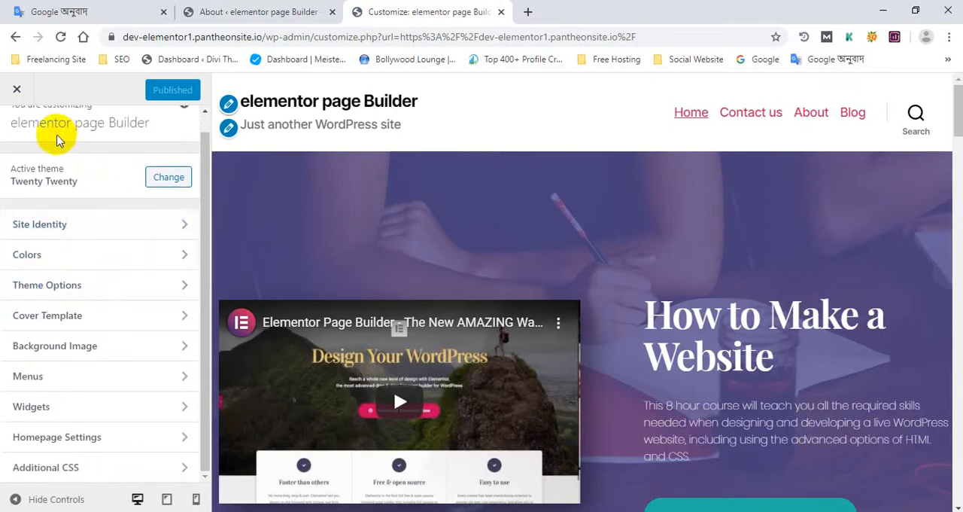
pyautogui.scroll(1, 71, 233)
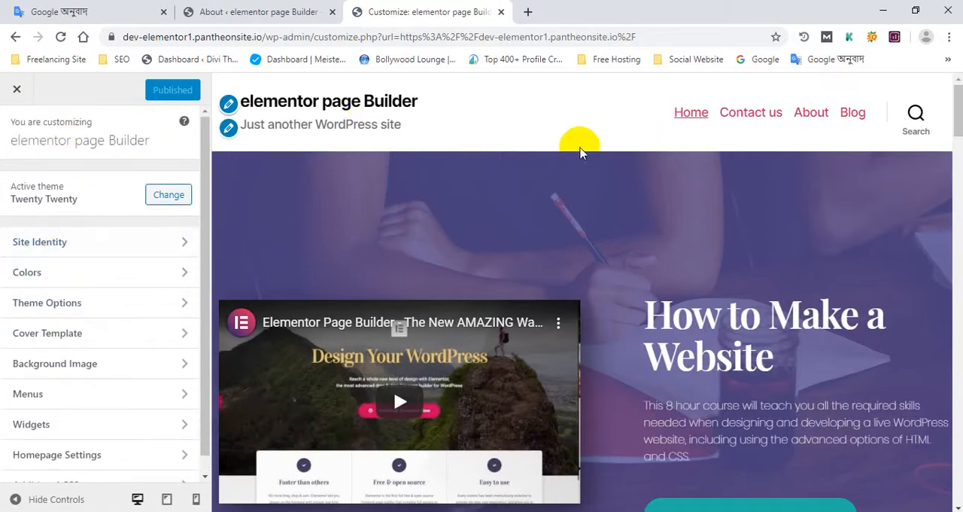
pyautogui.scroll(-2, 715, 133)
pyautogui.scroll(2, 583, 136)
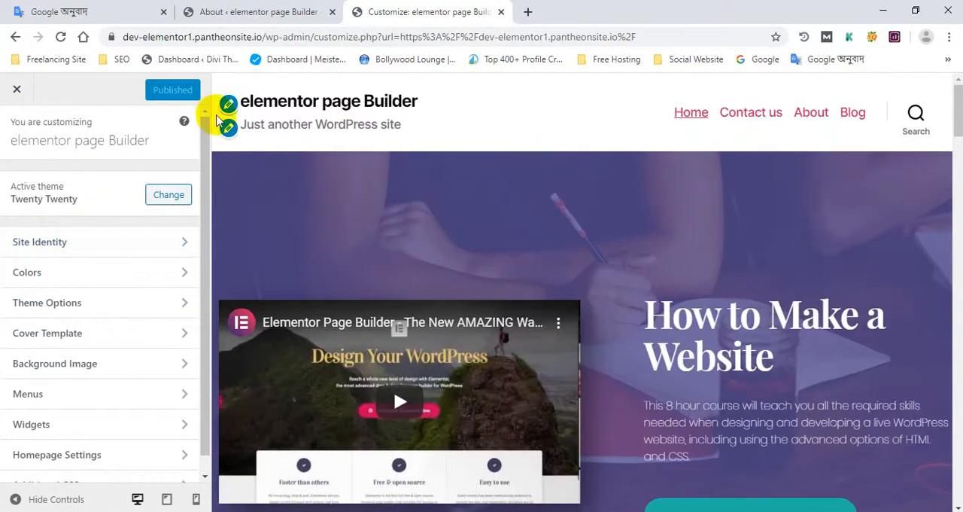
pyautogui.click(229, 104)
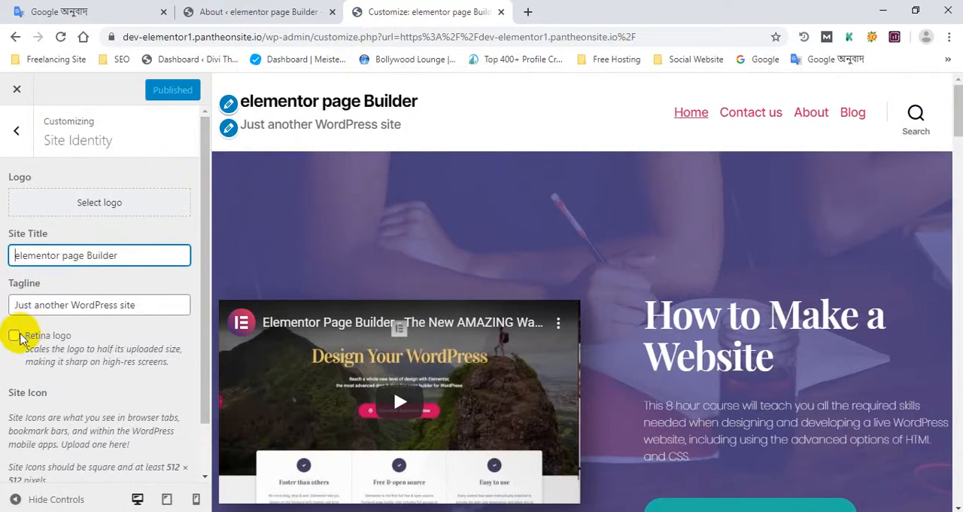
pyautogui.click(13, 336)
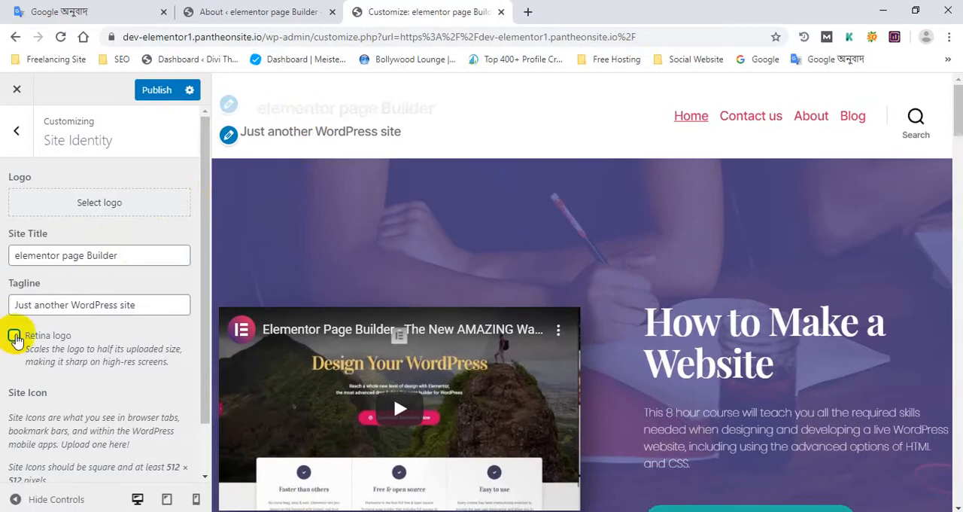
pyautogui.scroll(-1, 33, 321)
pyautogui.click(116, 450)
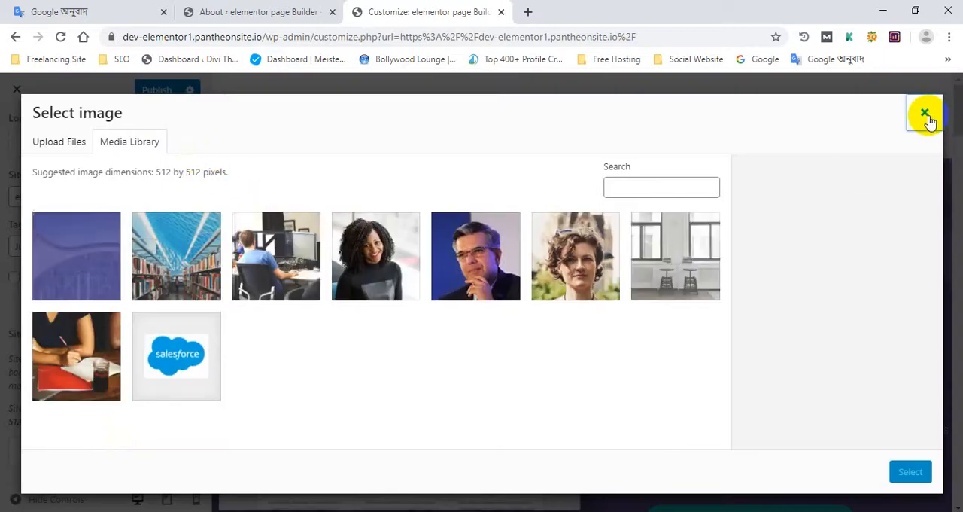
pyautogui.click(924, 113)
pyautogui.click(129, 456)
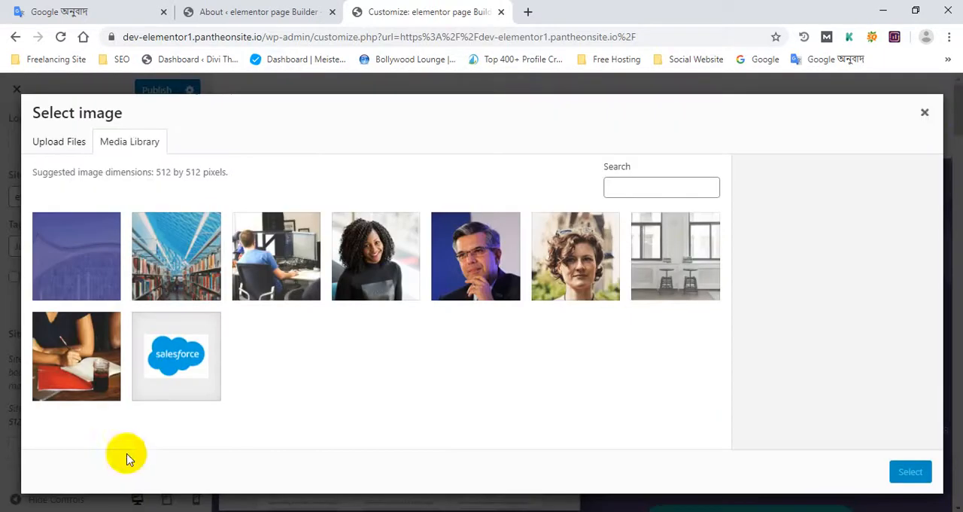
pyautogui.click(927, 117)
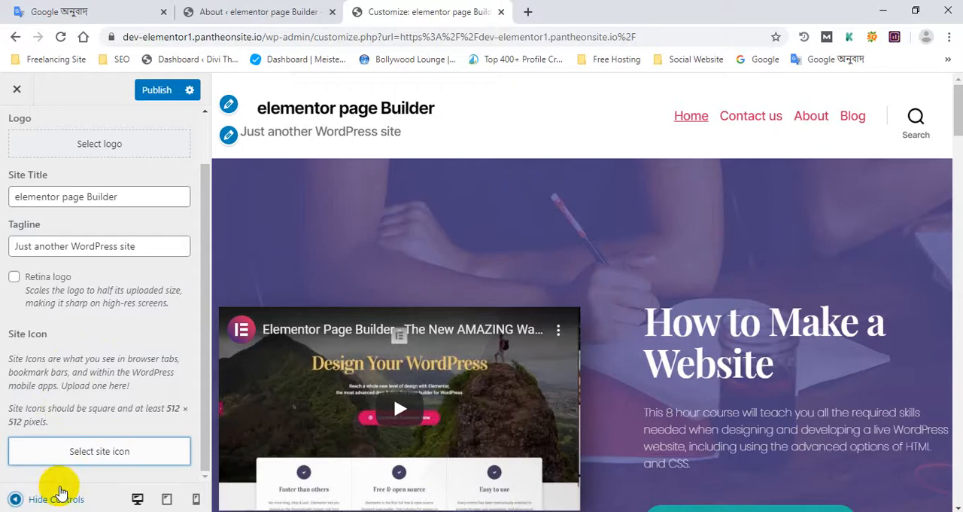
# - Set the salesforce image logo.png from the media library as the site logo
pyautogui.scroll(1, 39, 128)
pyautogui.click(100, 200)
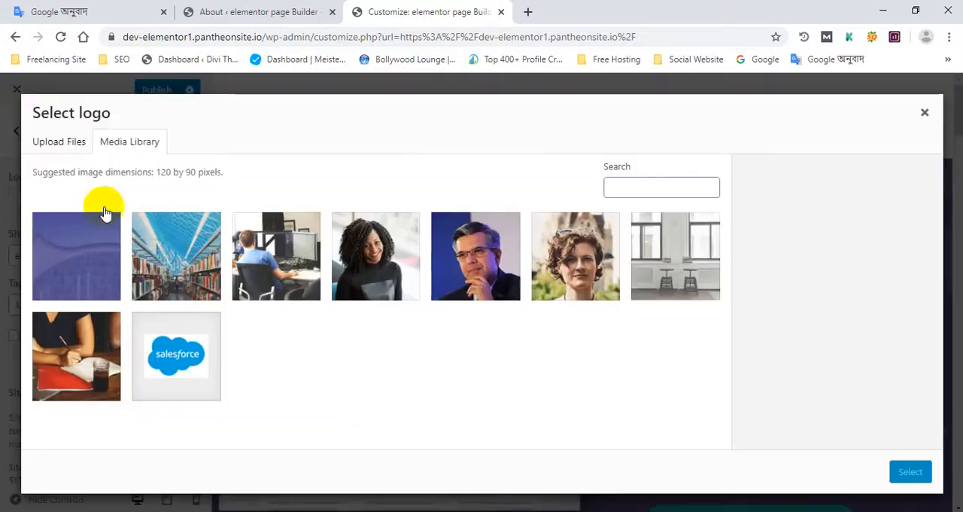
pyautogui.click(201, 364)
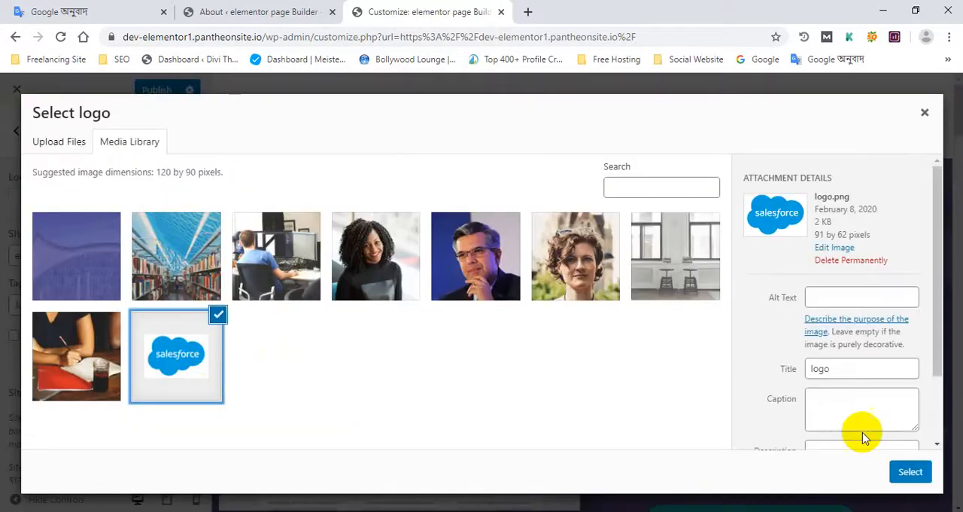
pyautogui.click(910, 471)
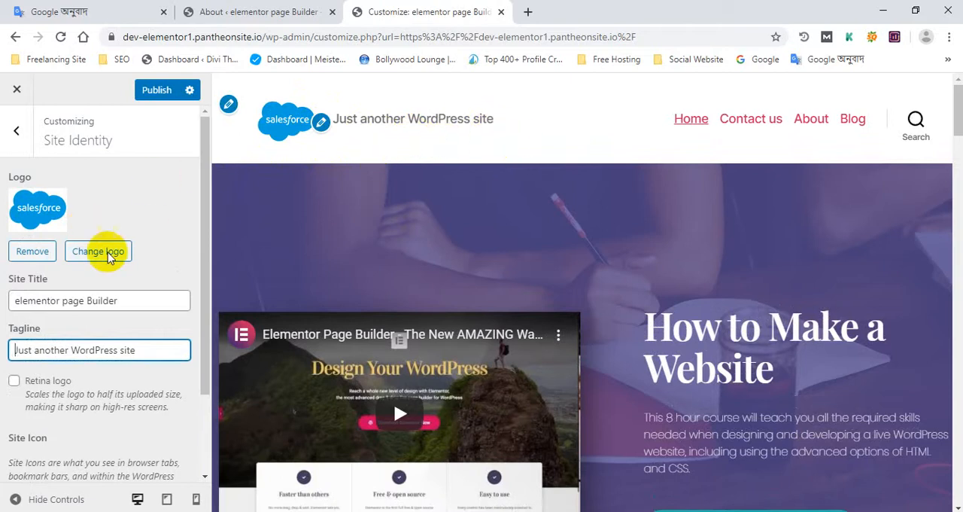
# - Try removing the site title and tagline text so only the logo remains in the header
pyautogui.scroll(-1, 11, 354)
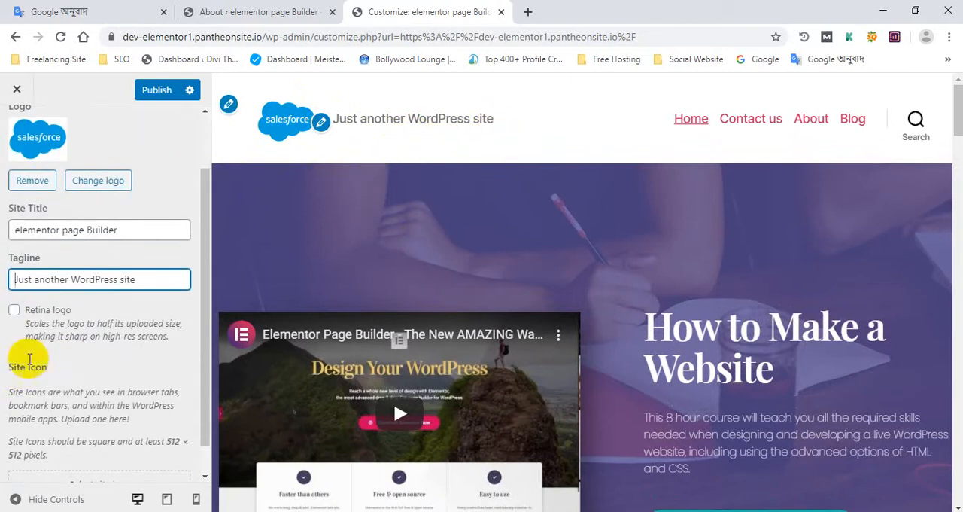
pyautogui.scroll(-1, 29, 359)
pyautogui.scroll(3, 37, 421)
pyautogui.moveTo(133, 301); pyautogui.dragTo(4, 308)
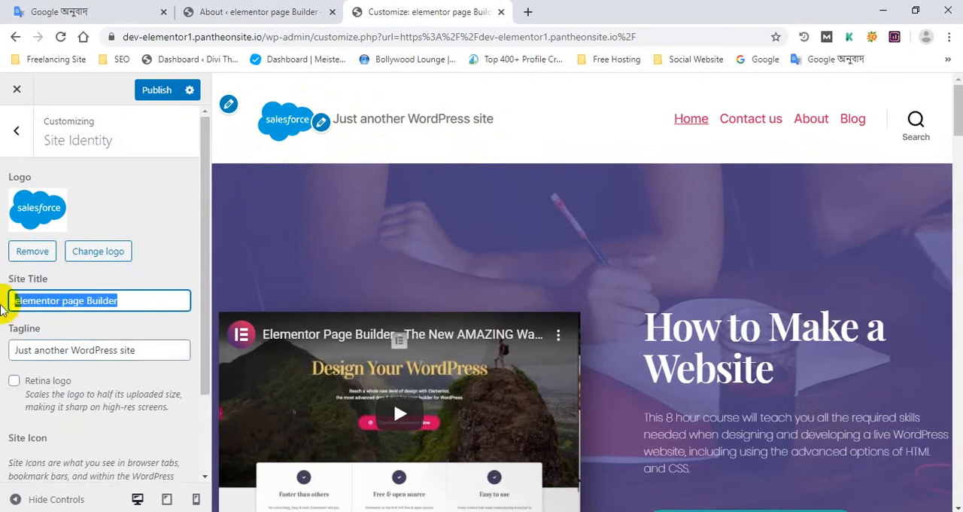
pyautogui.press('BackSpace')
pyautogui.moveTo(146, 350); pyautogui.dragTo(15, 348)
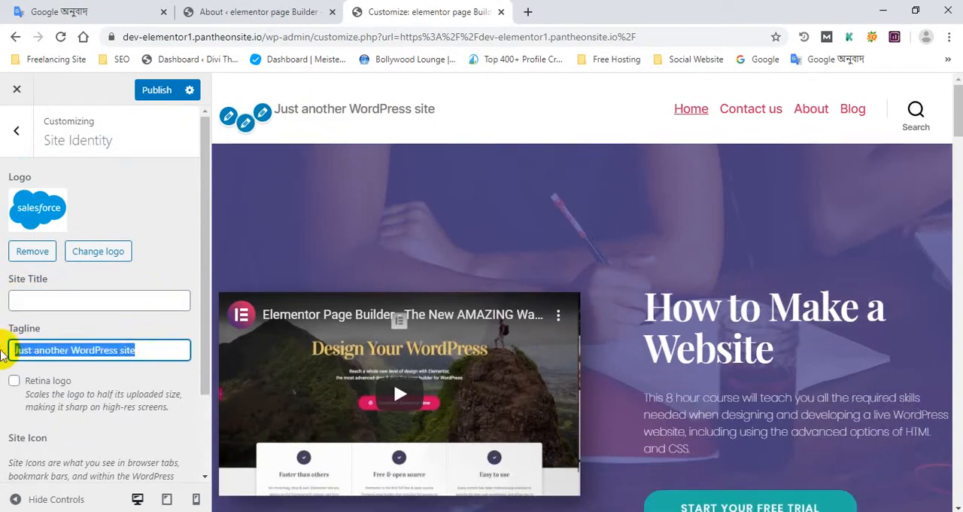
pyautogui.press('BackSpace')
# - Undo the deletion of the site title and tagline
pyautogui.scroll(-1, 68, 387)
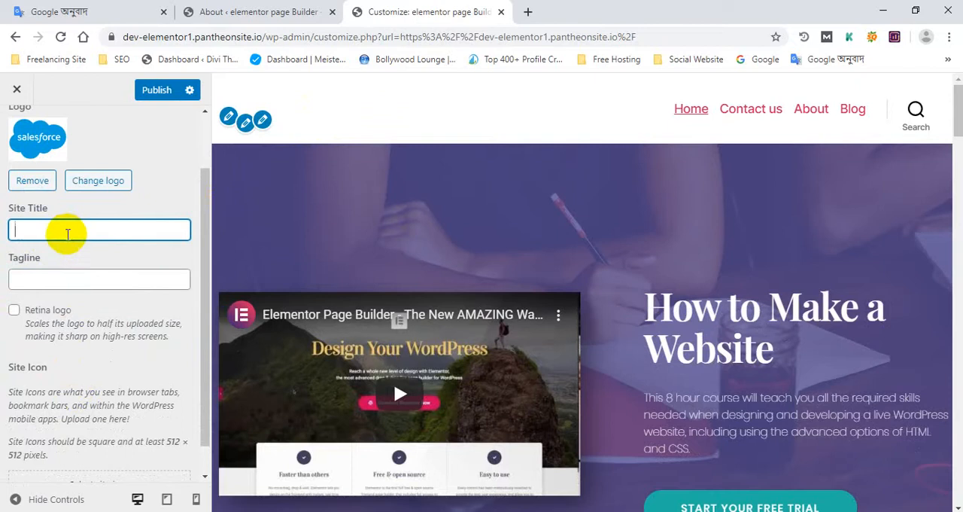
pyautogui.hotkey('ctrl', 'z')
pyautogui.hotkey('ctrl', 'z')
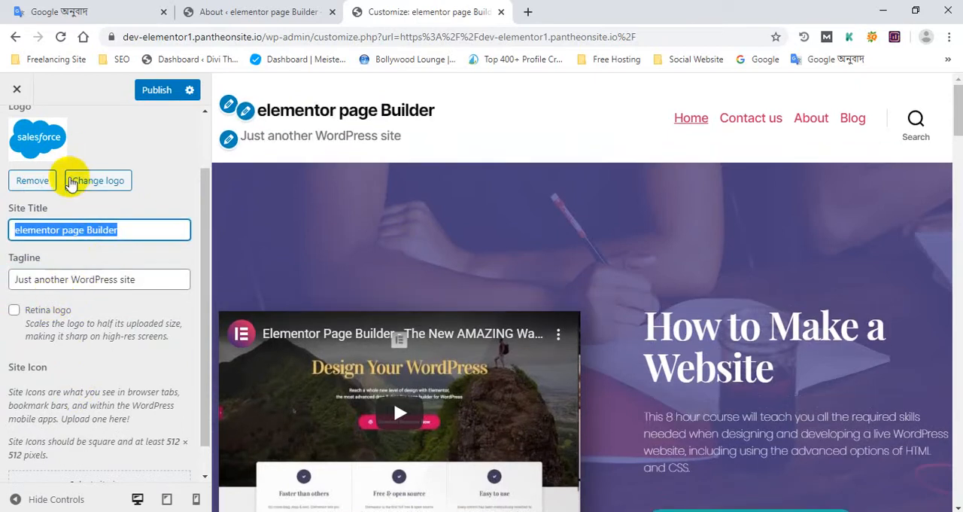
# - Clear the Site Title and Tagline and publish the site identity changes
pyautogui.press('BackSpace')
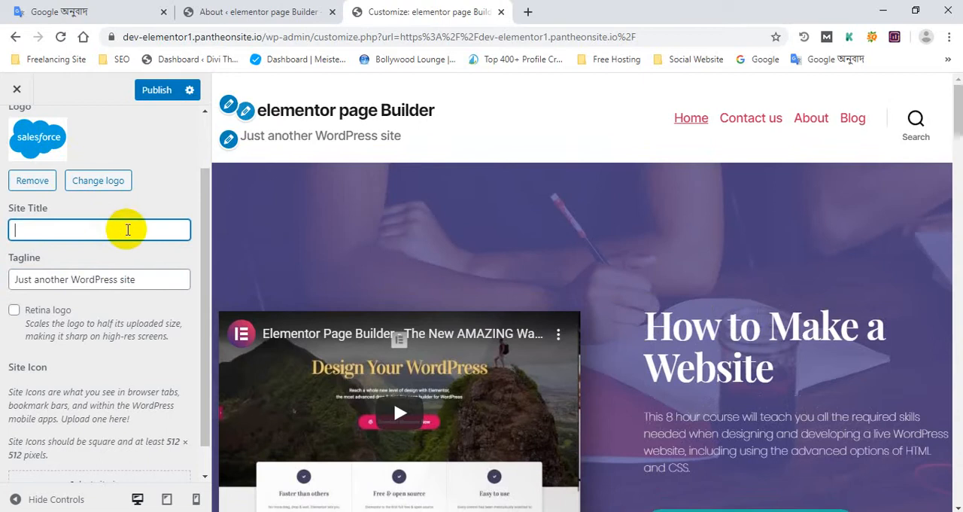
pyautogui.tripleClick(113, 277)
pyautogui.press('BackSpace')
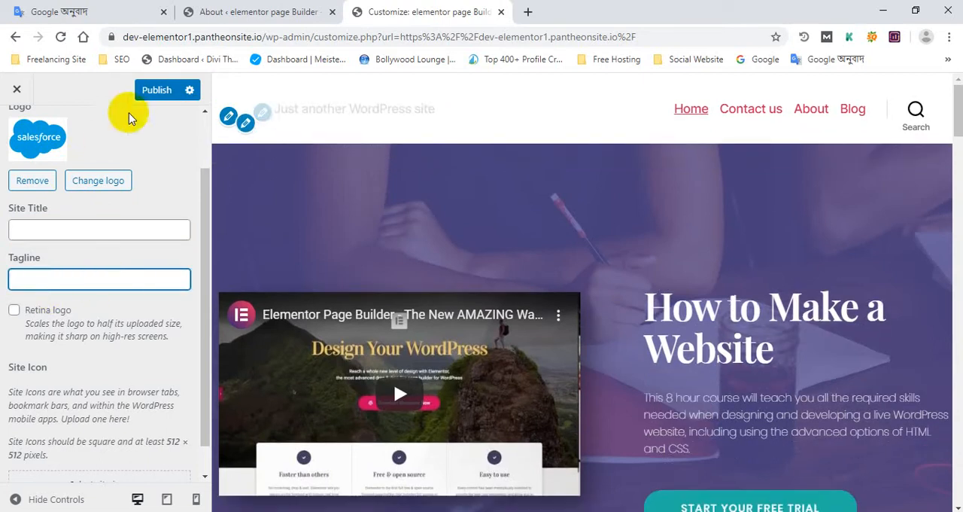
pyautogui.click(165, 88)
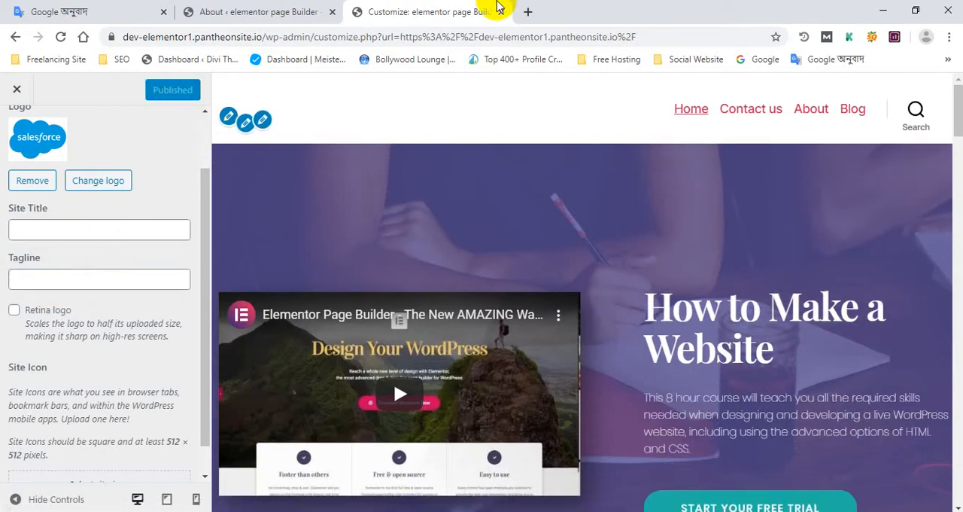
# - Switch to the WordPress dashboard tab and visit the live site to check the logo in the header
pyautogui.moveTo(290, 10); pyautogui.dragTo(466, 6)
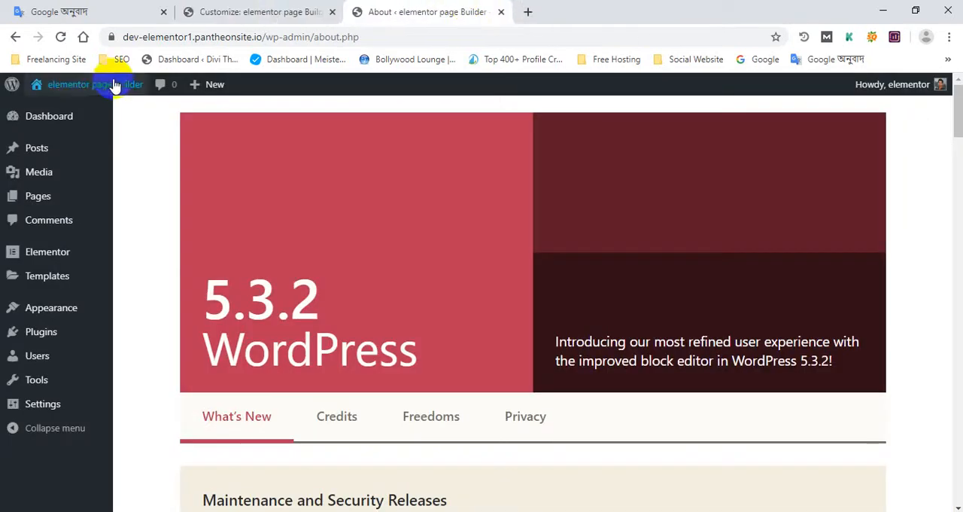
pyautogui.moveTo(105, 84)
pyautogui.click(75, 107)
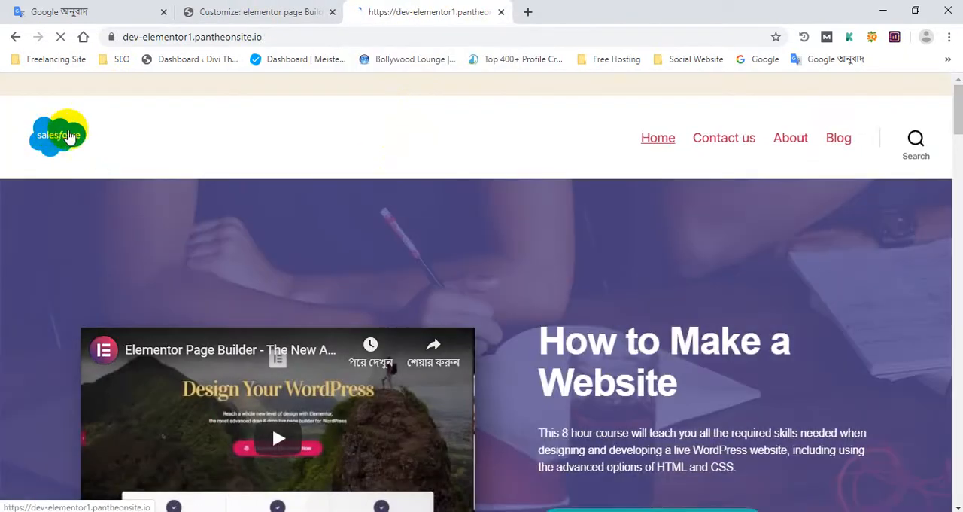
pyautogui.scroll(-4, 24, 168)
pyautogui.scroll(4, 24, 168)
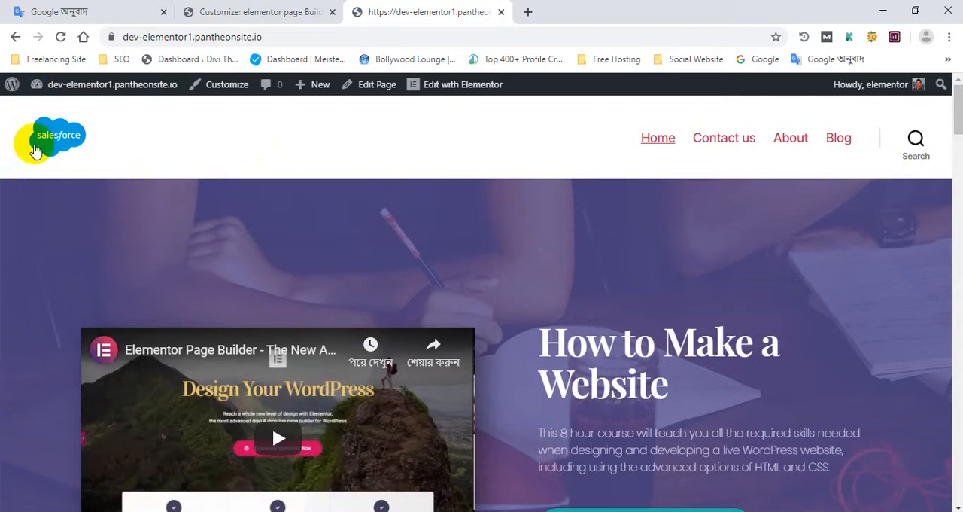
pyautogui.press('Print')
pyautogui.moveTo(1, 102); pyautogui.dragTo(833, 153)
pyautogui.moveTo(2, 78); pyautogui.dragTo(6, 81)
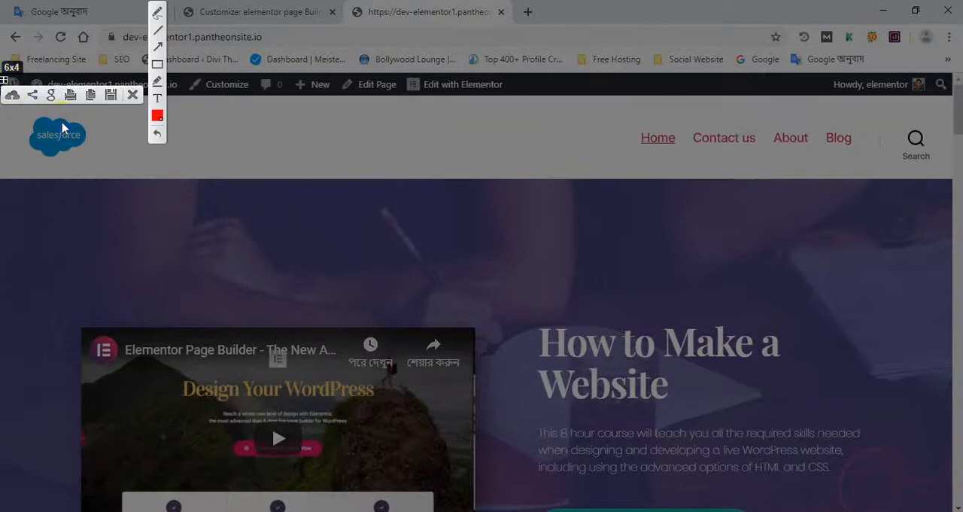
pyautogui.moveTo(39, 125); pyautogui.dragTo(904, 204)
pyautogui.click(892, 218)
# - Return to the Customizer tab, close the Customizer and reopen it for the home page
pyautogui.click(238, 11)
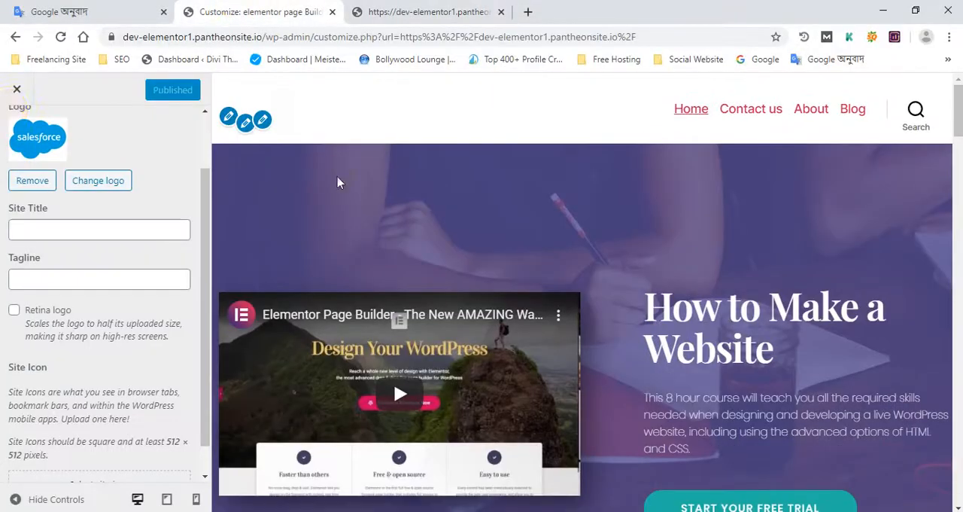
pyautogui.click(17, 90)
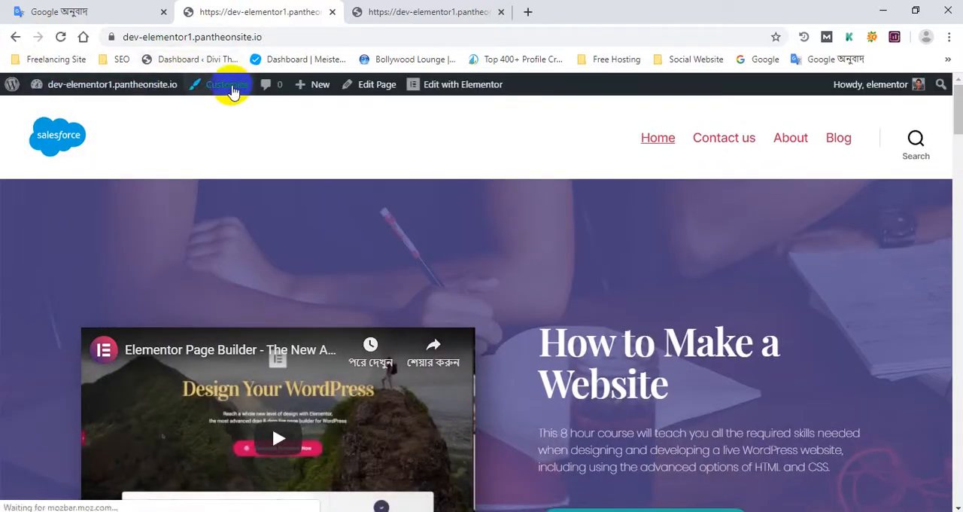
pyautogui.click(231, 91)
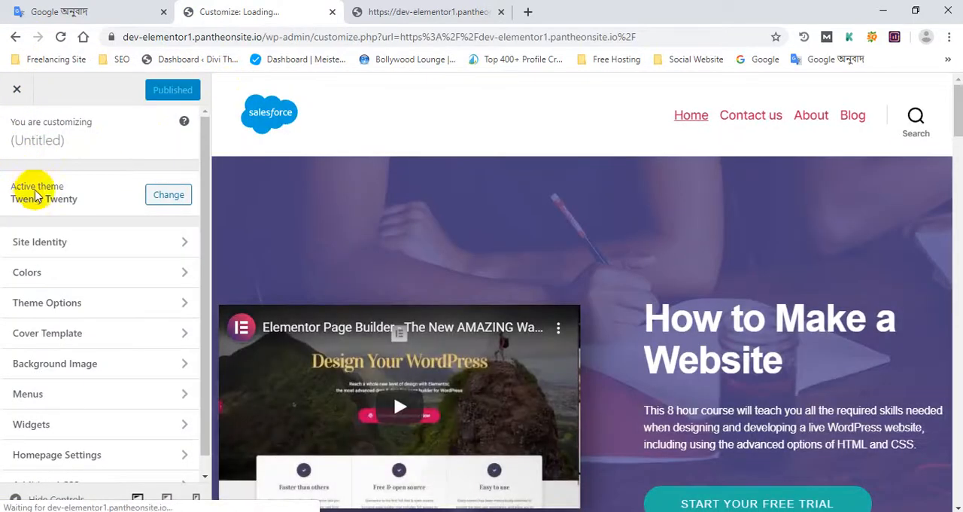
# - Review the logo, title, tagline and icon settings in Site Identity and return to the main Customizer options
pyautogui.scroll(-1, 33, 199)
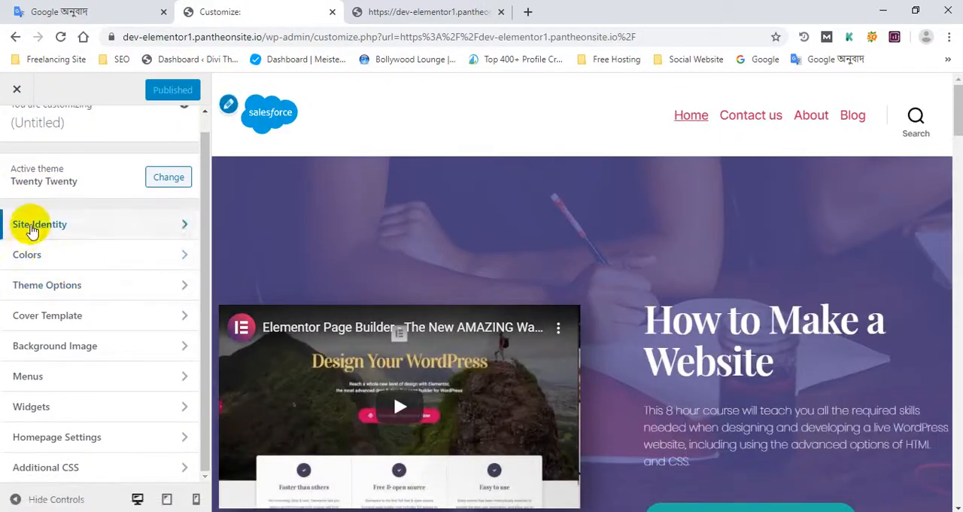
pyautogui.click(42, 230)
pyautogui.scroll(-3, 97, 311)
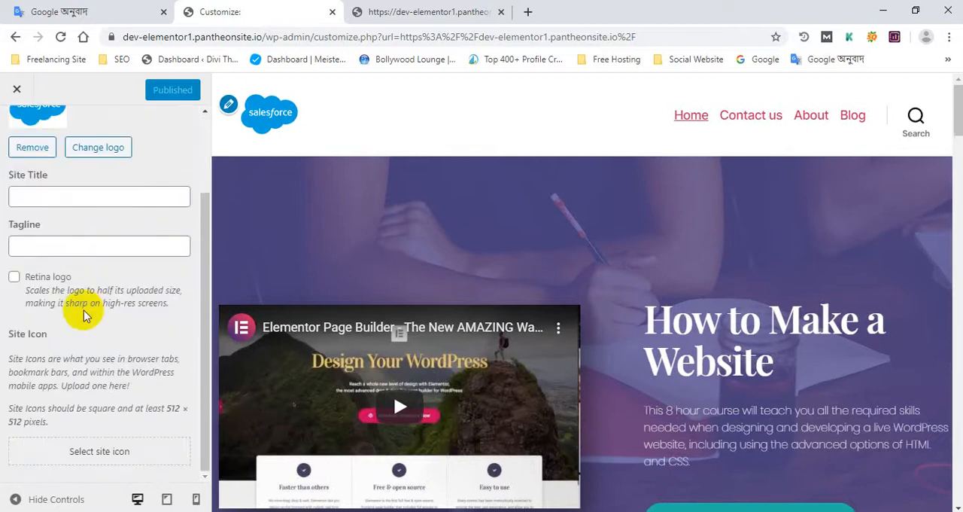
pyautogui.scroll(3, 86, 254)
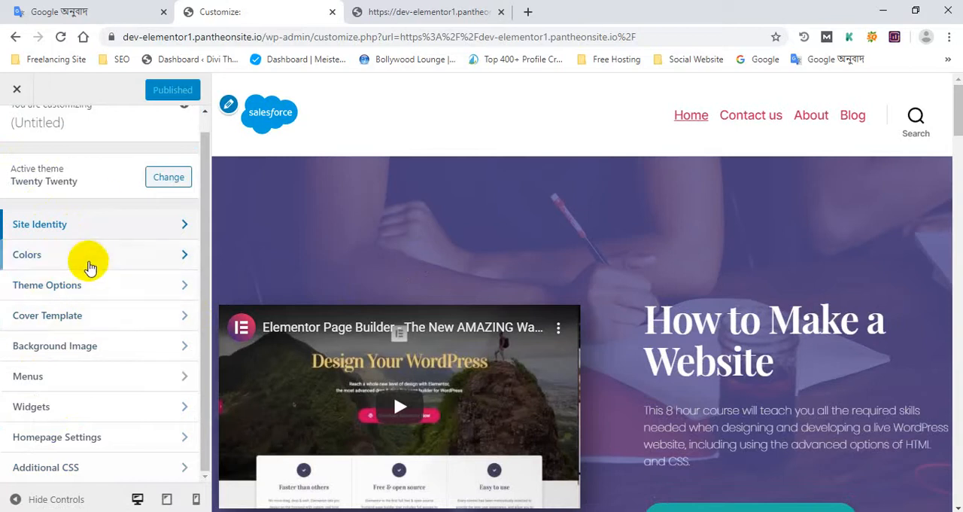
# - Reopen Site Identity, look over the logo and site icon settings, and go back to the main Customizer options
pyautogui.click(52, 227)
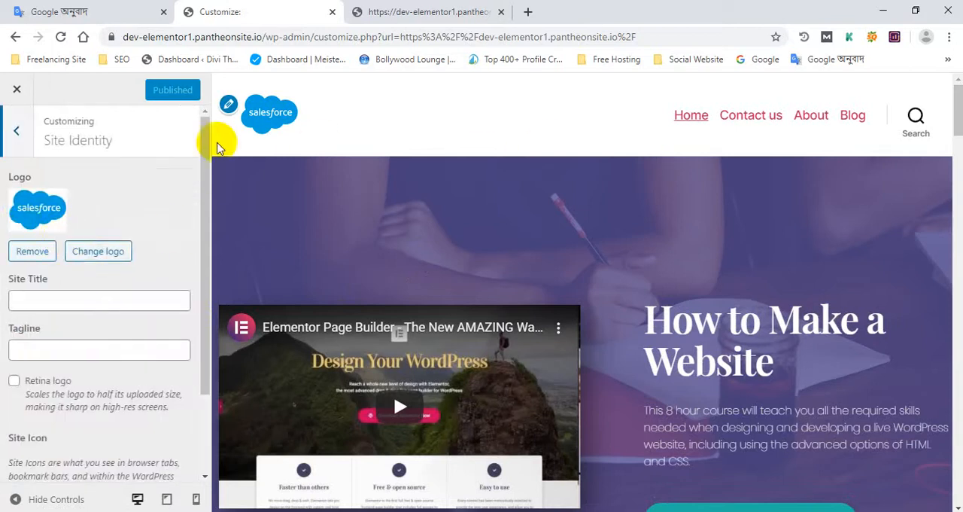
pyautogui.click(253, 107)
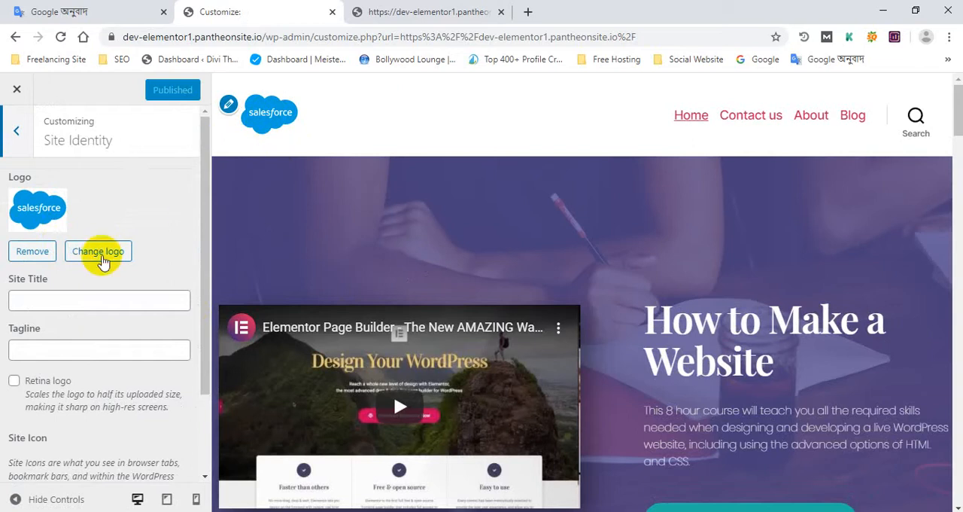
pyautogui.scroll(-2, 75, 301)
pyautogui.scroll(-1, 61, 263)
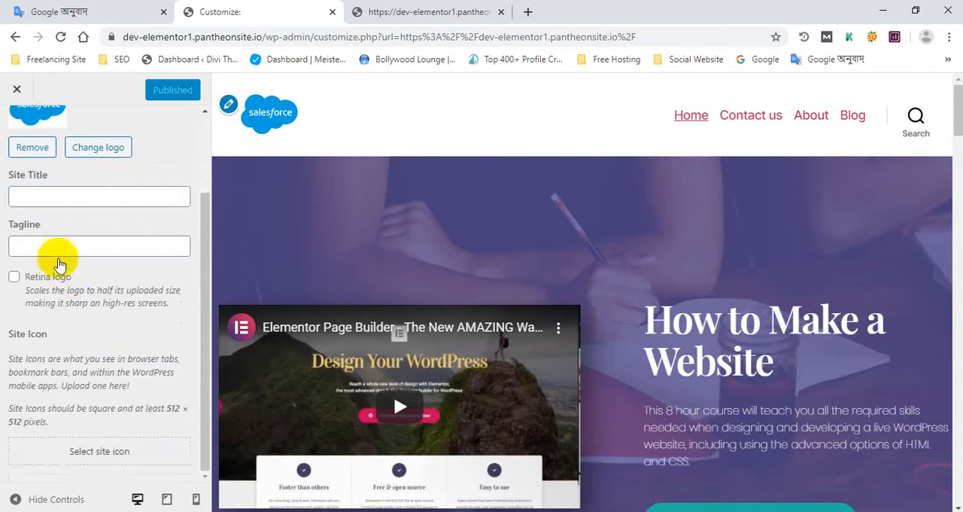
pyautogui.scroll(3, 60, 263)
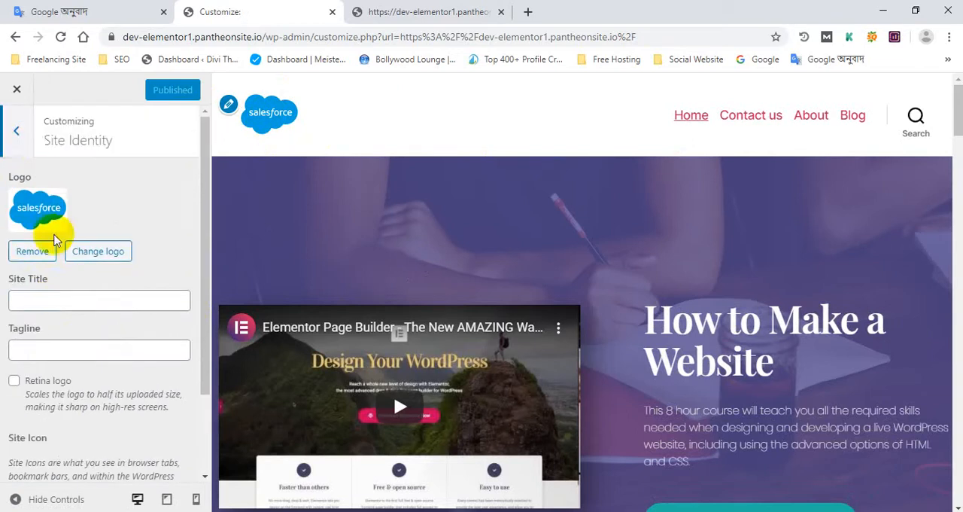
pyautogui.click(17, 136)
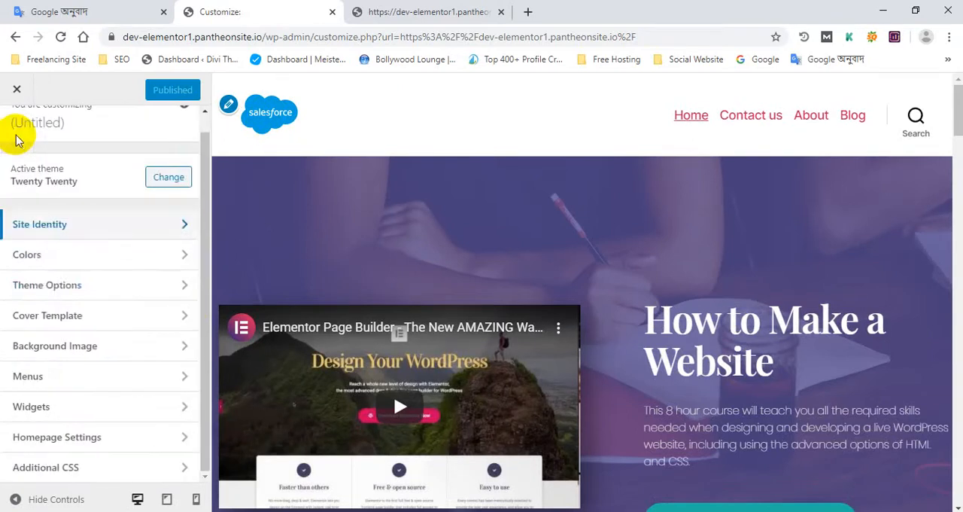
# - Open the Colors settings, try yellow #eeee22 as the Background Color and check the page preview
pyautogui.click(64, 257)
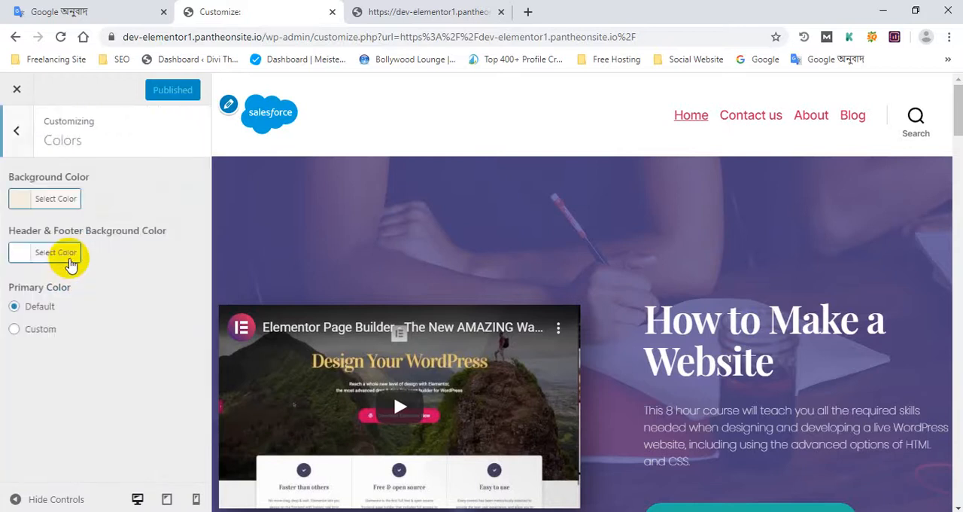
pyautogui.scroll(-5, 564, 283)
pyautogui.scroll(5, 560, 279)
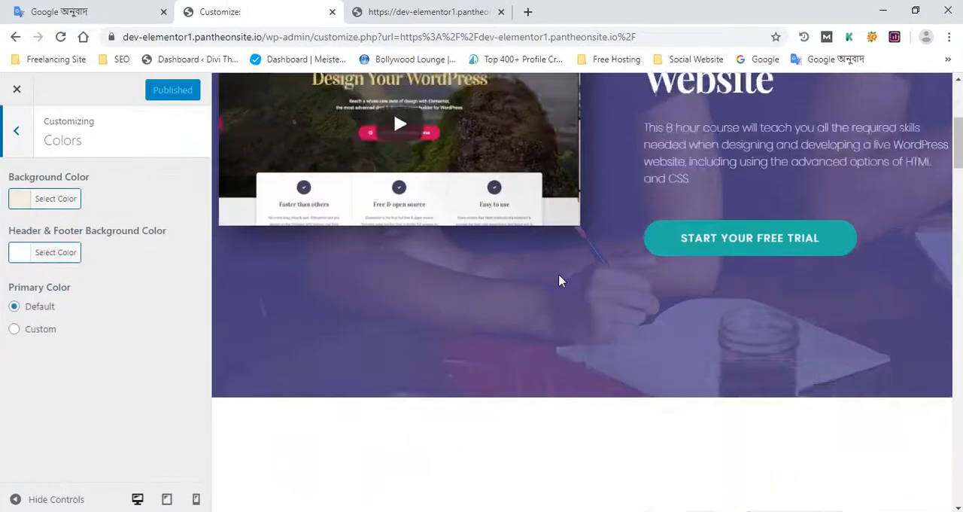
pyautogui.click(21, 199)
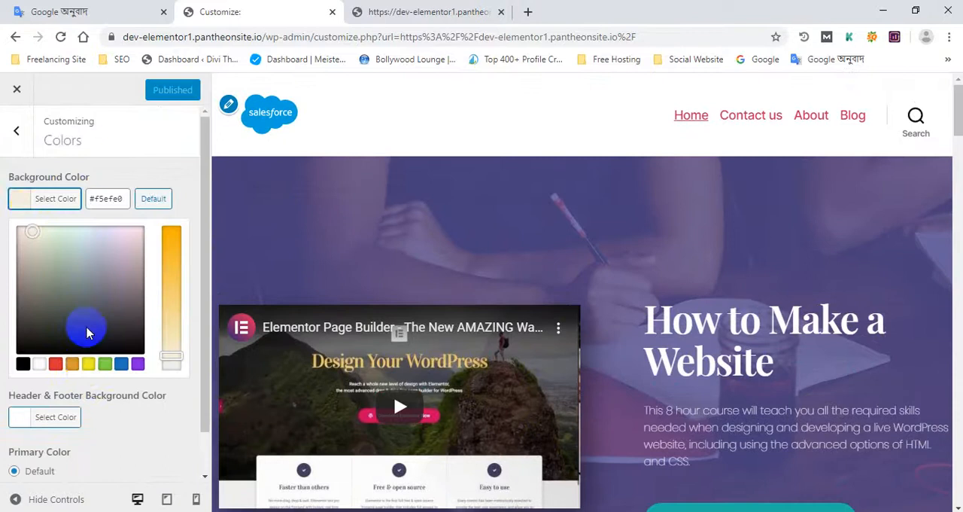
pyautogui.click(88, 364)
pyautogui.scroll(-10, 559, 334)
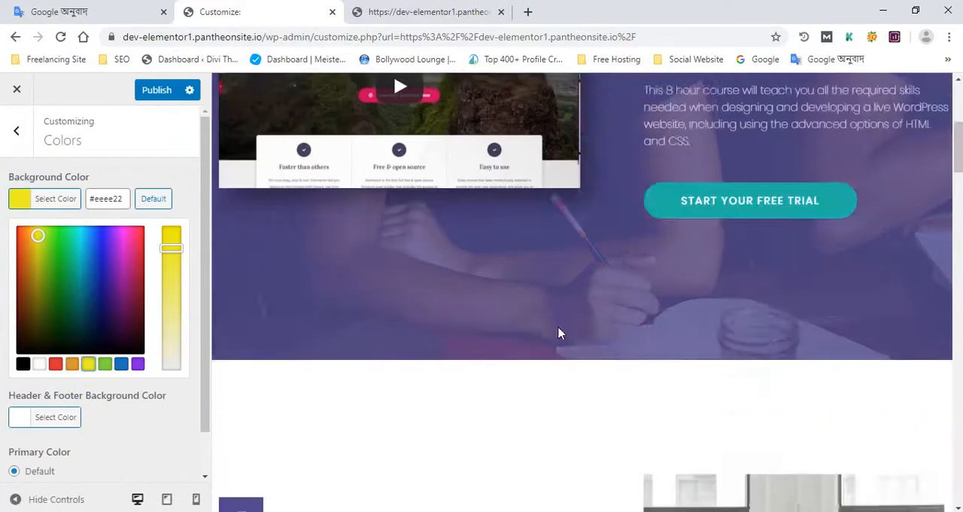
pyautogui.scroll(-3, 557, 336)
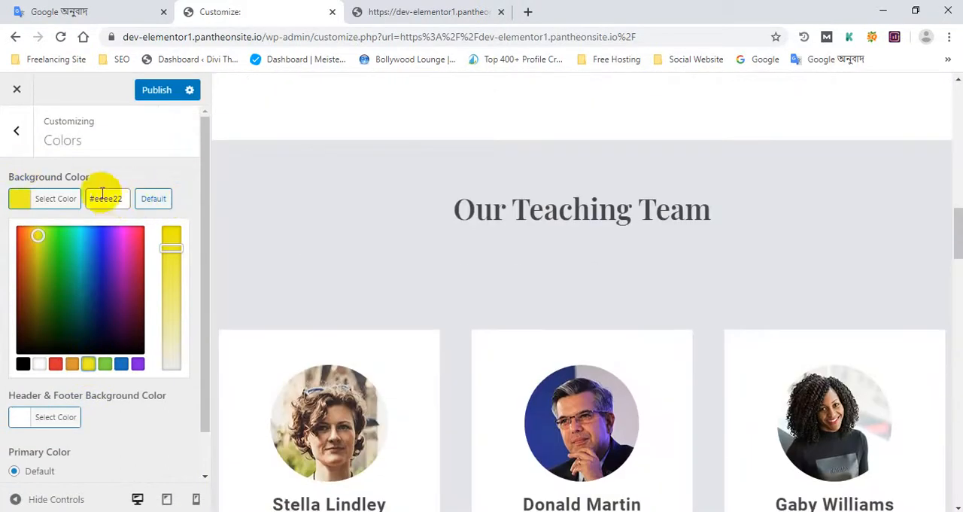
# - Reset the Background Color to its default and collapse the color picker
pyautogui.click(66, 203)
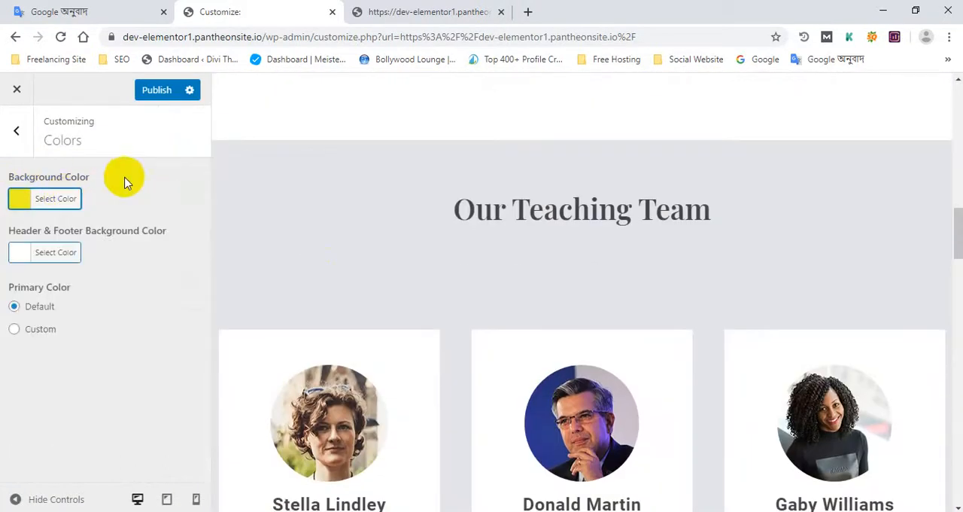
pyautogui.click(66, 200)
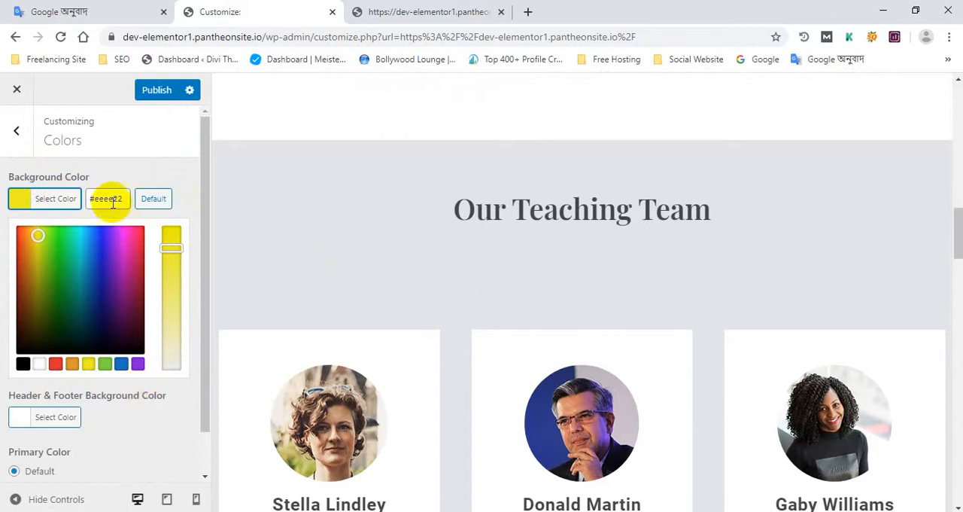
pyautogui.click(153, 200)
pyautogui.click(181, 178)
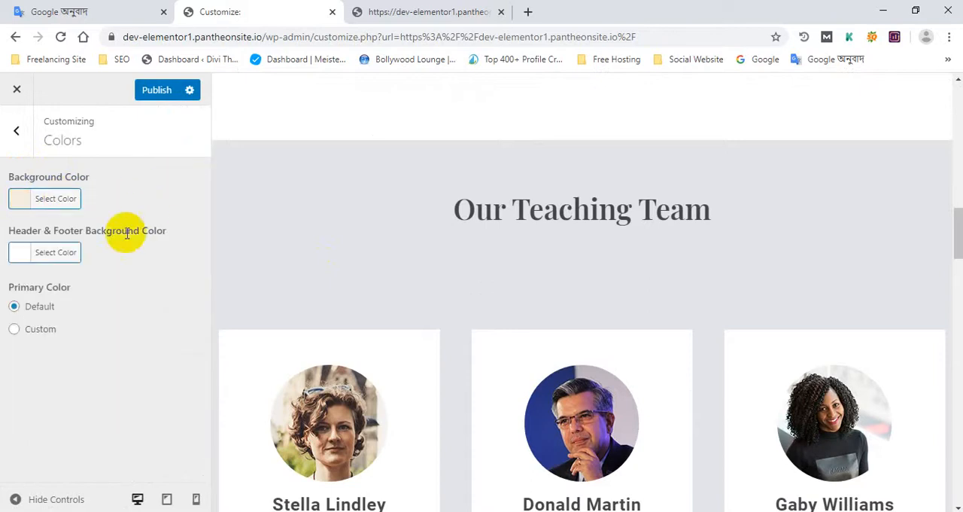
# - Try a custom pink-red Primary Color and switch the Primary Color back to Default
pyautogui.click(41, 331)
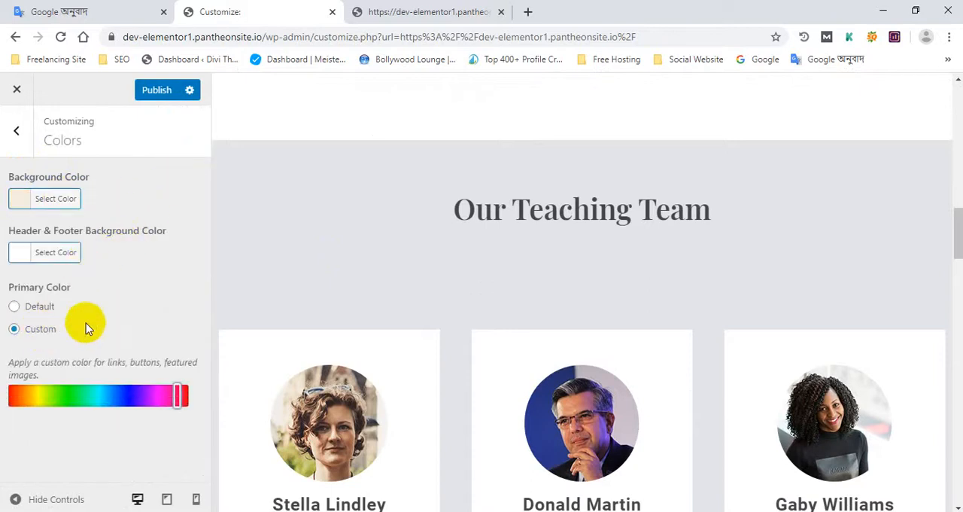
pyautogui.moveTo(146, 388); pyautogui.dragTo(188, 395)
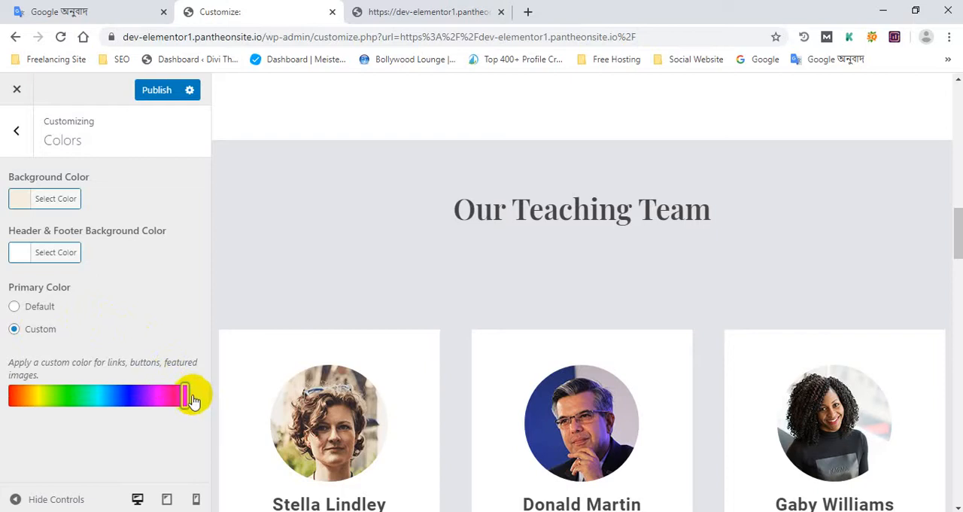
pyautogui.click(34, 307)
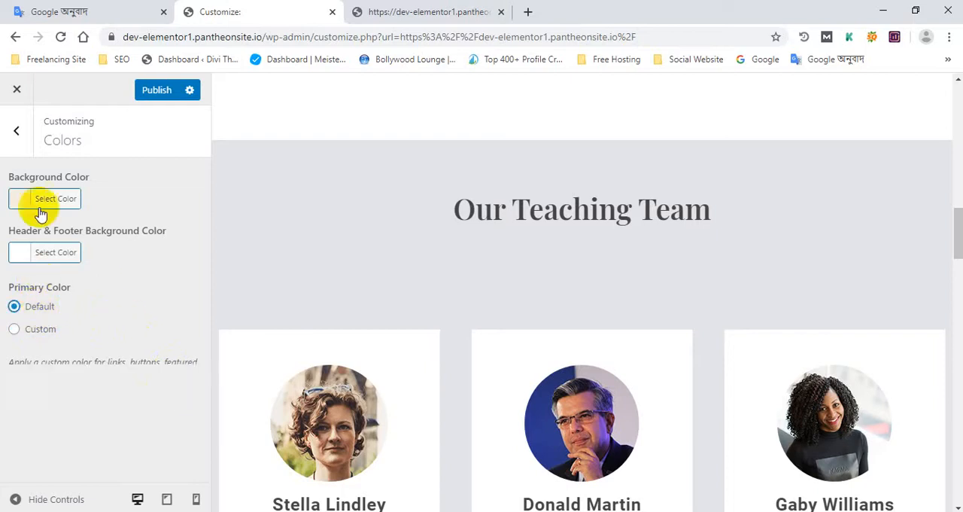
# - In Theme Options, turn off the header search and author bio, and set archive pages to show post summaries
pyautogui.click(18, 132)
pyautogui.click(102, 288)
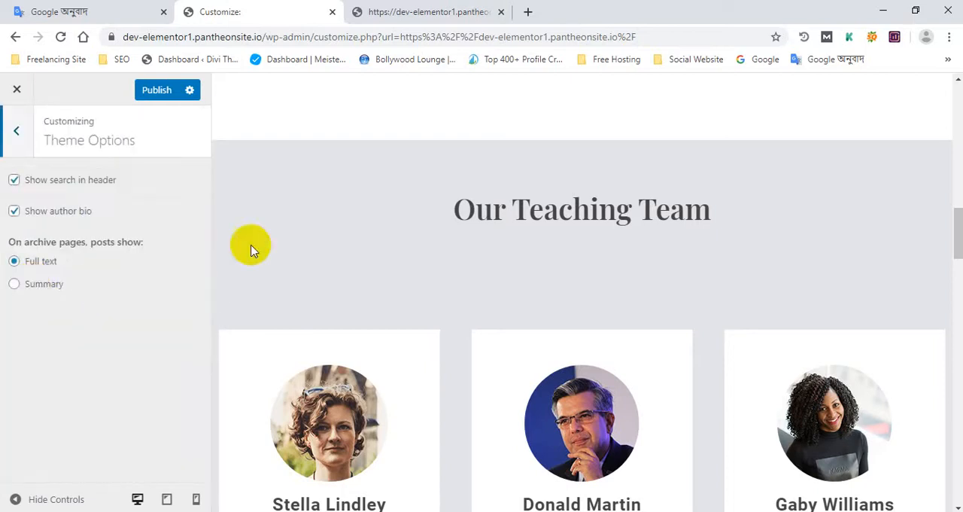
pyautogui.scroll(10, 591, 243)
pyautogui.scroll(5, 258, 300)
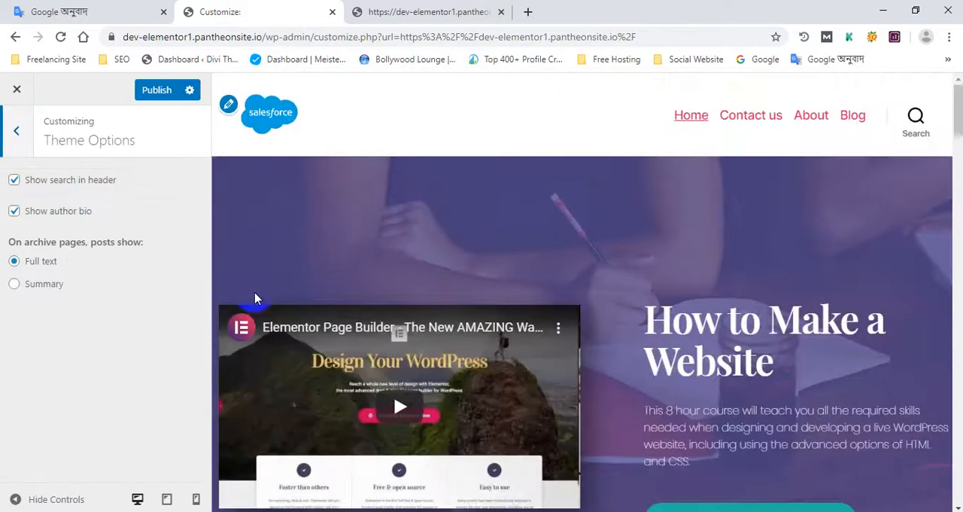
pyautogui.click(68, 188)
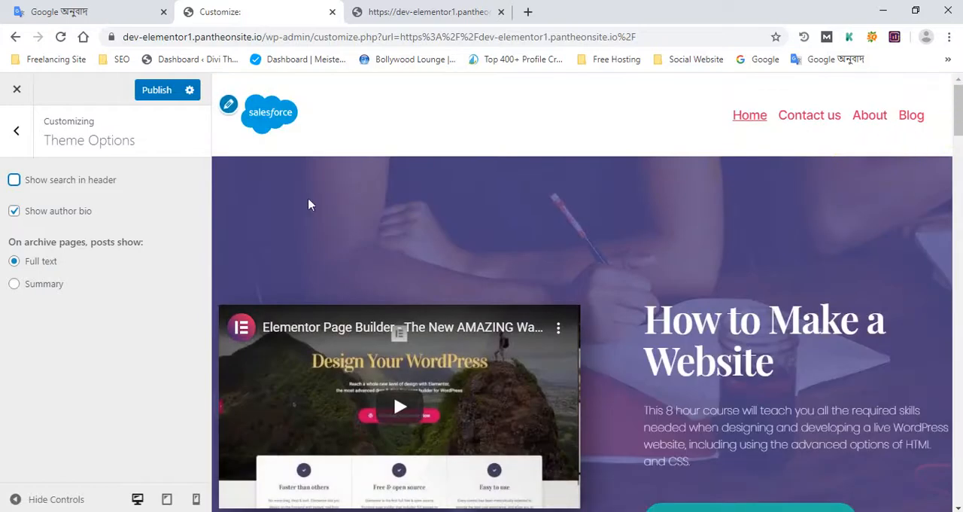
pyautogui.click(72, 216)
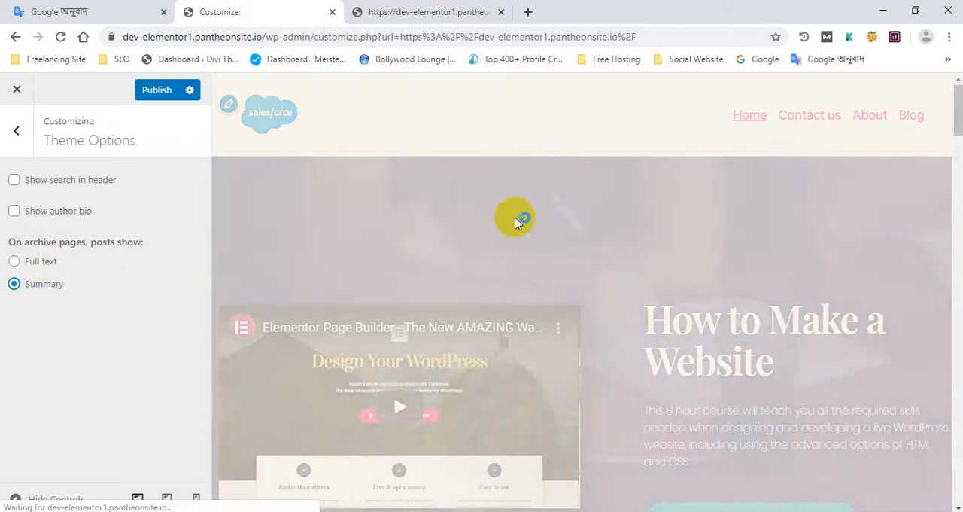
pyautogui.scroll(-2, 412, 231)
pyautogui.scroll(-10, 411, 230)
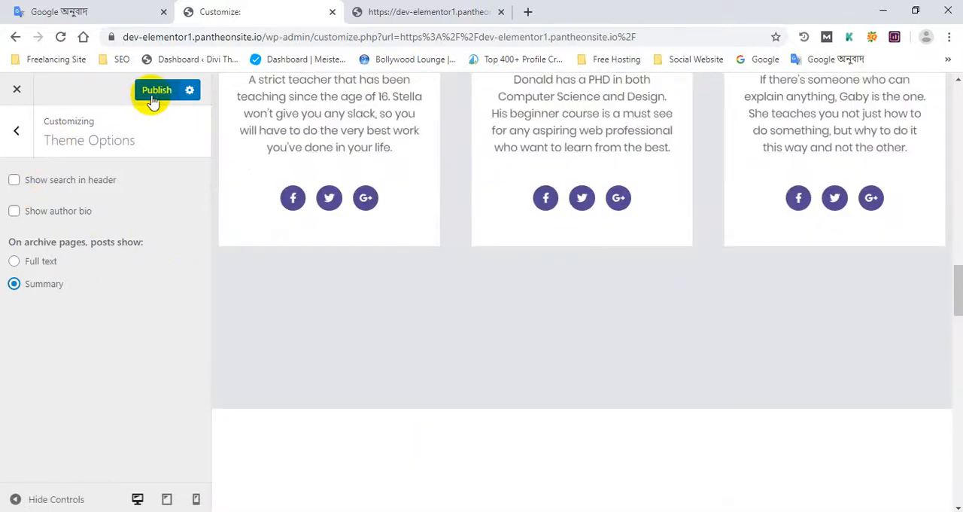
# - Leave Theme Options and open the Cover Template settings with the page header in the preview
pyautogui.click(14, 132)
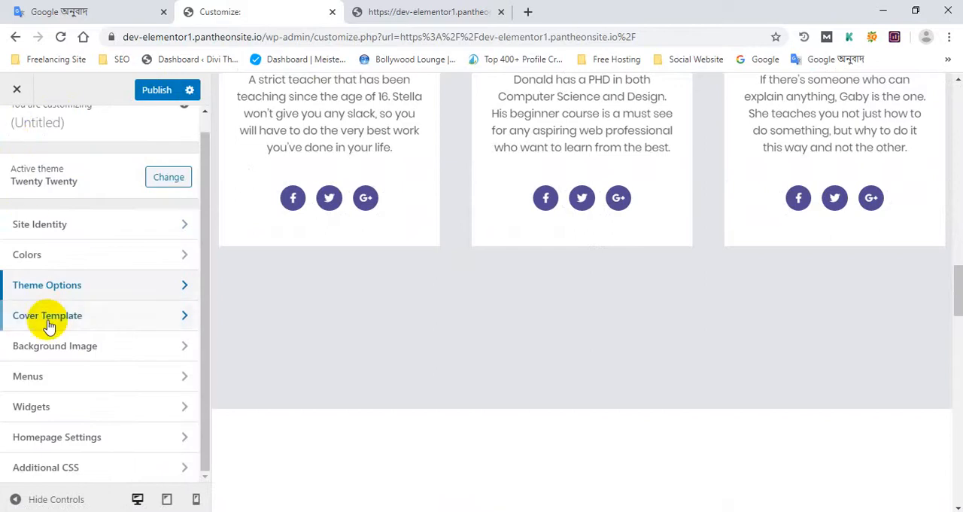
pyautogui.scroll(6, 350, 241)
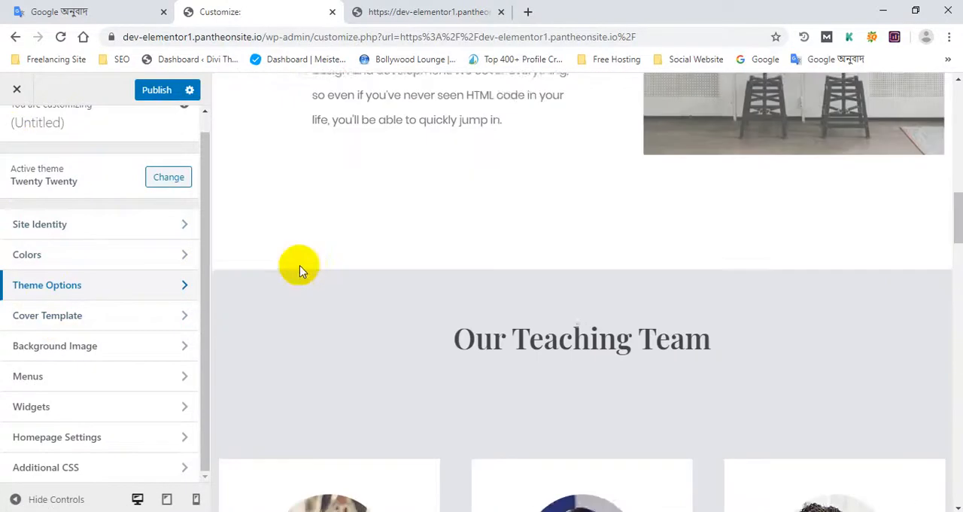
pyautogui.click(30, 317)
pyautogui.scroll(9, 376, 263)
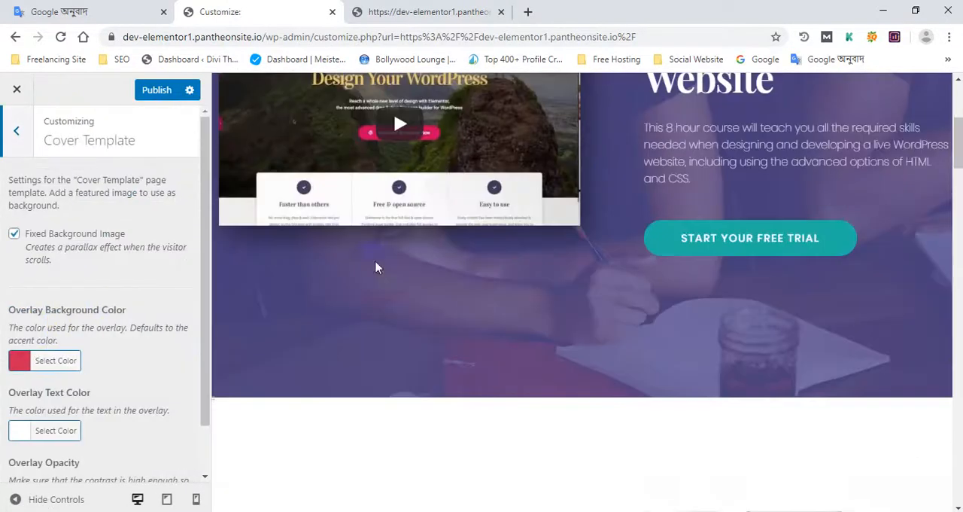
pyautogui.scroll(4, 529, 279)
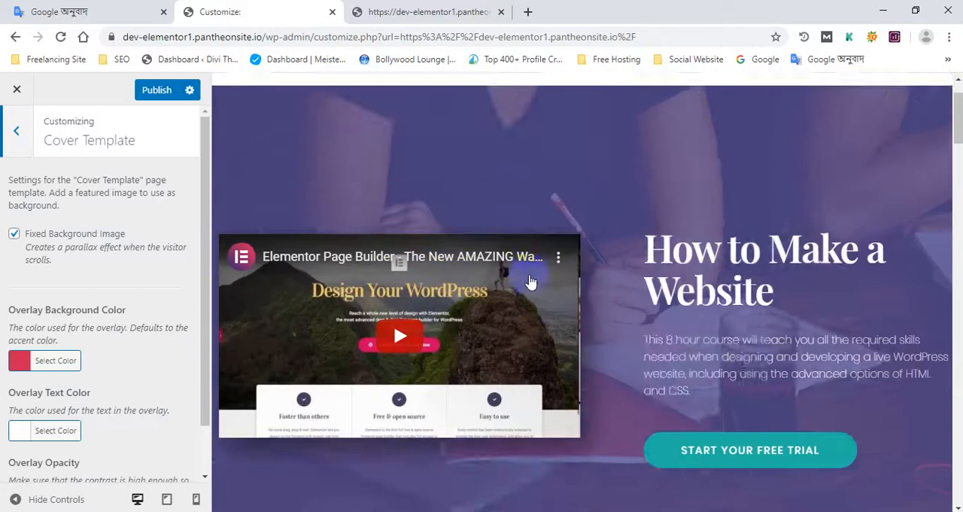
# - Turn Fixed Background Image off and back on, comparing the hero section's scrolling in the preview
pyautogui.click(15, 234)
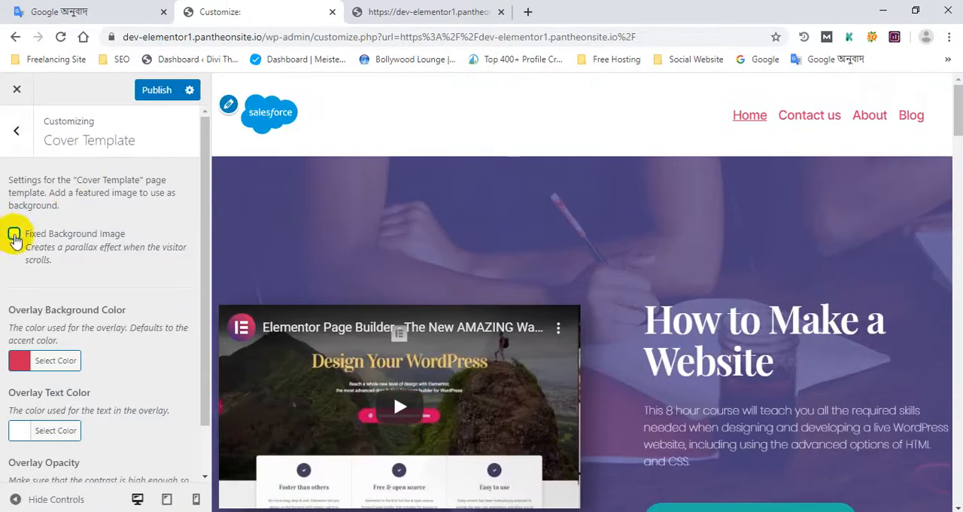
pyautogui.click(14, 235)
pyautogui.scroll(-1, 56, 316)
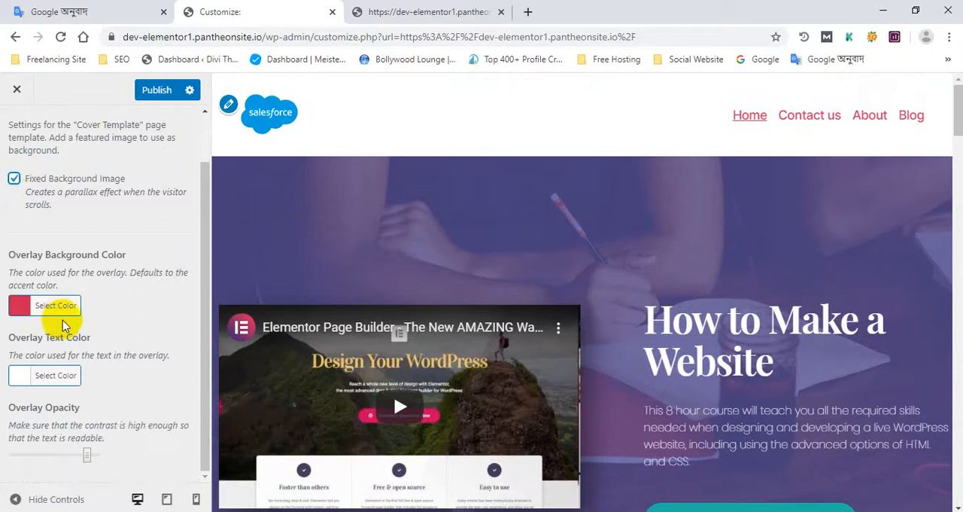
pyautogui.scroll(-3, 574, 275)
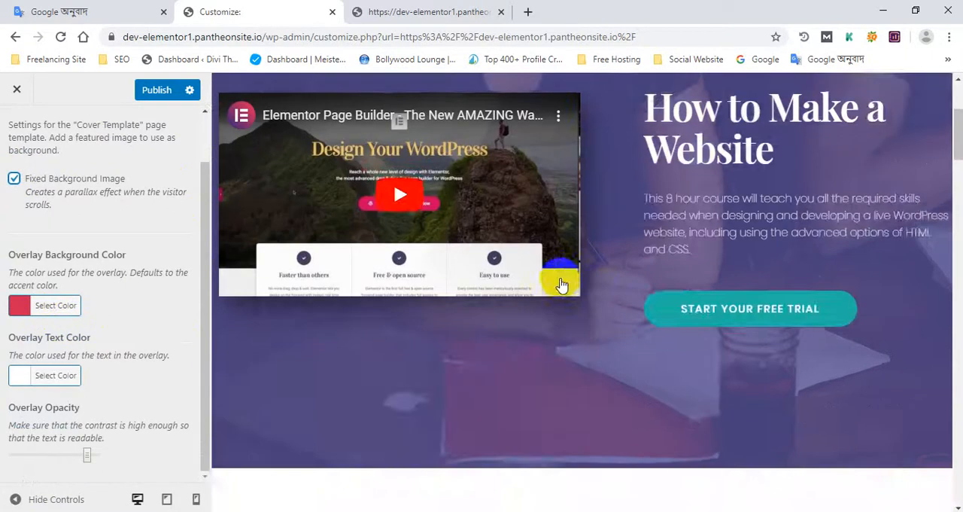
pyautogui.scroll(3, 563, 279)
pyautogui.scroll(-3, 606, 276)
pyautogui.scroll(3, 606, 276)
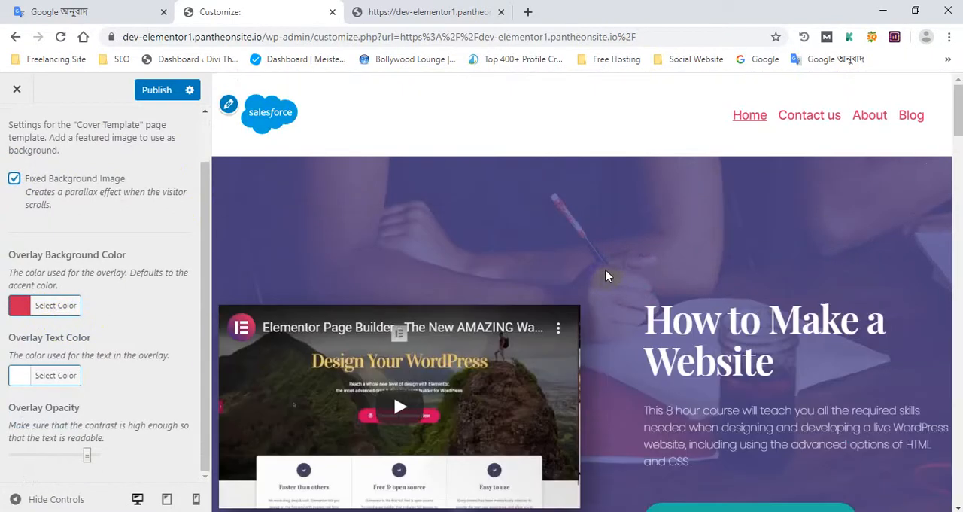
# - Examine the Cover Template overlay settings and how the hero background behaves as the home page preview scrolls
pyautogui.scroll(-3, 686, 239)
pyautogui.scroll(-12, 675, 243)
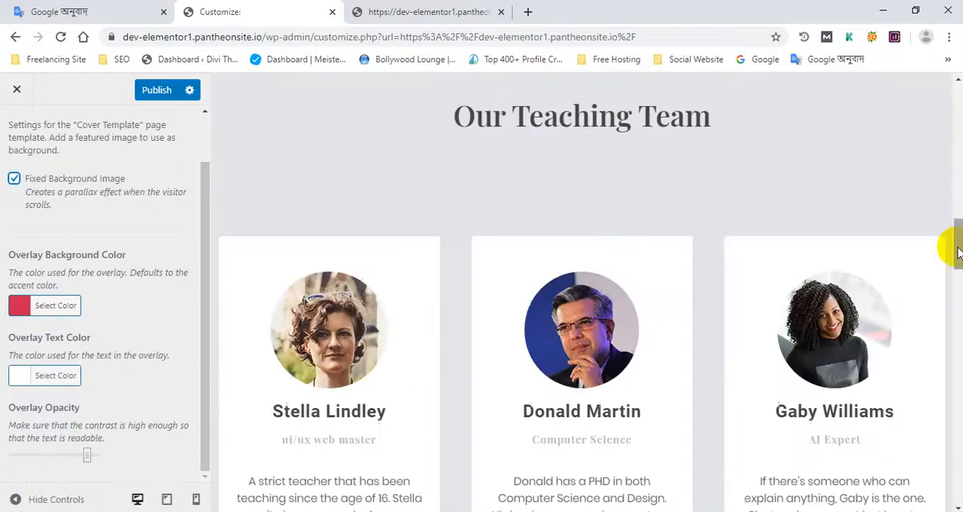
pyautogui.moveTo(957, 252); pyautogui.dragTo(958, 113)
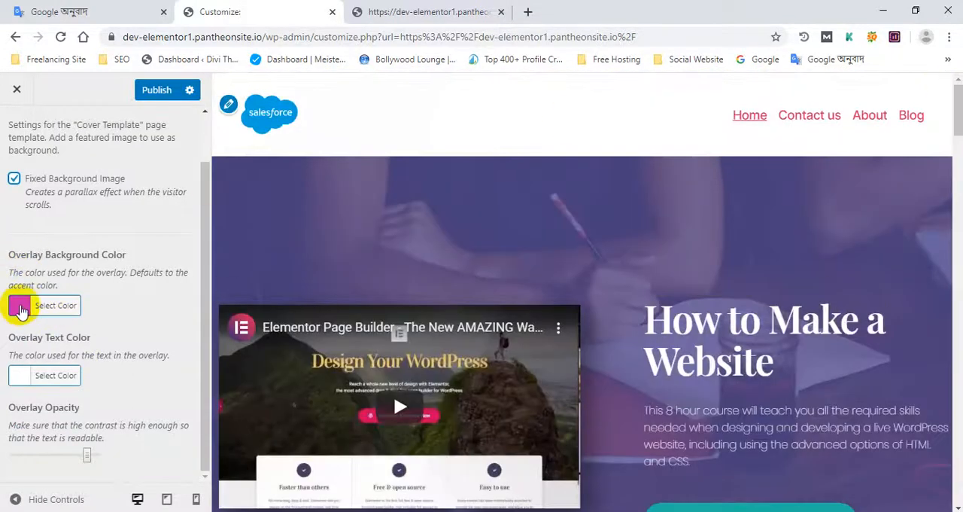
pyautogui.scroll(2, 24, 148)
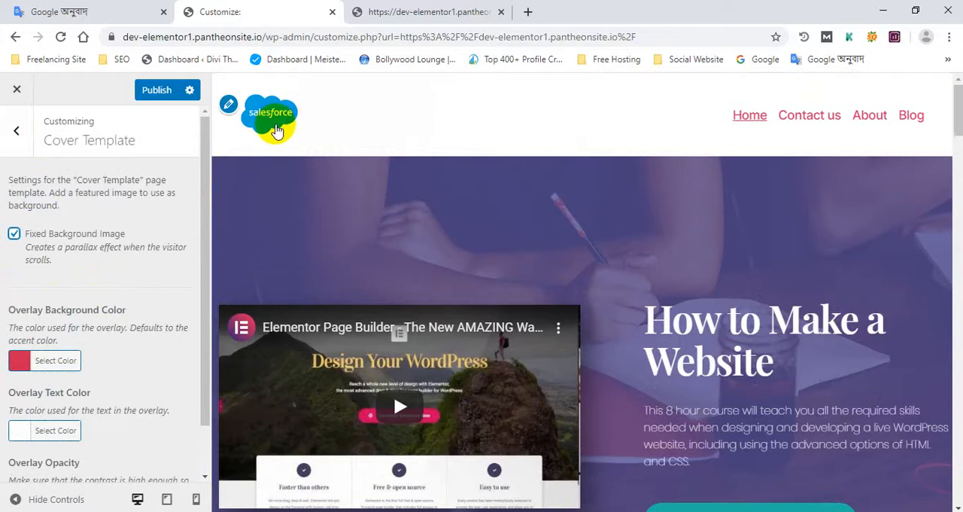
pyautogui.scroll(-5, 276, 131)
pyautogui.scroll(-1, 43, 272)
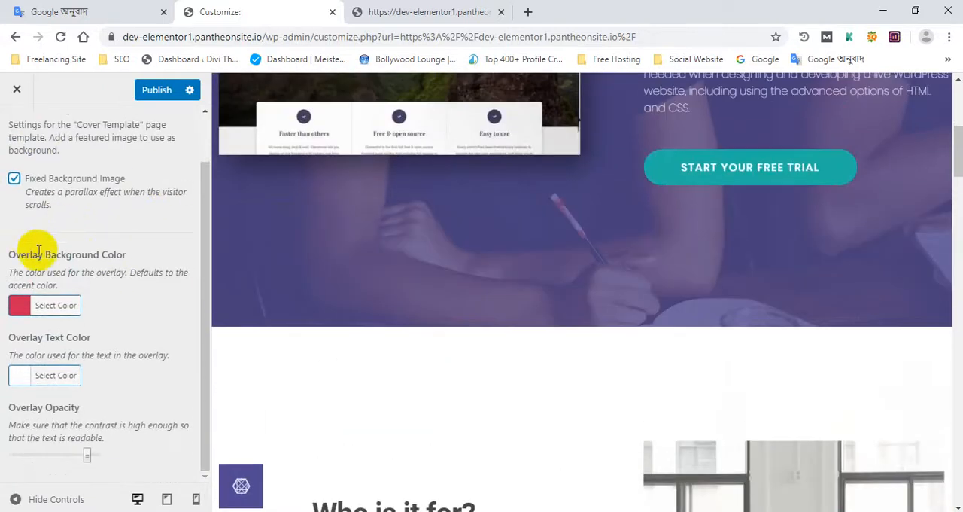
pyautogui.scroll(1, 38, 251)
pyautogui.scroll(5, 529, 220)
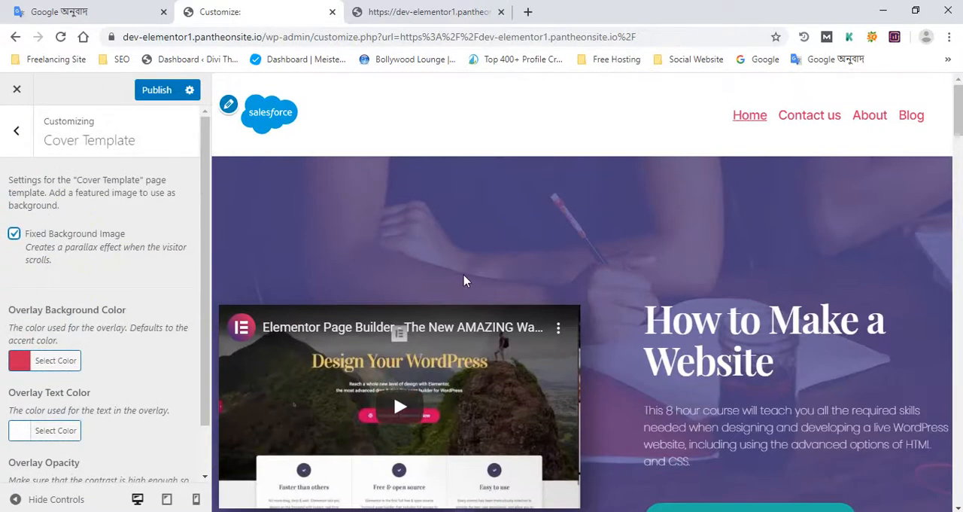
pyautogui.scroll(-4, 464, 274)
pyautogui.scroll(3, 466, 284)
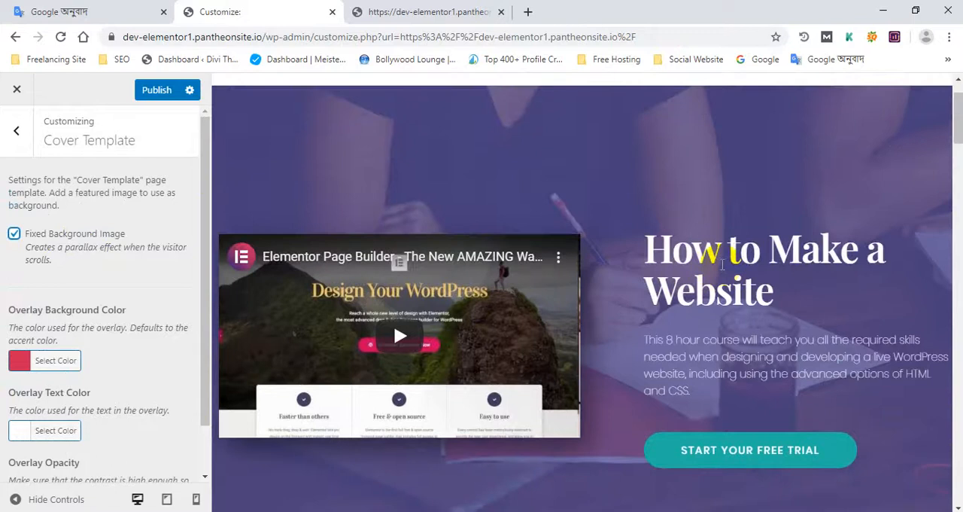
# - Review the Cover Template overlay color, text color and opacity settings alongside the header and hero section in the preview
pyautogui.scroll(1, 569, 273)
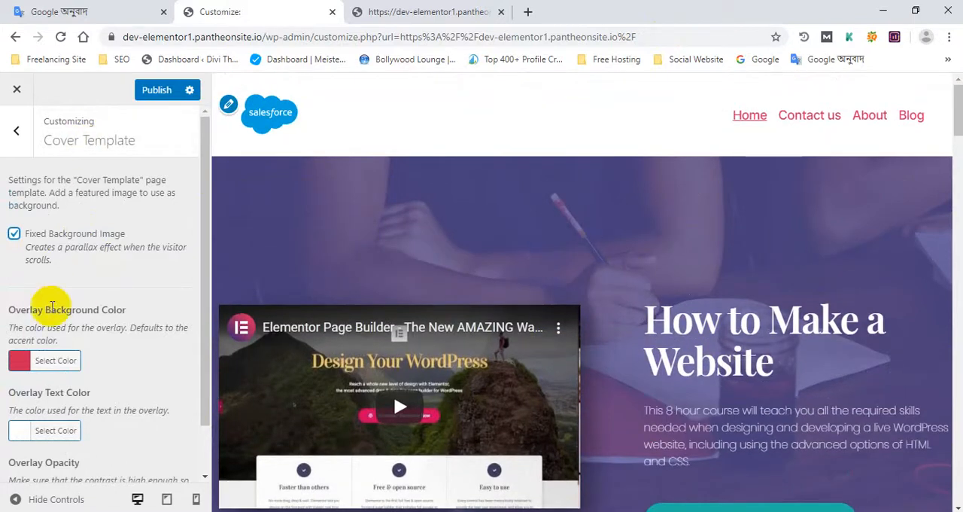
pyautogui.scroll(-1, 52, 309)
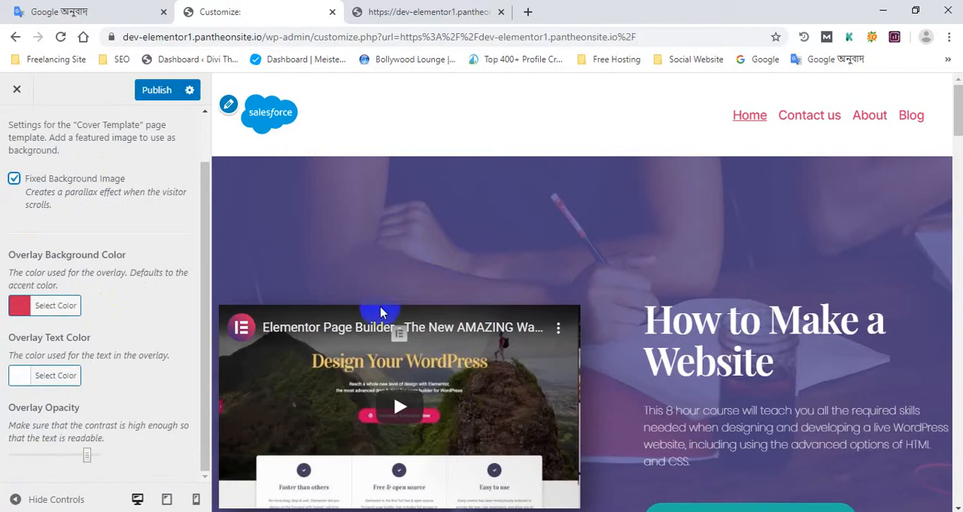
pyautogui.scroll(-5, 382, 313)
pyautogui.scroll(5, 499, 299)
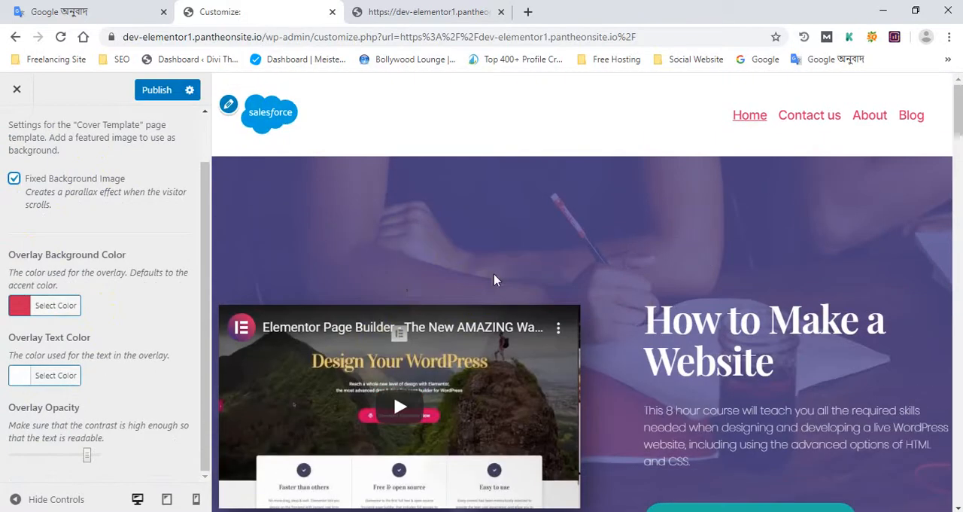
pyautogui.scroll(-3, 542, 256)
# - Switch to the live home page, check its scrolling down to the teaching team section, and return to the Customizer
pyautogui.click(455, 11)
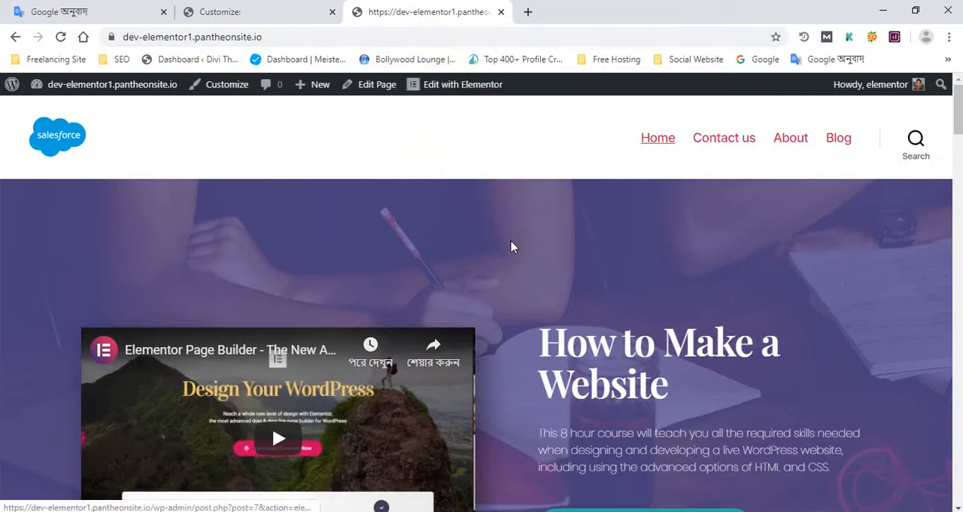
pyautogui.scroll(-10, 515, 255)
pyautogui.scroll(-5, 503, 264)
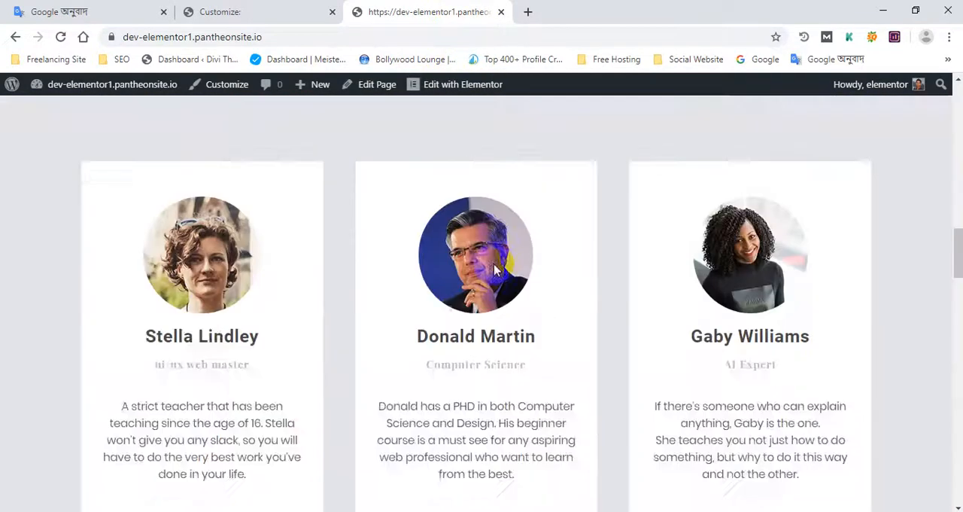
pyautogui.scroll(3, 490, 268)
pyautogui.scroll(-3, 477, 269)
pyautogui.click(275, 10)
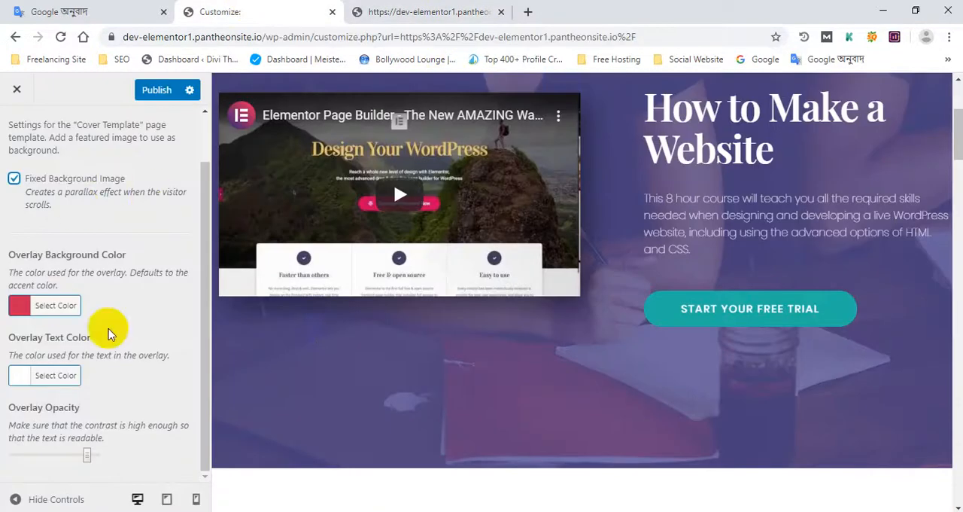
# - Leave Cover Template and open the Background Image settings
pyautogui.scroll(2, 43, 231)
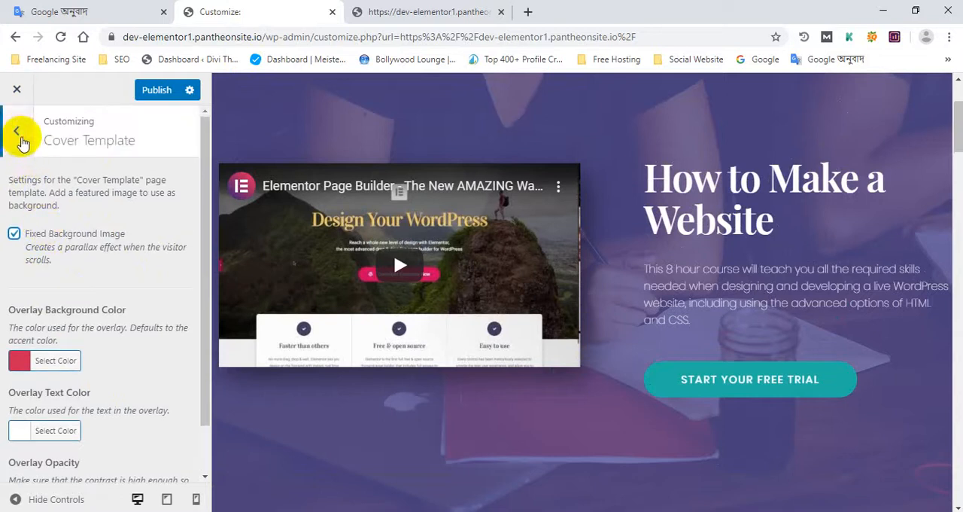
pyautogui.click(17, 135)
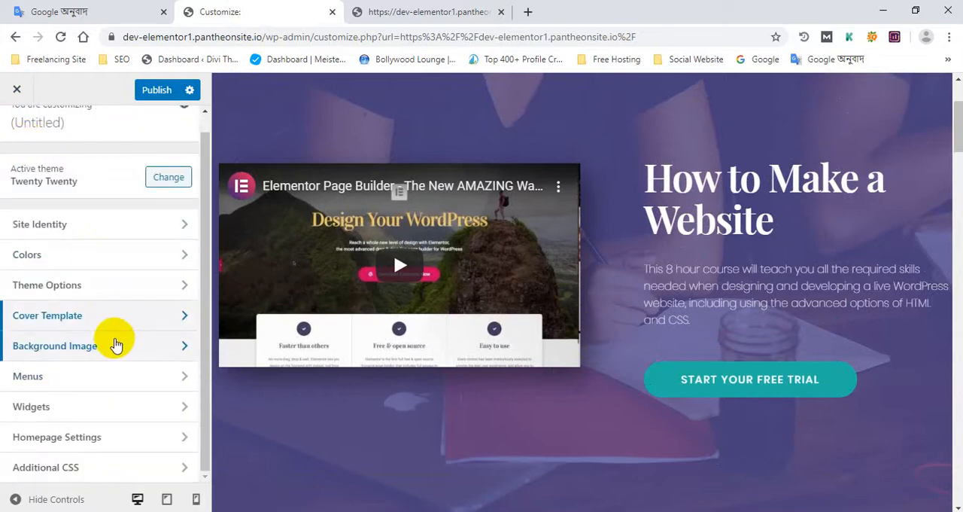
pyautogui.click(115, 341)
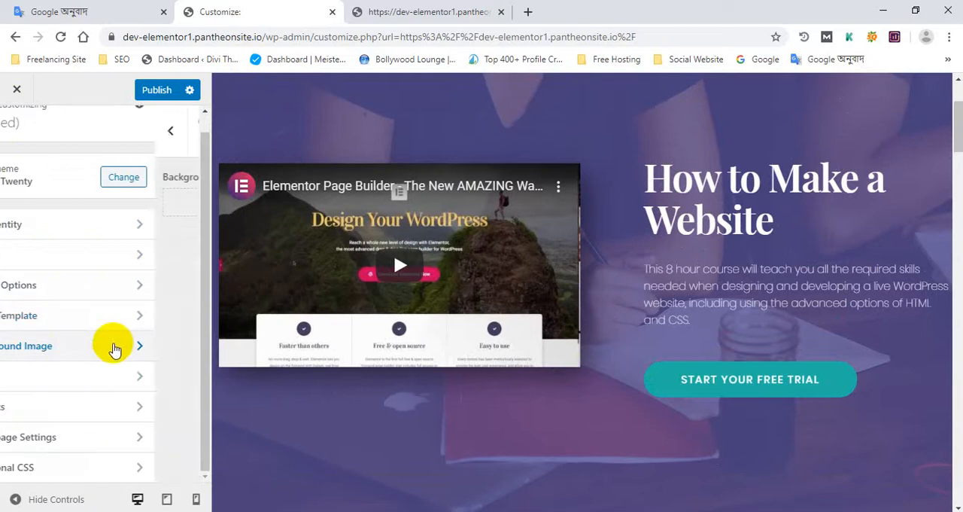
# - Examine how the hero background moves relative to the page content while scrolling the home page preview
pyautogui.scroll(-6, 467, 240)
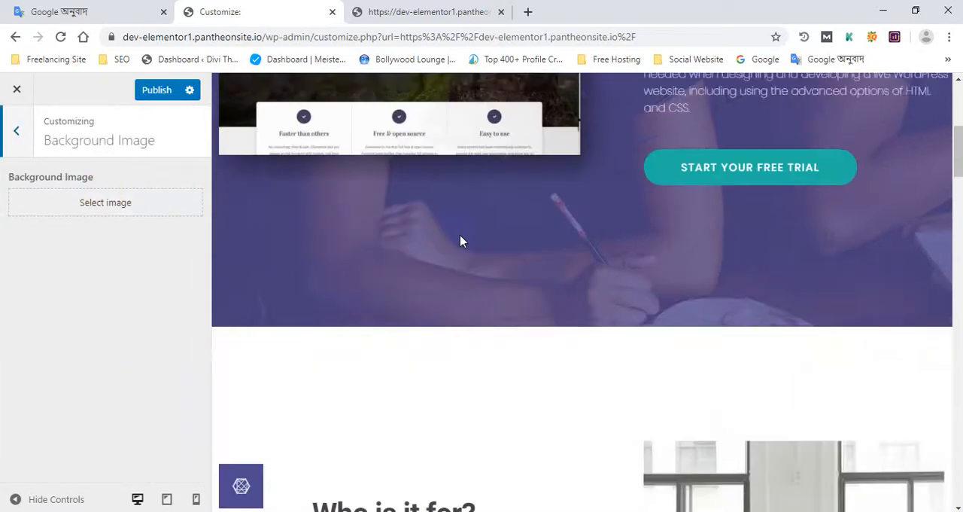
pyautogui.scroll(1, 339, 226)
pyautogui.scroll(6, 589, 288)
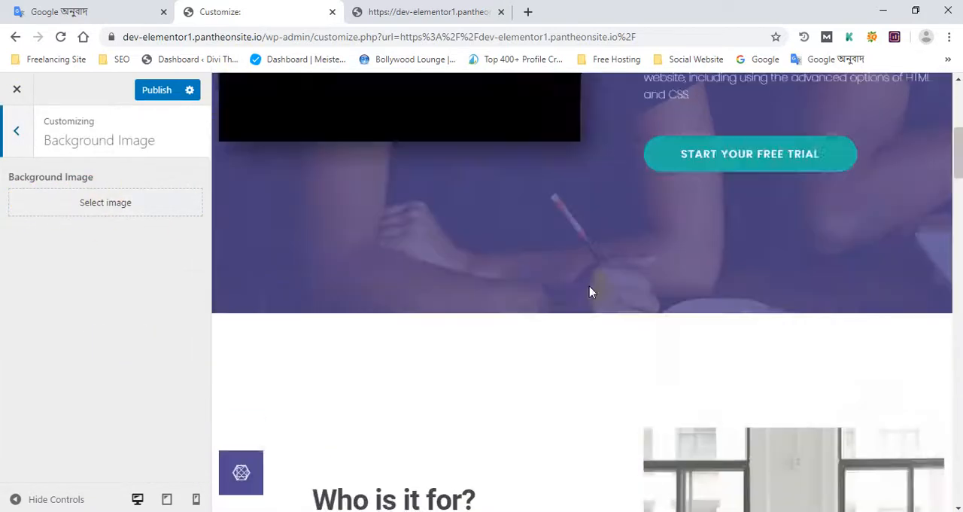
pyautogui.scroll(-3, 338, 230)
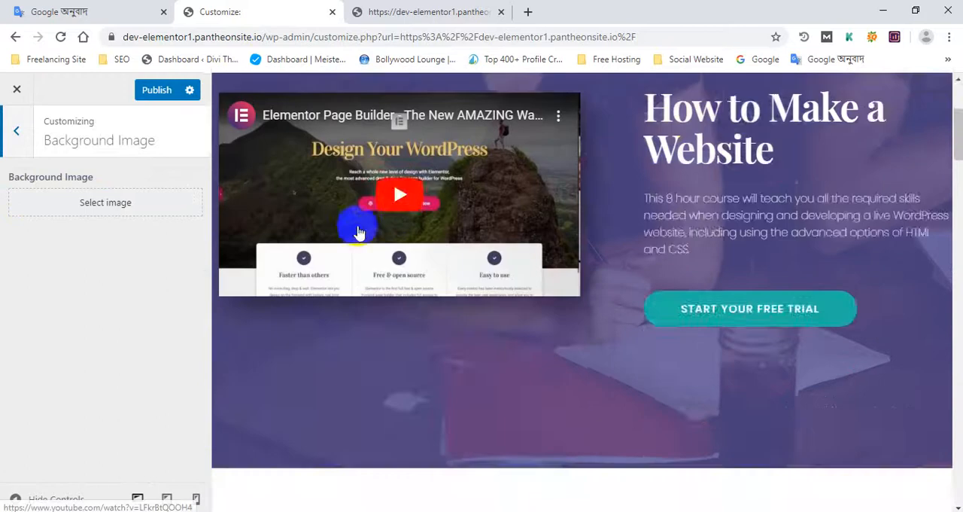
pyautogui.scroll(3, 668, 369)
pyautogui.scroll(-2, 662, 301)
pyautogui.scroll(-3, 629, 326)
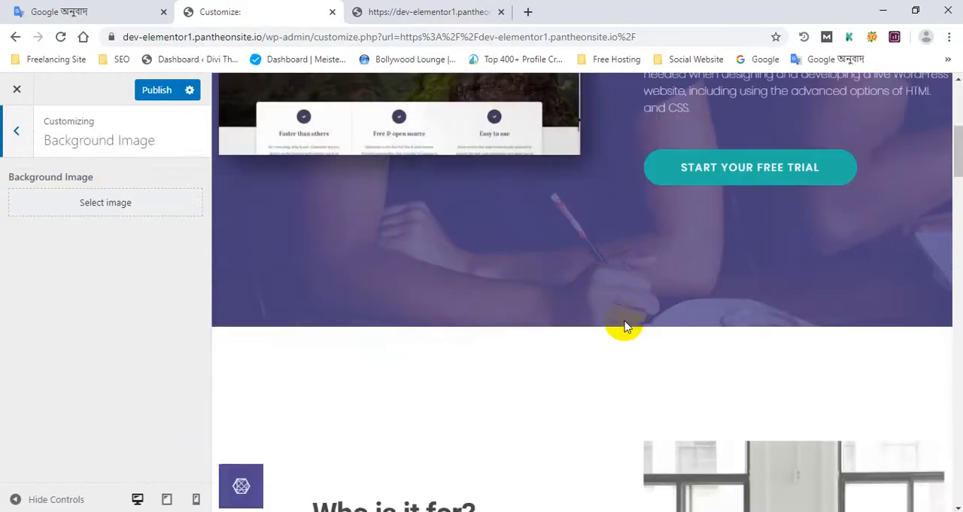
pyautogui.scroll(5, 624, 316)
pyautogui.scroll(-1, 620, 305)
pyautogui.scroll(-10, 621, 304)
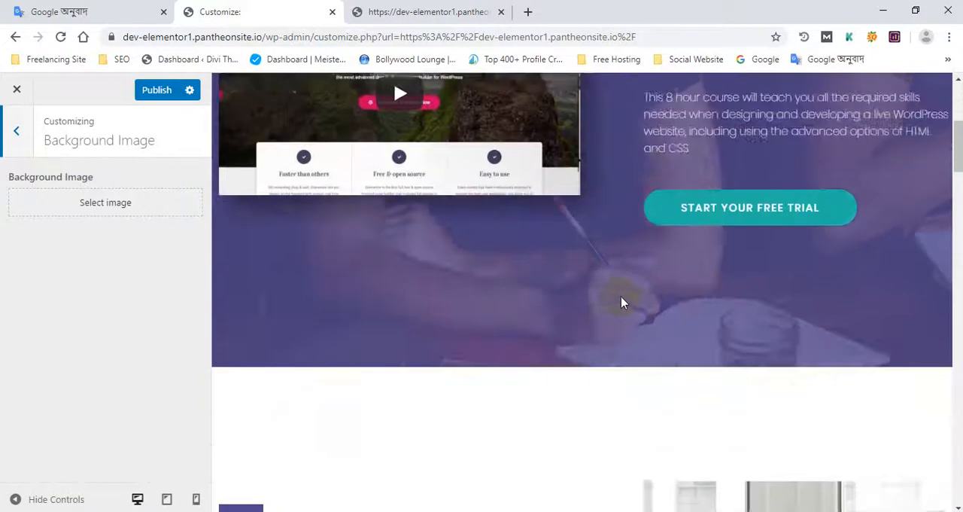
pyautogui.scroll(6, 620, 300)
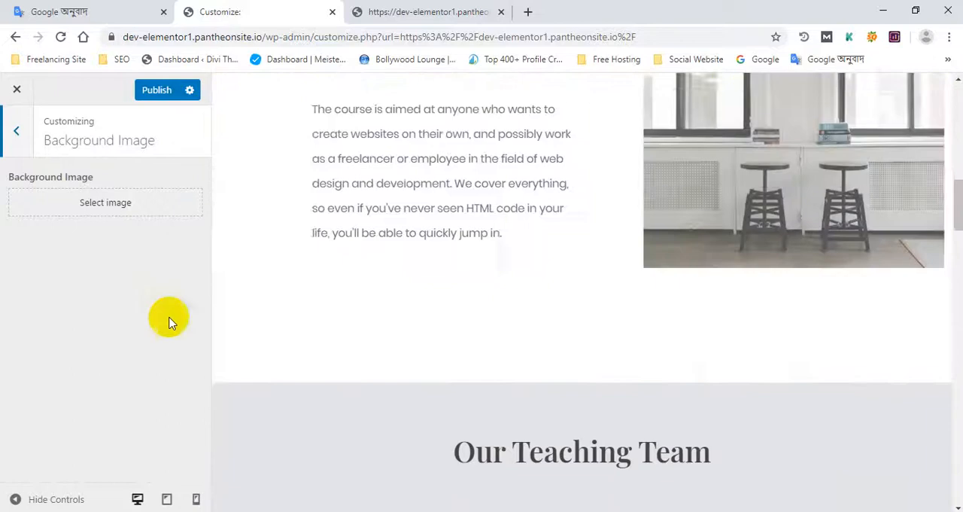
# - Leave Background Image and open the Menus settings with the page header in the preview
pyautogui.click(17, 132)
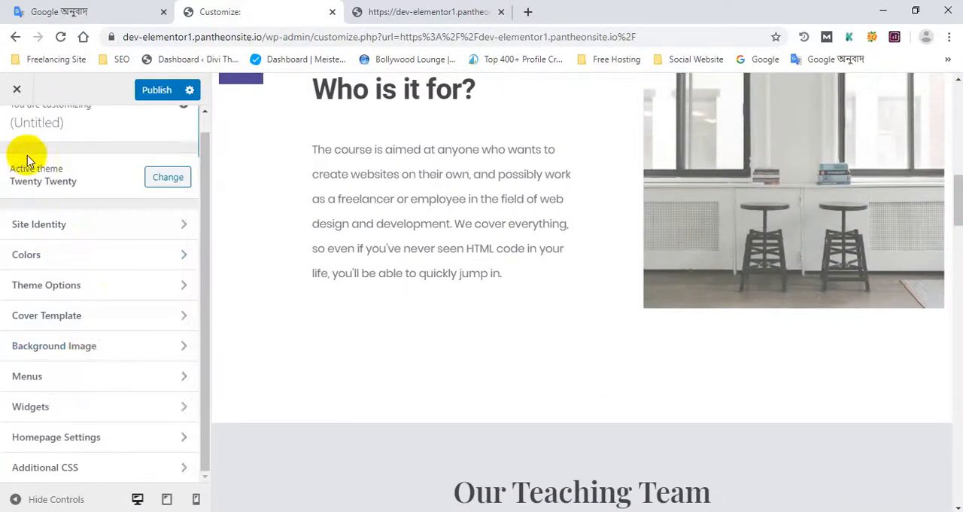
pyautogui.scroll(-3, 673, 241)
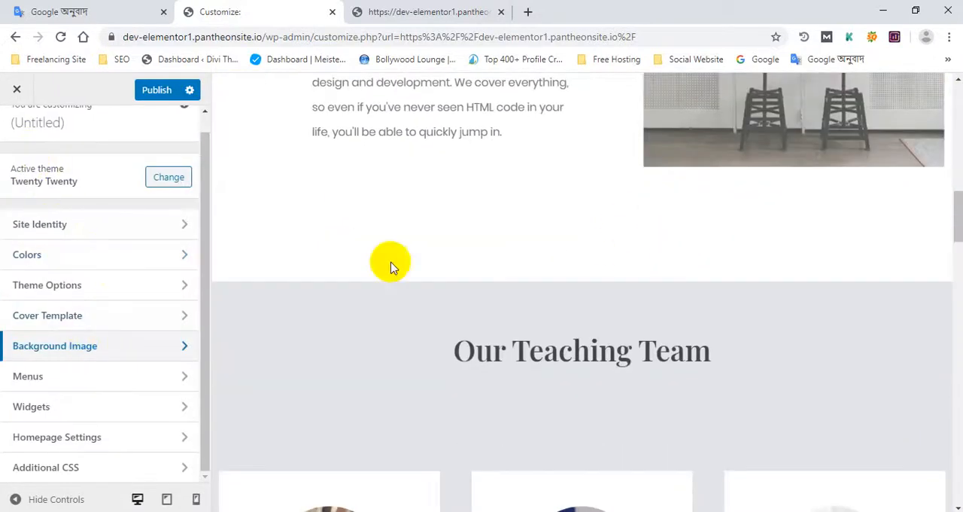
pyautogui.click(62, 382)
pyautogui.scroll(10, 746, 226)
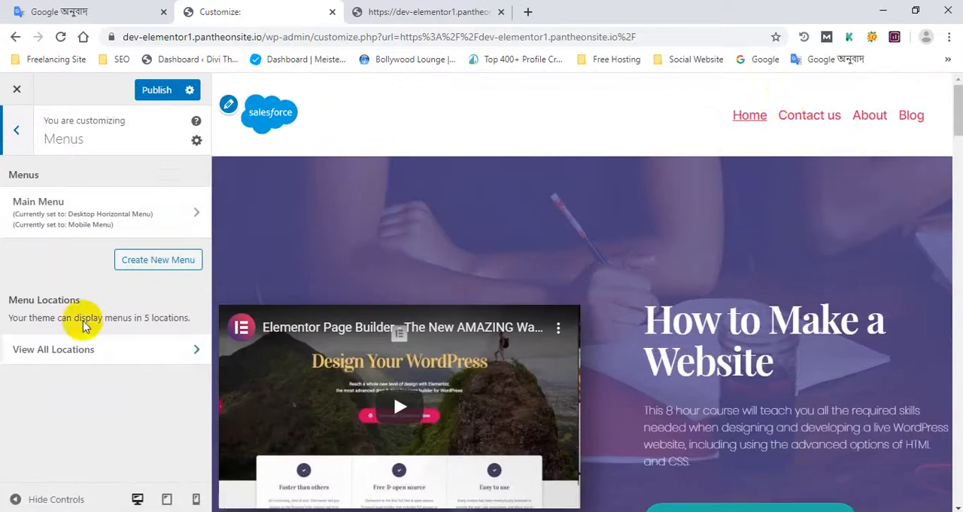
# - Review the menus assigned to all of the theme's menu locations and return to the Menus settings
pyautogui.click(95, 353)
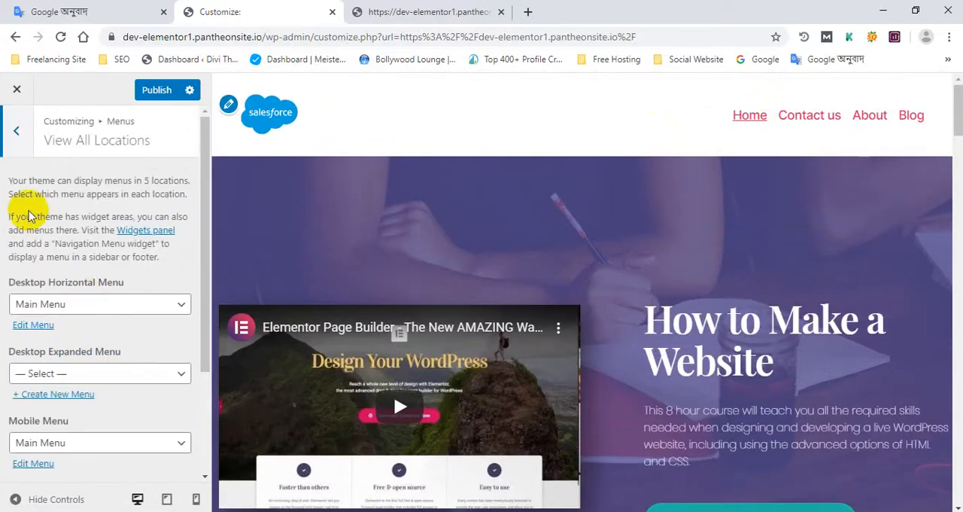
pyautogui.scroll(-1, 90, 316)
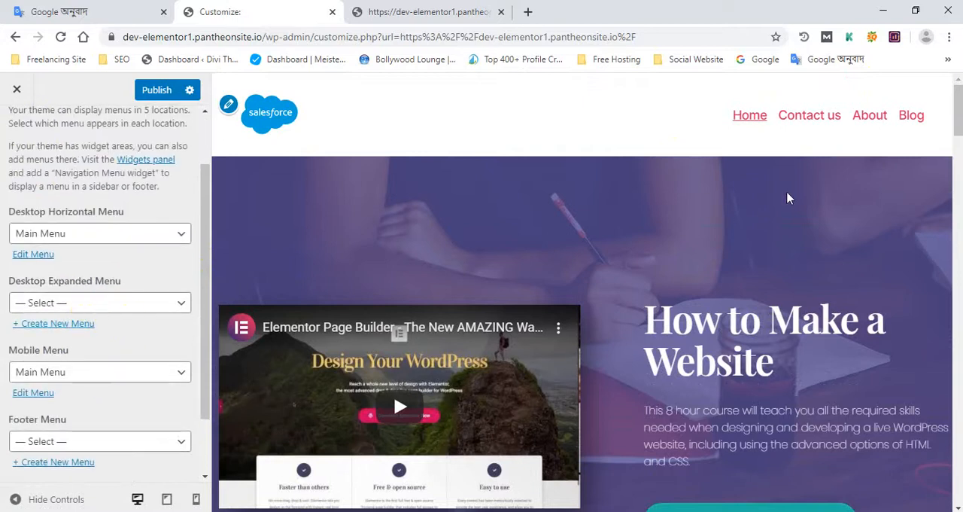
pyautogui.scroll(1, 52, 124)
pyautogui.click(17, 139)
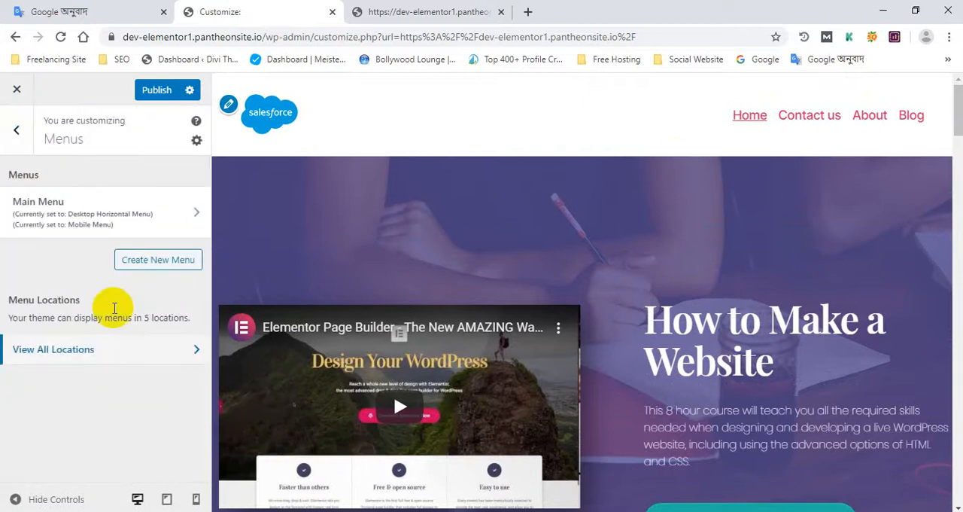
# - Leave Menus, view the footer areas in the Widgets settings, and return to the main Customizer sections
pyautogui.click(18, 143)
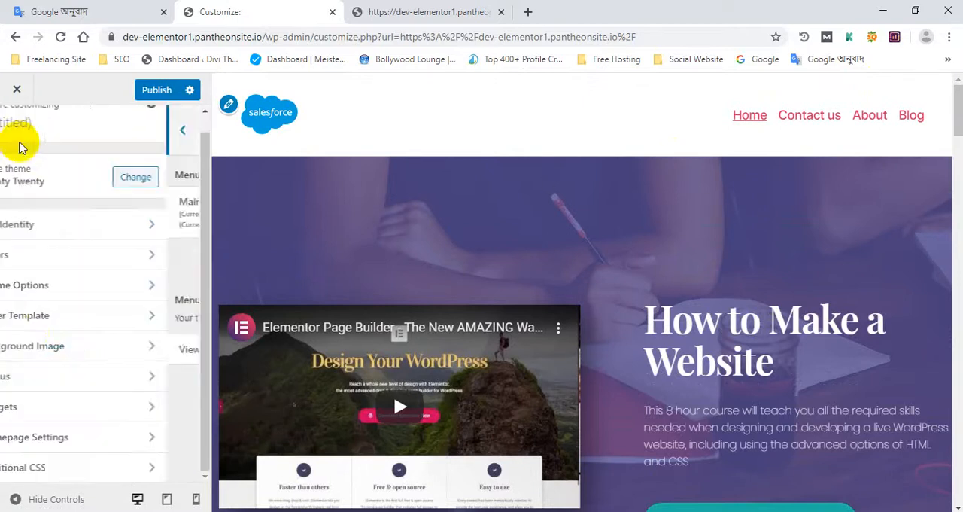
pyautogui.click(65, 414)
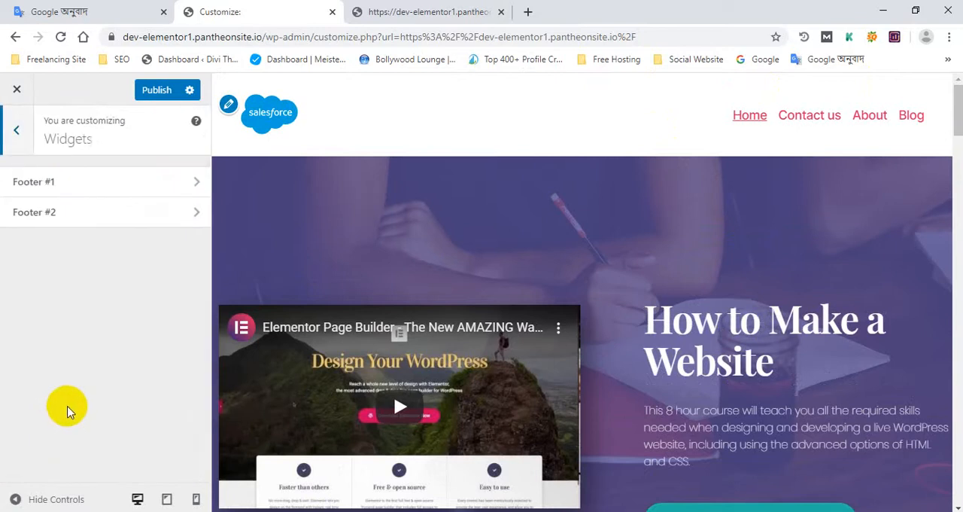
pyautogui.click(36, 140)
pyautogui.scroll(-3, 654, 354)
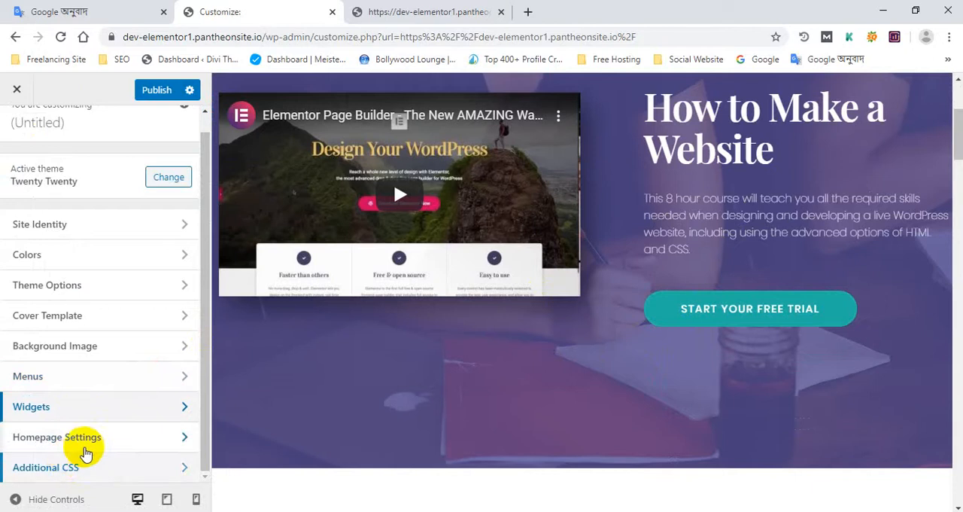
# - Open Homepage Settings and review the static page, homepage and posts page choices
pyautogui.click(86, 440)
pyautogui.scroll(-2, 718, 279)
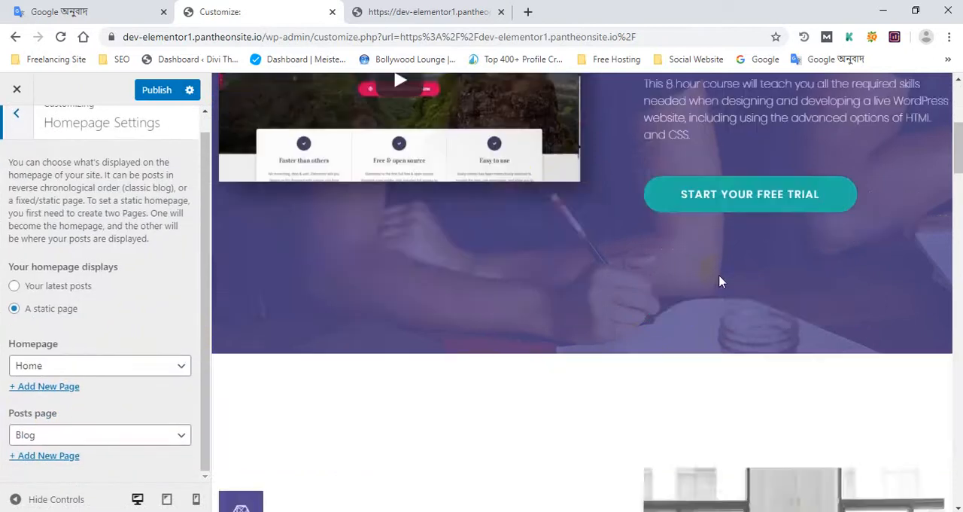
pyautogui.scroll(5, 717, 276)
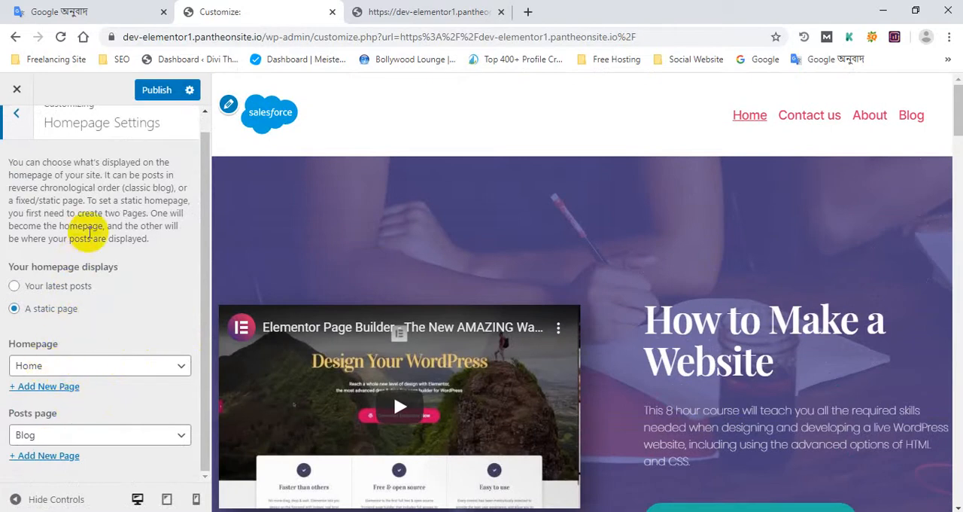
pyautogui.scroll(1, 60, 203)
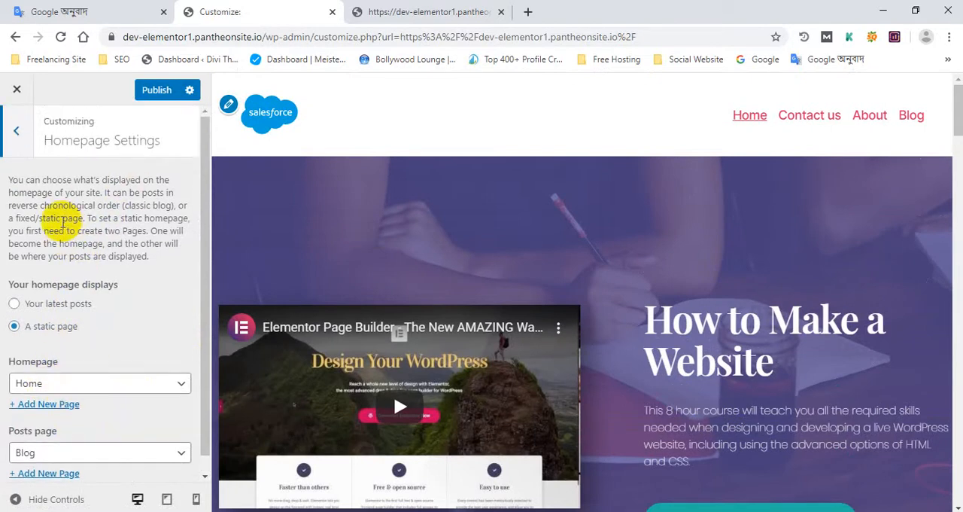
pyautogui.scroll(-1, 101, 372)
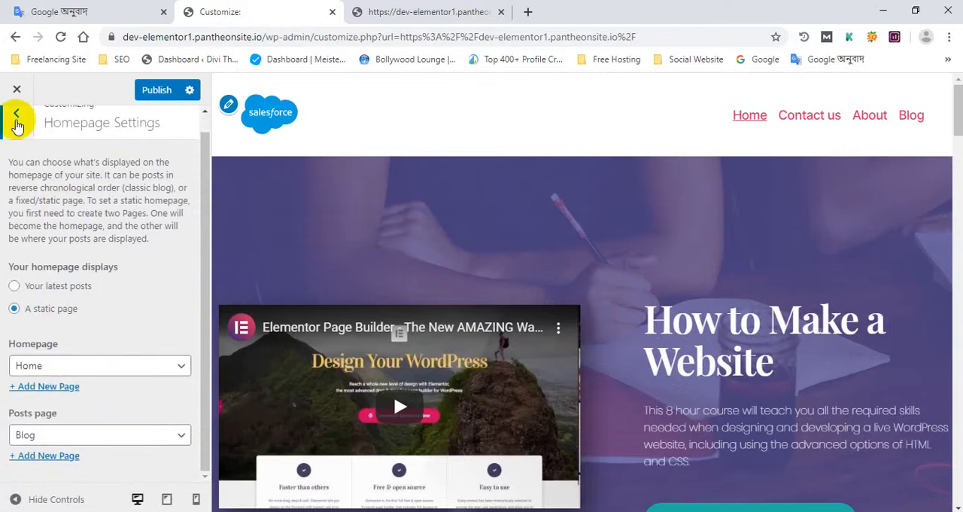
# - Leave Homepage Settings and open the Additional CSS section at its code editor
pyautogui.click(17, 115)
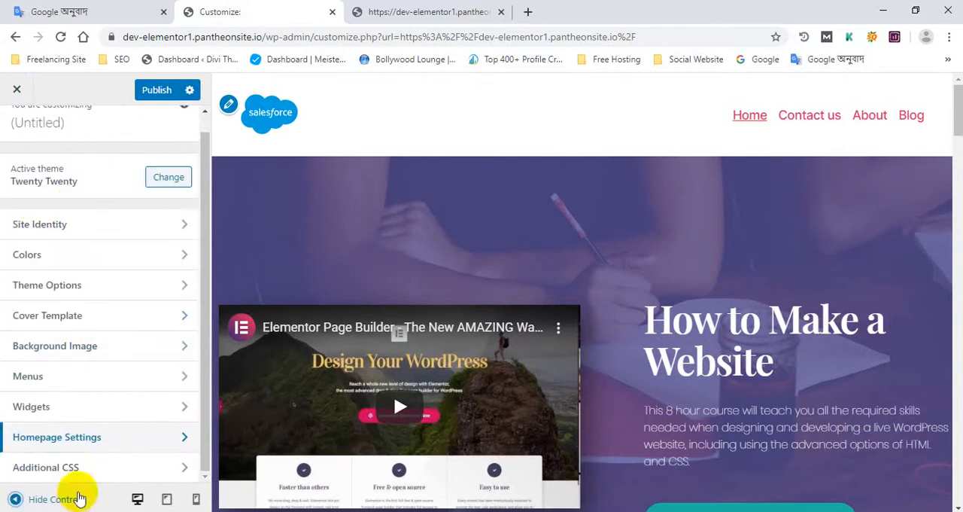
pyautogui.click(75, 466)
pyautogui.scroll(-5, 120, 369)
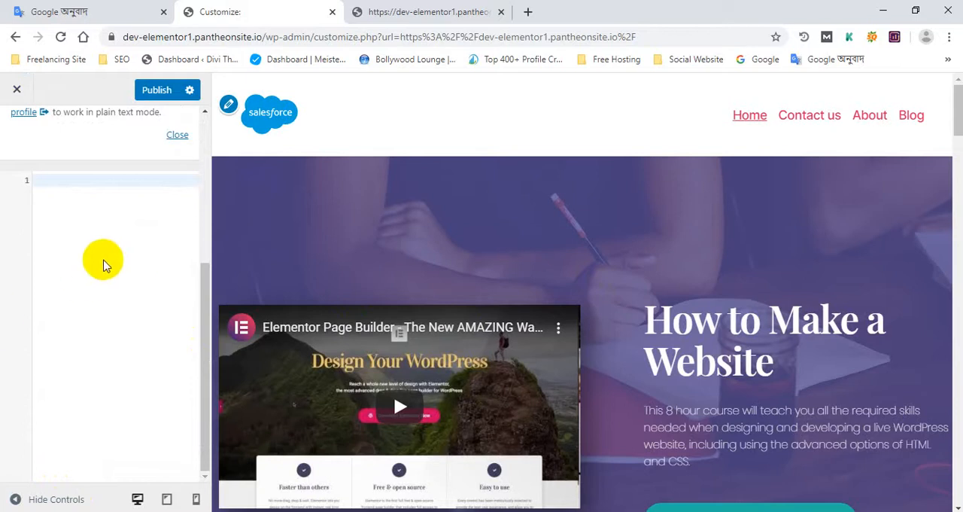
# - On the live home page, inspect the first teacher's portrait in the Our Teaching Team section with the browser's developer tools
pyautogui.click(410, 7)
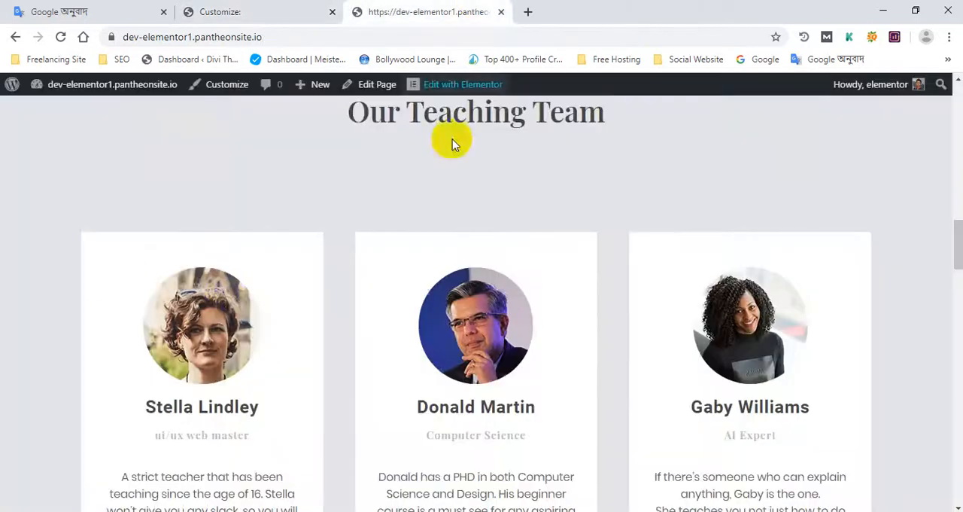
pyautogui.scroll(-2, 224, 276)
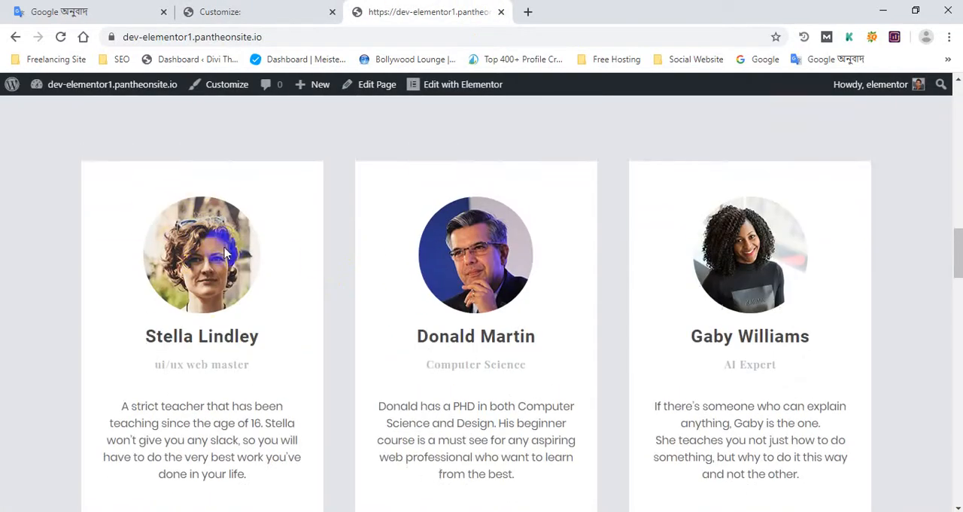
pyautogui.rightClick(191, 249)
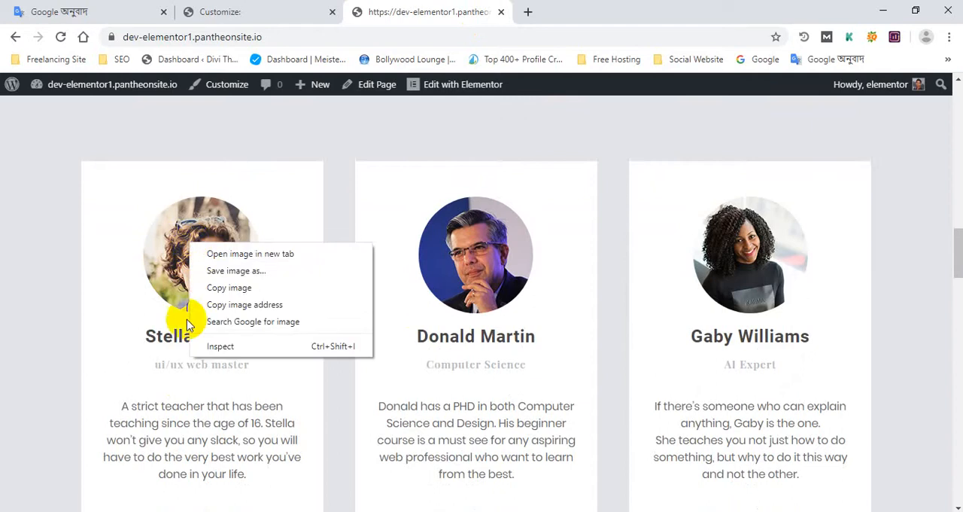
pyautogui.click(297, 365)
pyautogui.rightClick(197, 243)
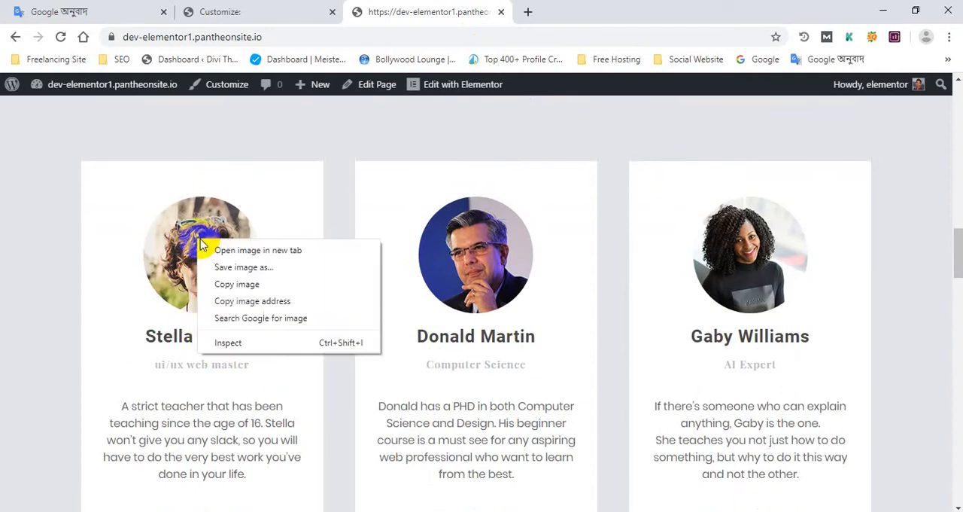
pyautogui.click(222, 337)
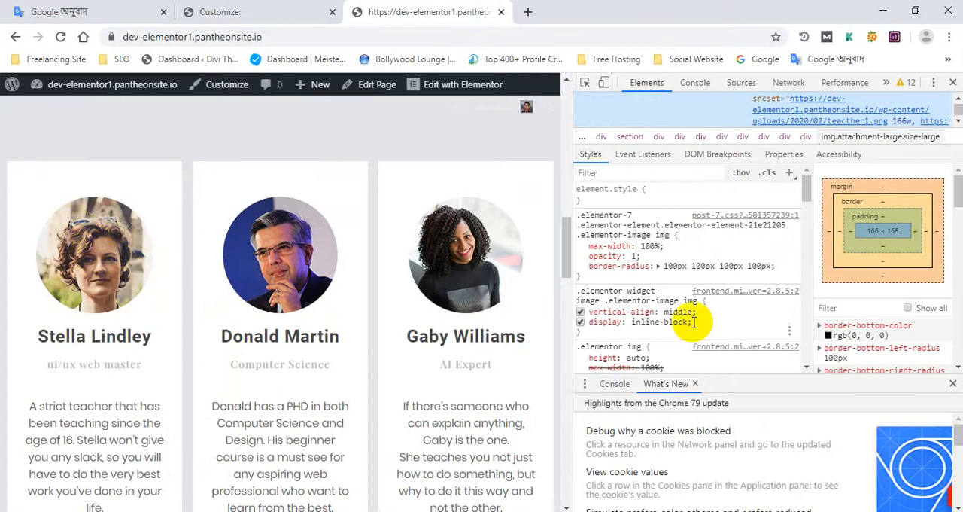
# - Close the developer tools on the live page, return to the Customizer and leave Additional CSS for the main sections
pyautogui.click(953, 82)
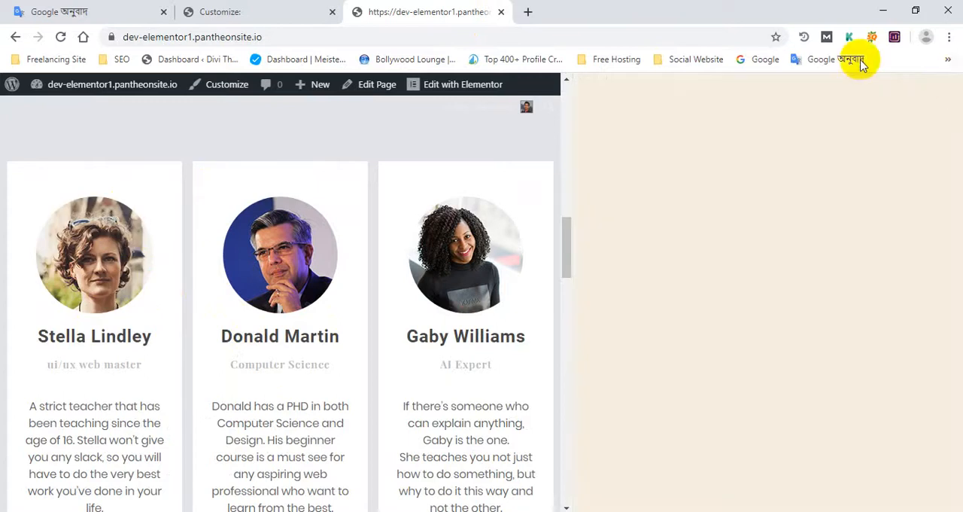
pyautogui.click(244, 11)
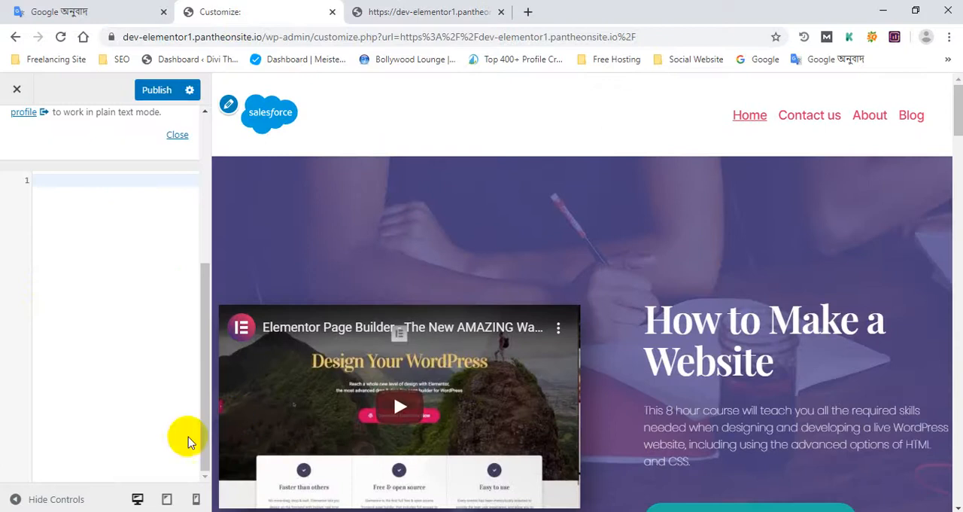
pyautogui.scroll(-4, 462, 199)
pyautogui.scroll(2, 597, 242)
pyautogui.scroll(4, 10, 256)
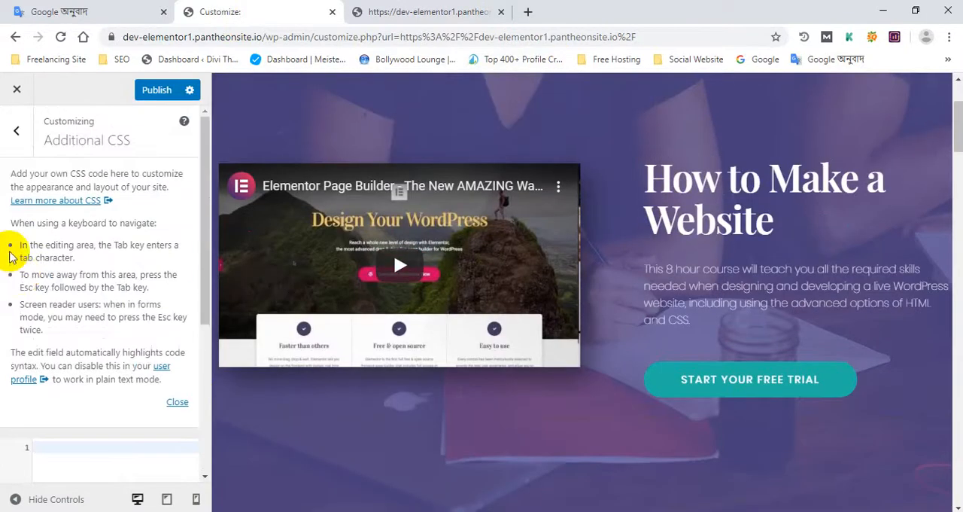
pyautogui.click(16, 131)
pyautogui.scroll(1, 47, 391)
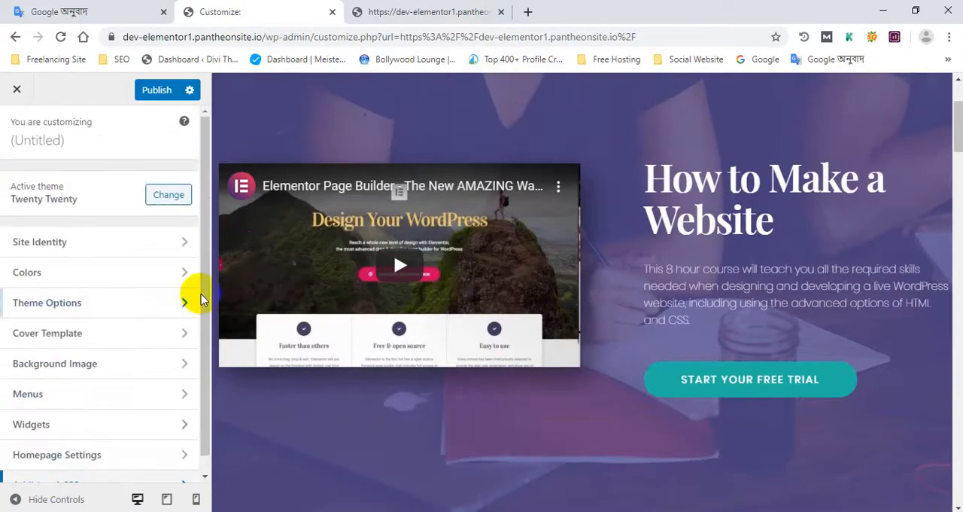
# - Check the home page preview down to its footer and publish the Customizer changes
pyautogui.scroll(2, 775, 257)
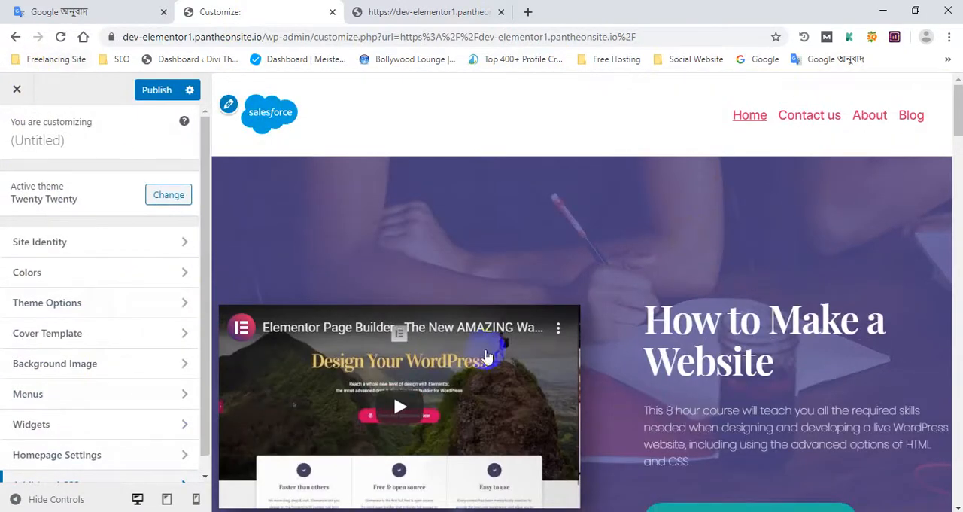
pyautogui.scroll(-5, 935, 201)
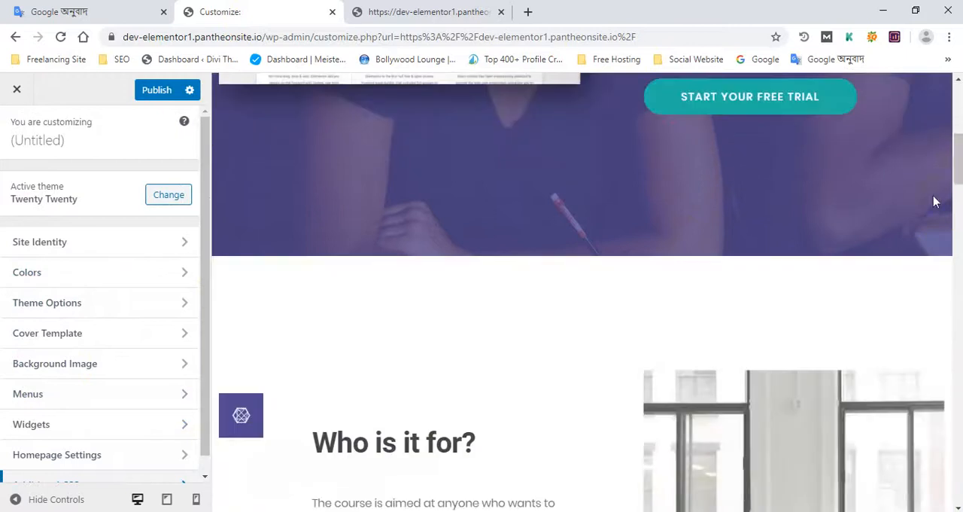
pyautogui.moveTo(958, 172); pyautogui.dragTo(956, 502)
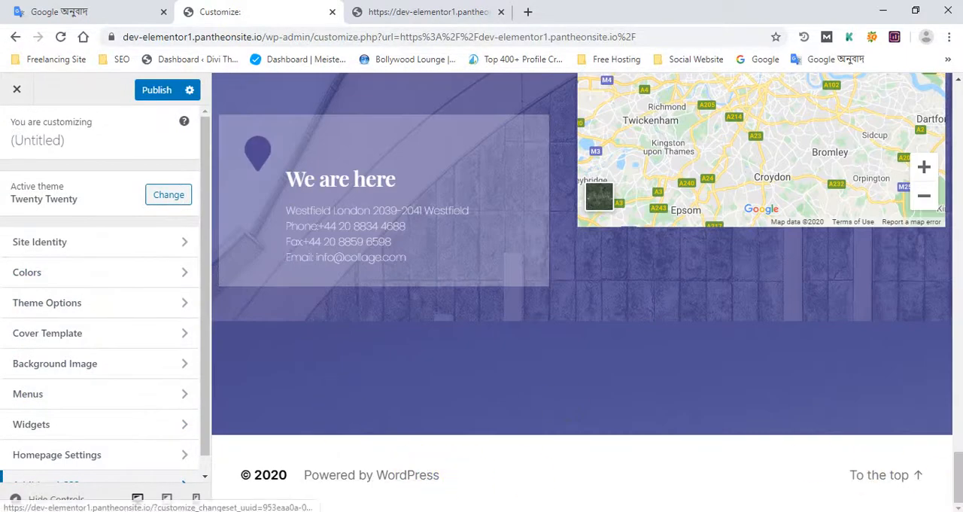
pyautogui.moveTo(958, 477); pyautogui.dragTo(958, 112)
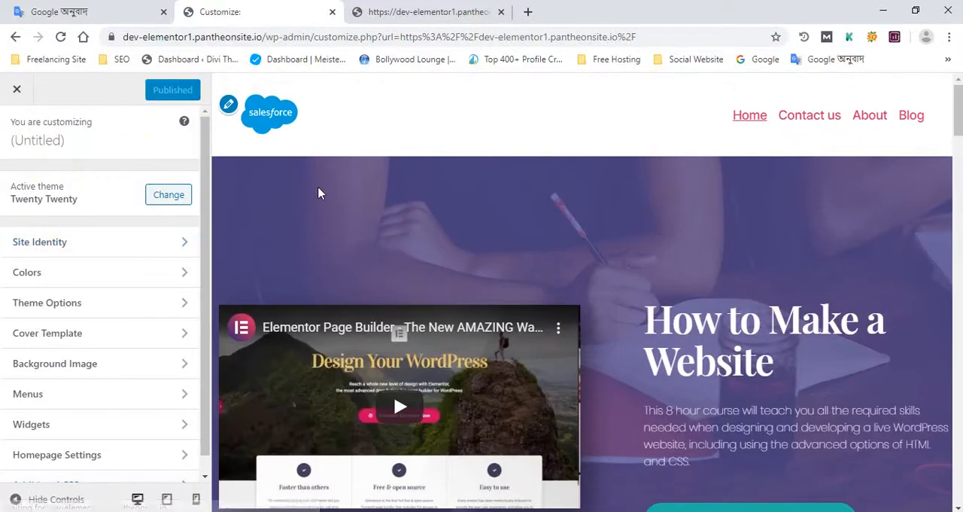
# - Look over the lower sections of the published home page in the preview and exit the Customizer
pyautogui.scroll(-15, 426, 329)
pyautogui.scroll(-9, 286, 335)
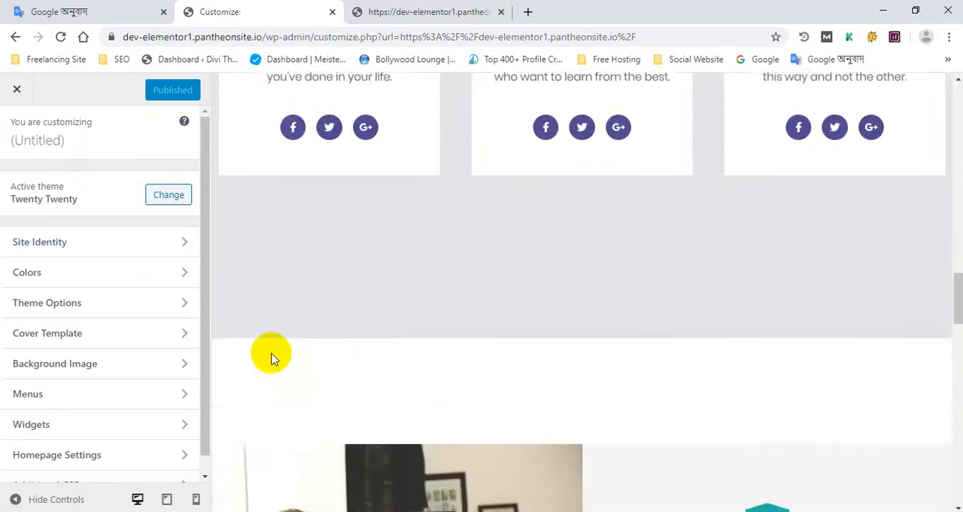
pyautogui.scroll(-1, 194, 419)
pyautogui.scroll(-4, 516, 462)
pyautogui.scroll(-10, 659, 475)
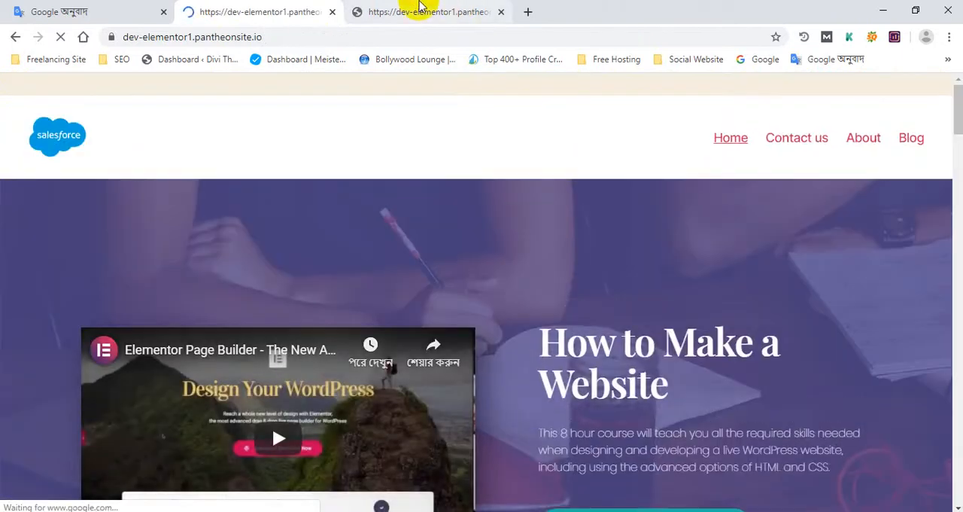
# - Go to the WordPress dashboard, open the Themes page and place its browser tab before the live home page's tab
pyautogui.click(421, 12)
pyautogui.moveTo(62, 87)
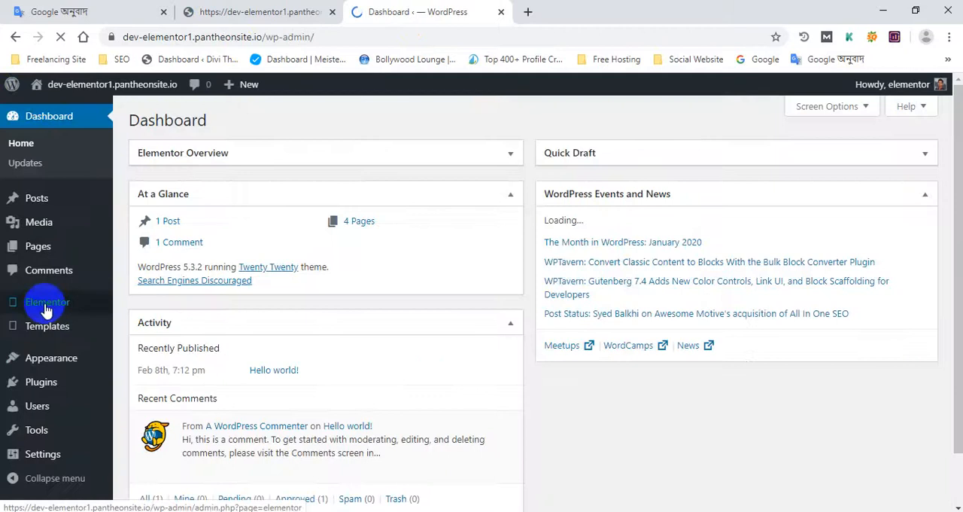
pyautogui.moveTo(75, 368)
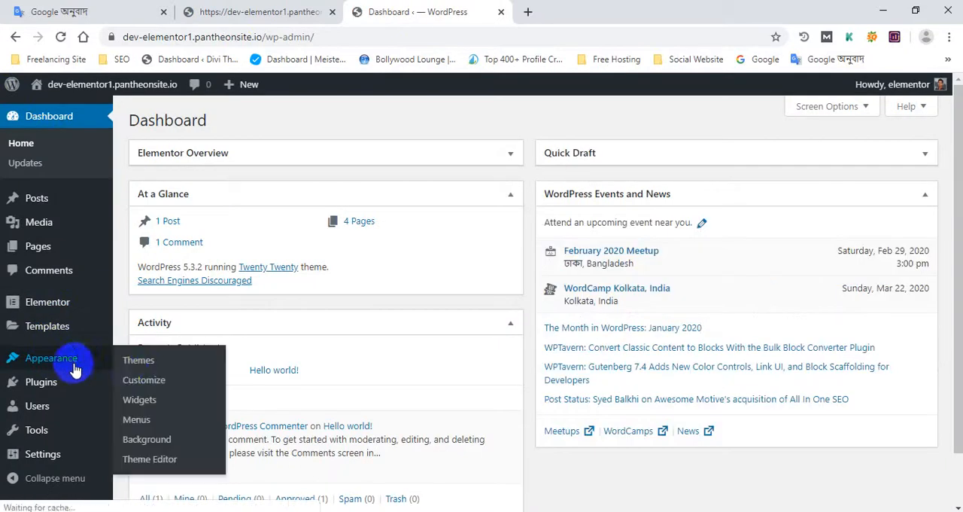
pyautogui.click(146, 364)
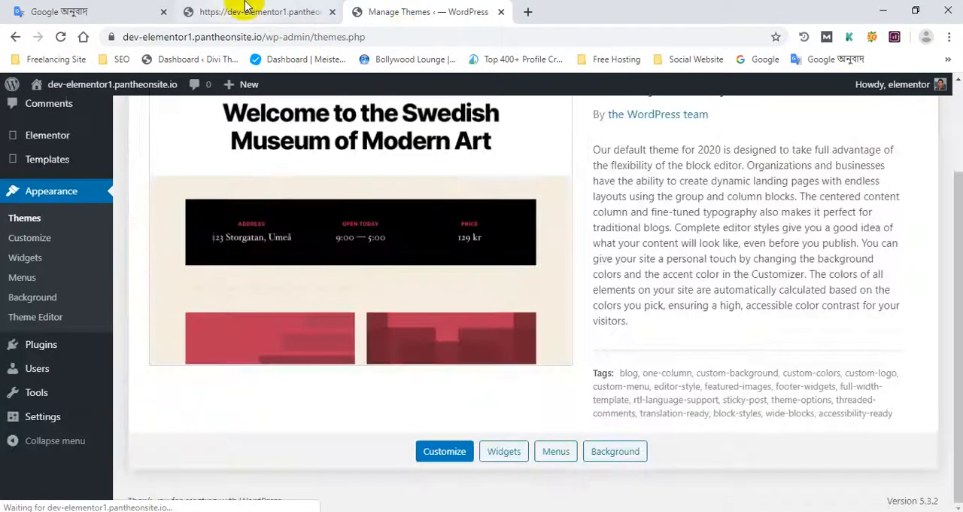
pyautogui.moveTo(257, 7); pyautogui.dragTo(462, 7)
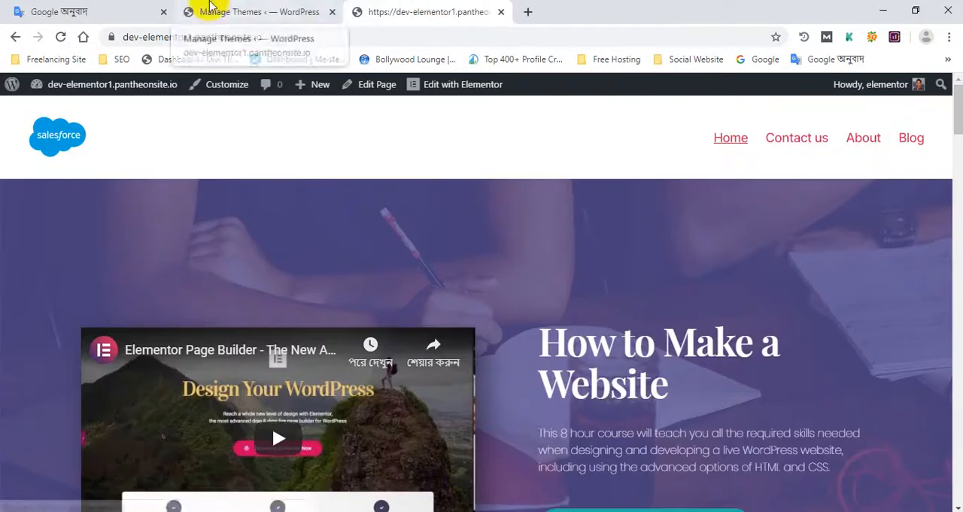
# - Examine the live home page under the Twenty Twenty theme from its header through Our Teaching Team to the footer
pyautogui.click(211, 9)
pyautogui.click(477, 11)
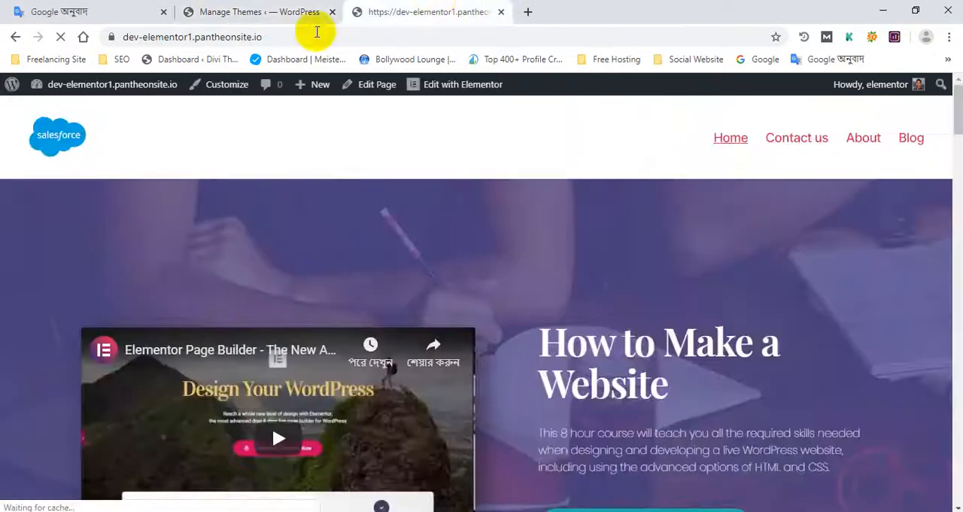
pyautogui.click(245, 11)
pyautogui.click(464, 12)
pyautogui.scroll(-2, 956, 180)
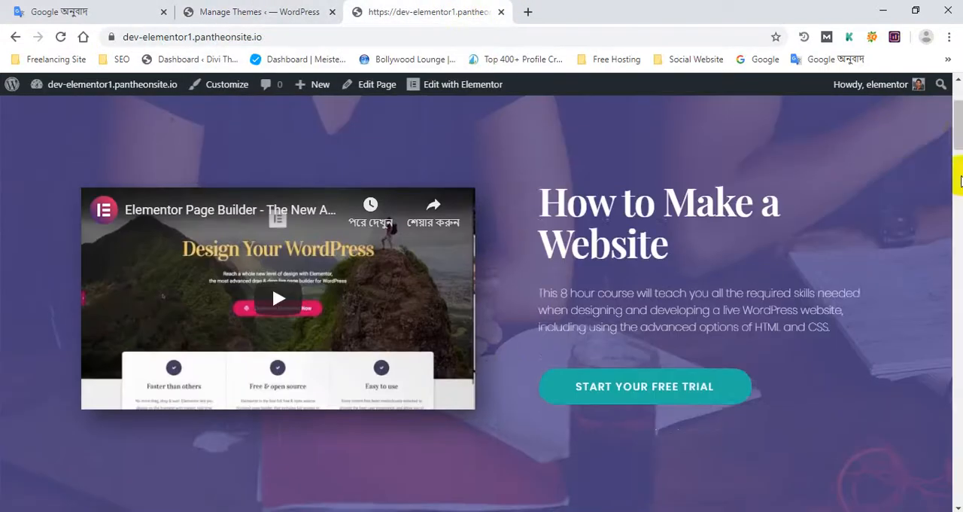
pyautogui.scroll(2, 956, 160)
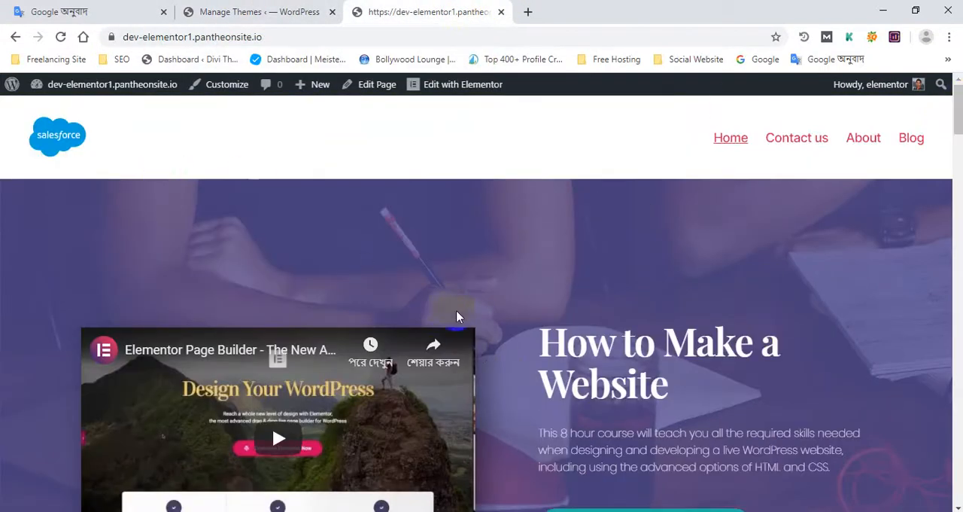
pyautogui.scroll(-15, 457, 316)
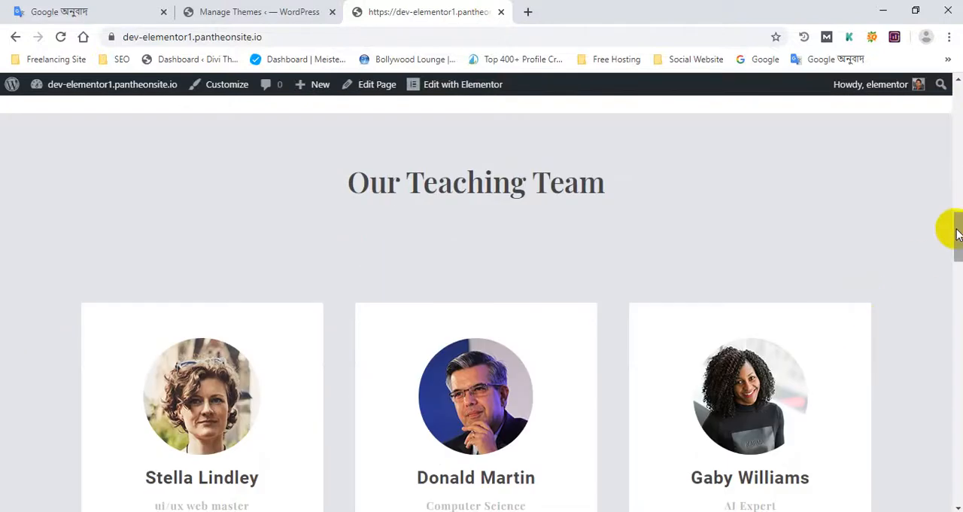
pyautogui.moveTo(958, 235); pyautogui.dragTo(957, 481)
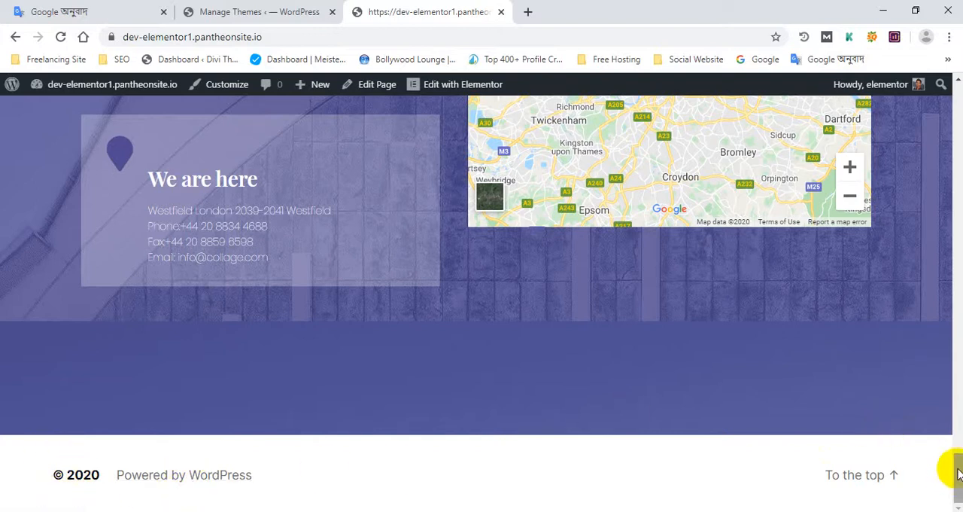
pyautogui.moveTo(958, 473); pyautogui.dragTo(957, 101)
# - Return to the Themes page and open Add Themes with the Featured themes
pyautogui.click(245, 9)
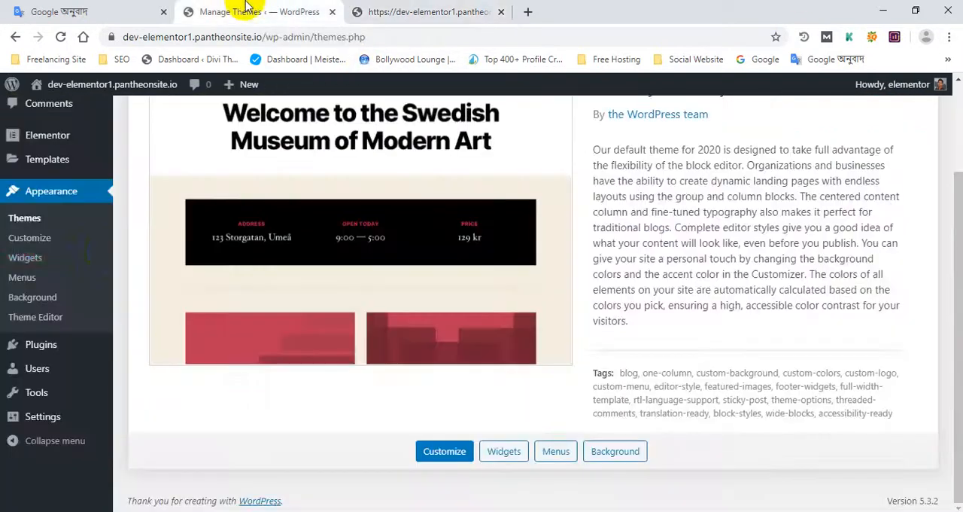
pyautogui.scroll(2, 122, 254)
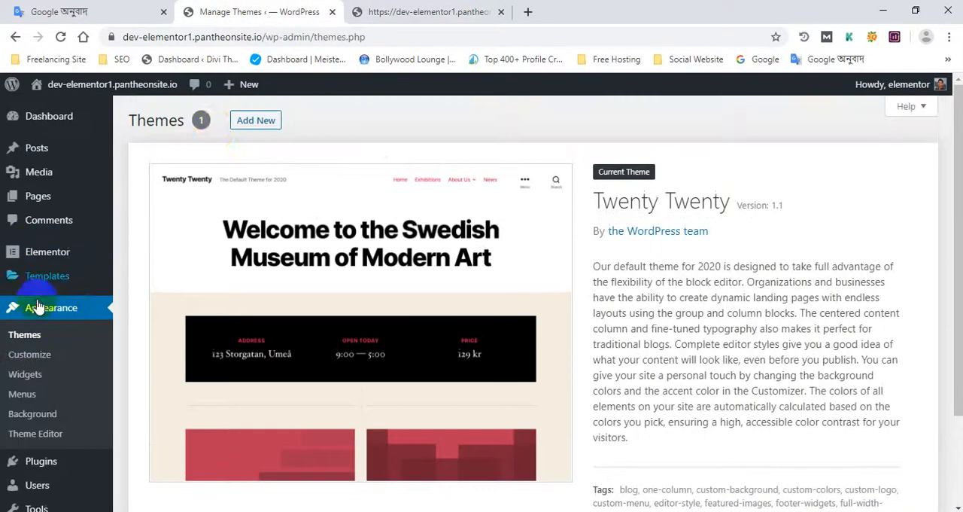
pyautogui.click(264, 127)
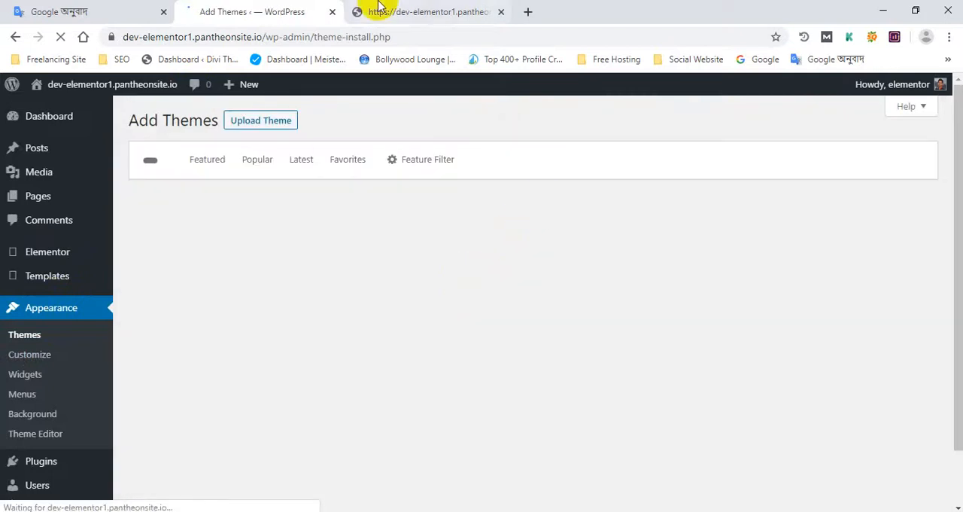
pyautogui.click(391, 11)
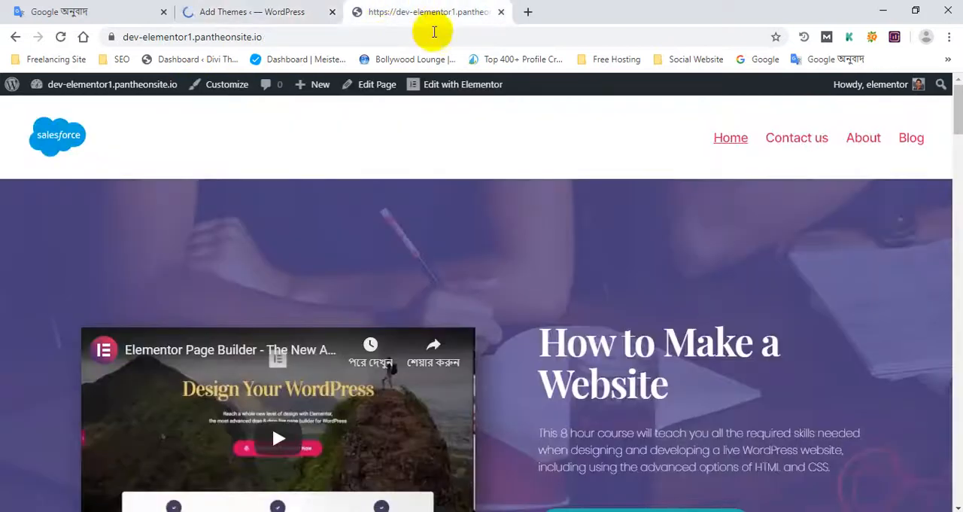
pyautogui.click(254, 9)
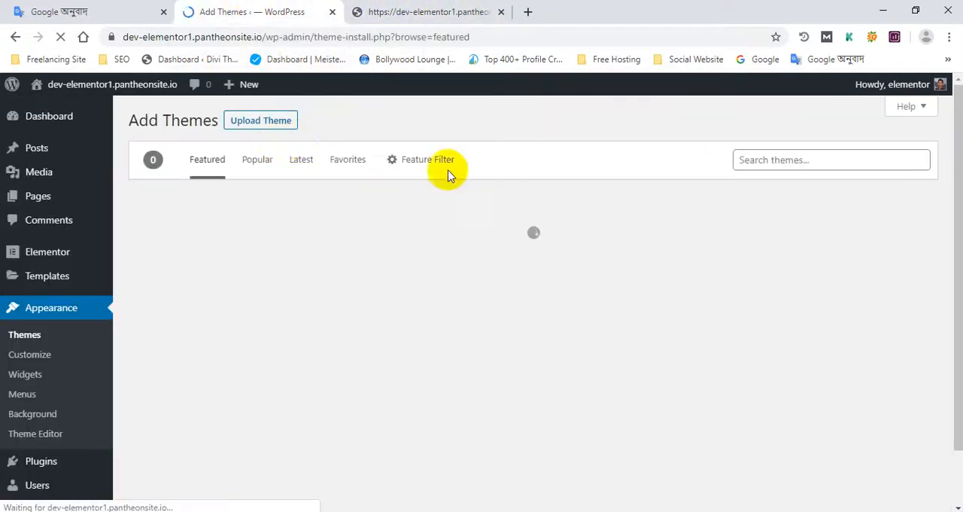
pyautogui.click(395, 9)
pyautogui.click(279, 9)
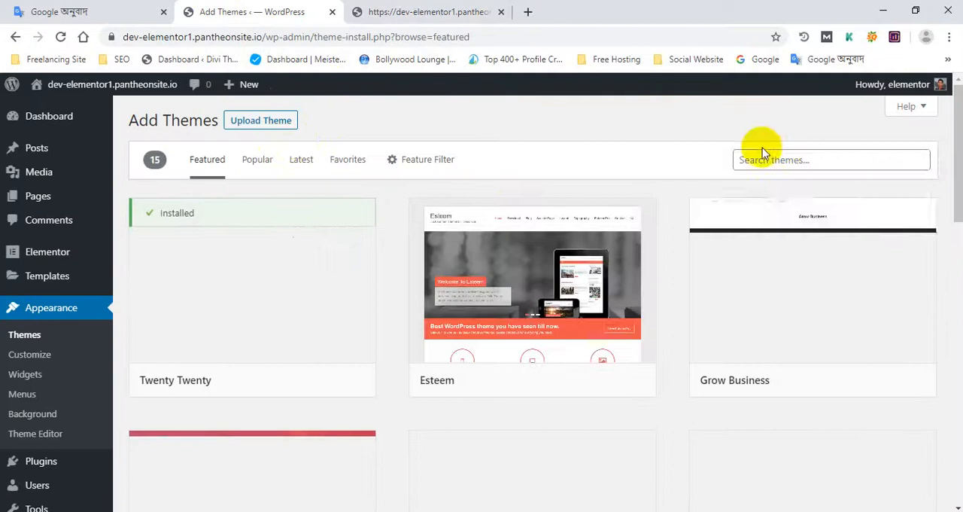
# - Search the theme directory for "elementor" and browse the matching themes
pyautogui.click(759, 156)
pyautogui.click(789, 217)
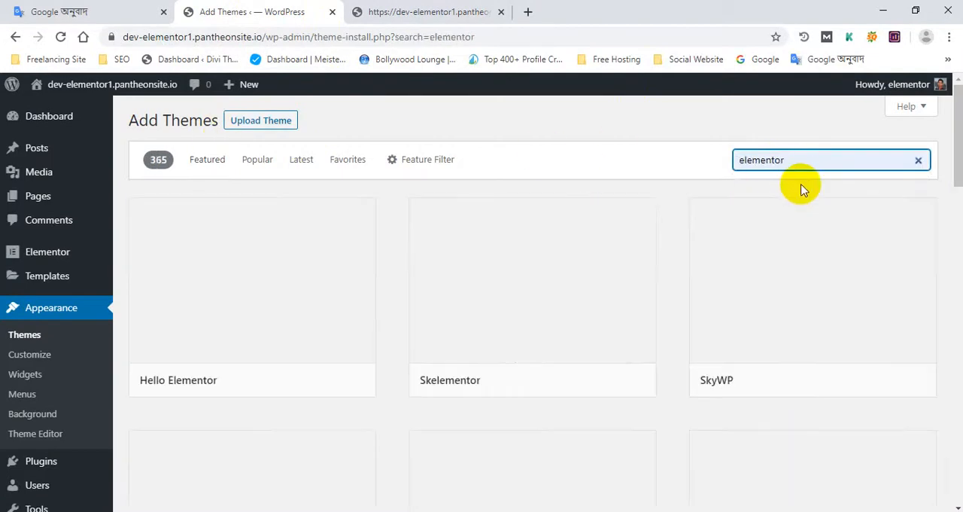
pyautogui.doubleClick(779, 159)
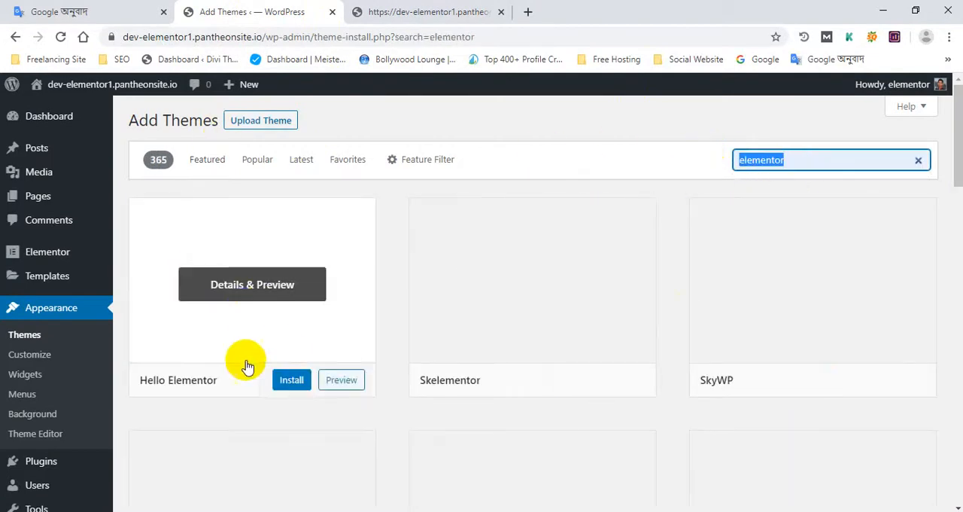
pyautogui.scroll(-5, 658, 378)
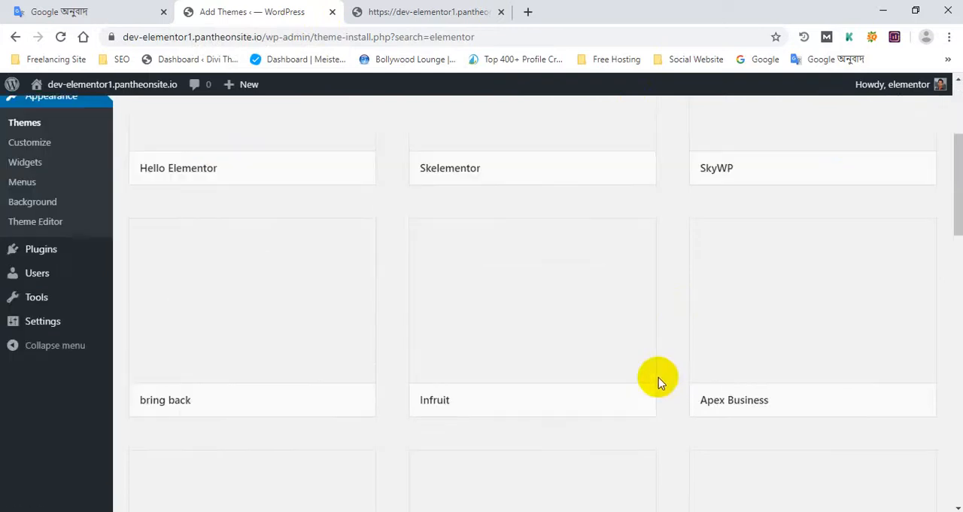
pyautogui.scroll(5, 656, 377)
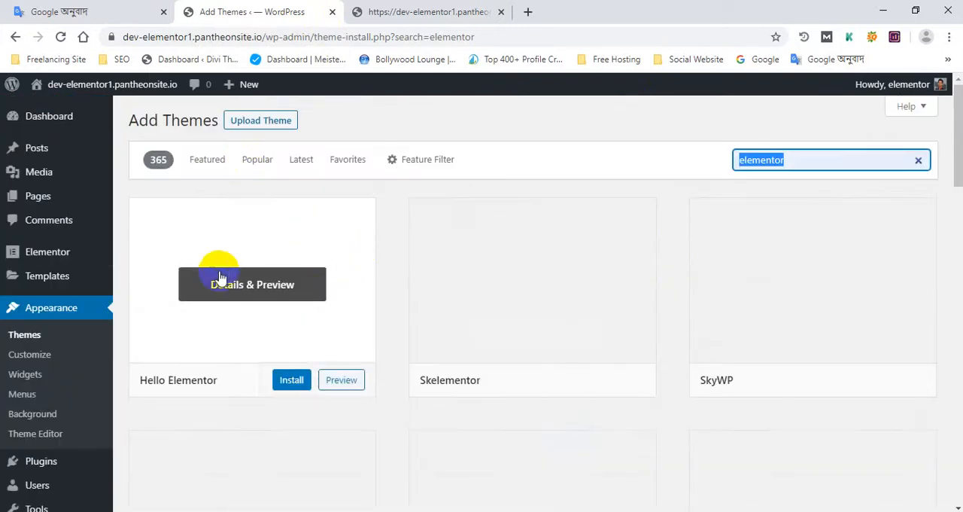
pyautogui.scroll(-12, 827, 296)
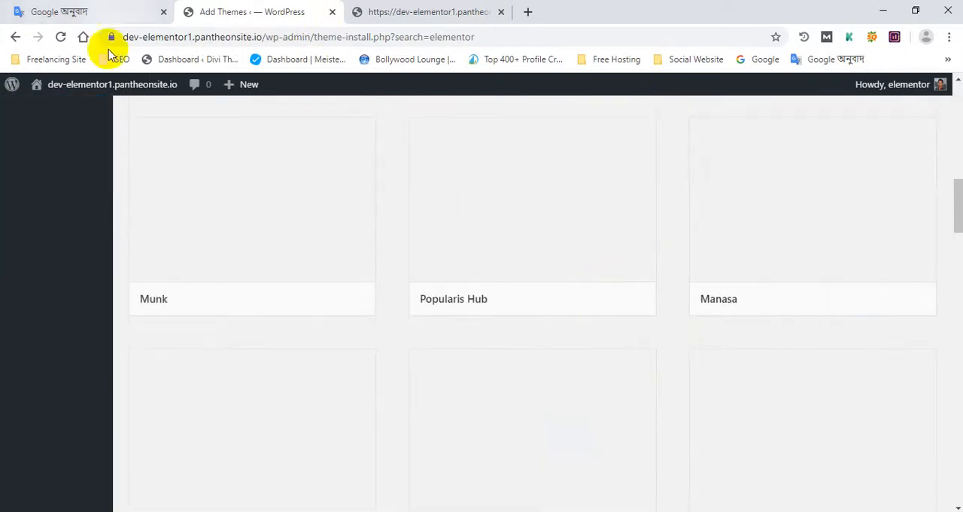
# - From the "elementor" theme search, install and activate the SkyWP theme
pyautogui.scroll(12, 312, 132)
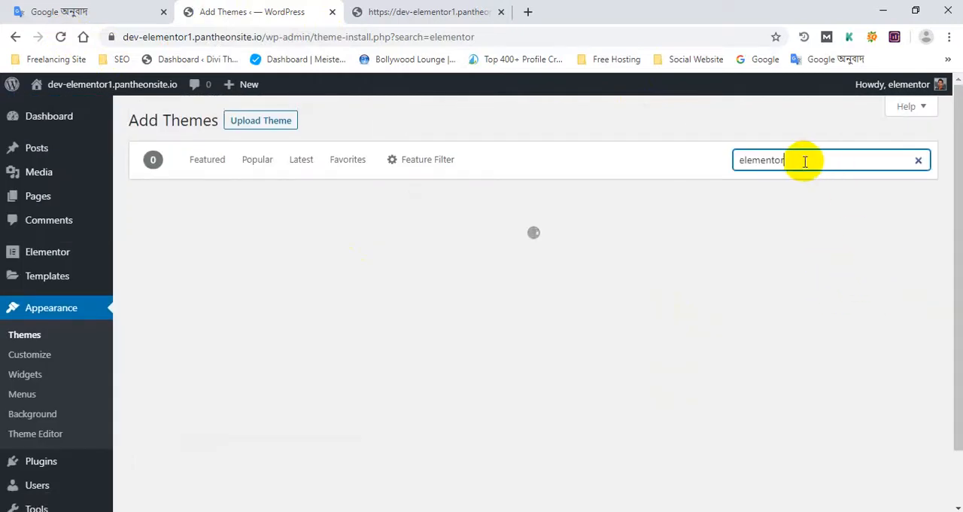
pyautogui.click(830, 298)
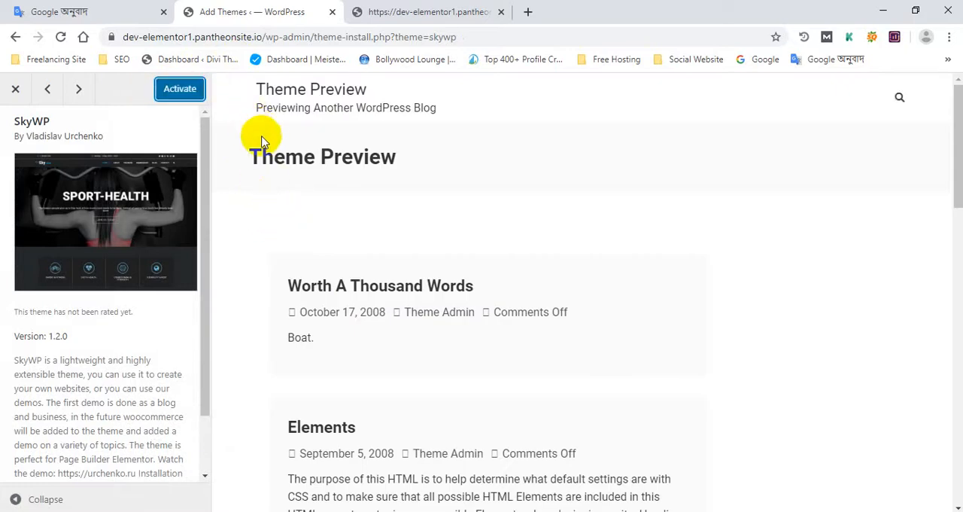
pyautogui.click(193, 93)
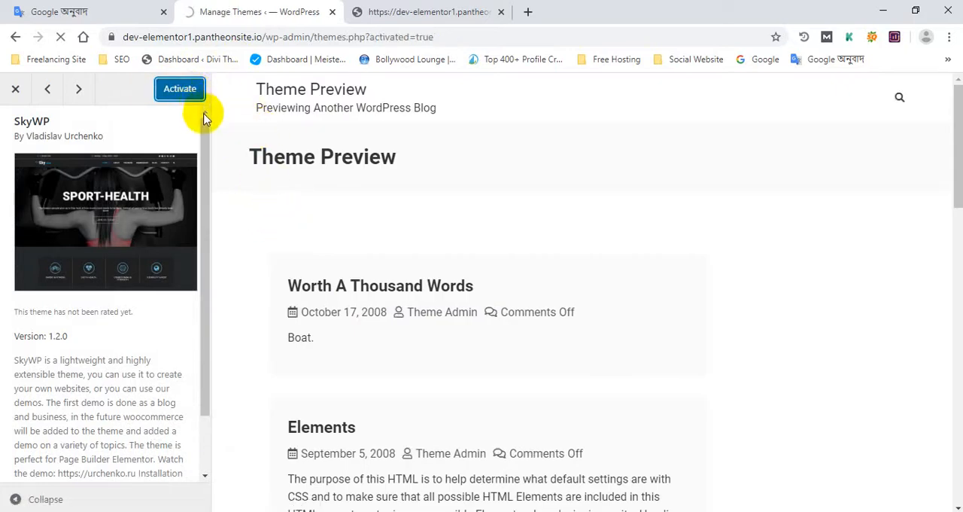
# - View the live home page under the SkyWP theme from its header down to the footer
pyautogui.click(368, 12)
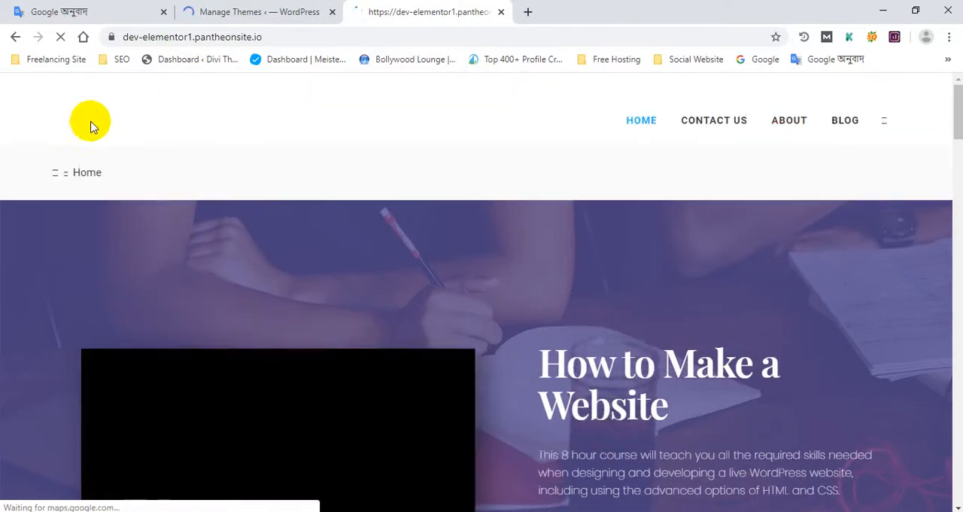
pyautogui.scroll(-3, 366, 281)
pyautogui.scroll(-15, 366, 281)
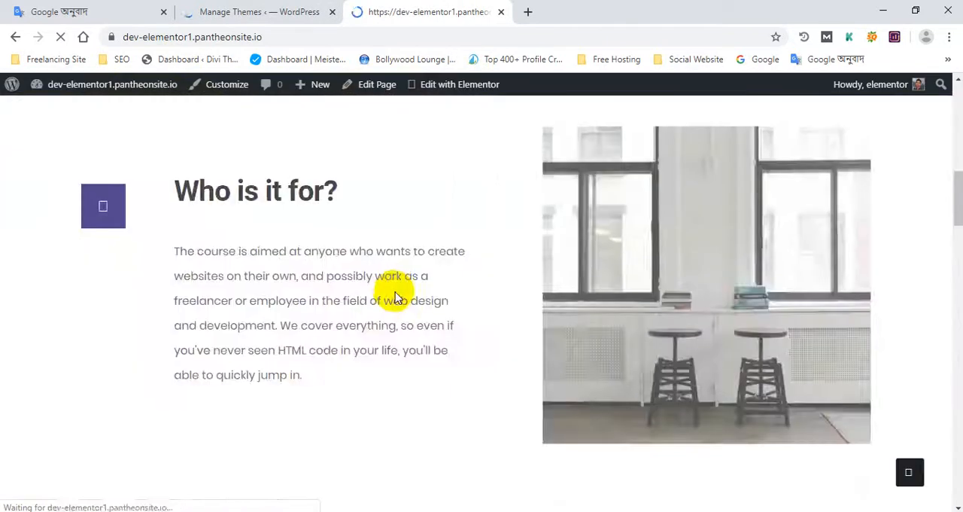
pyautogui.scroll(-15, 477, 336)
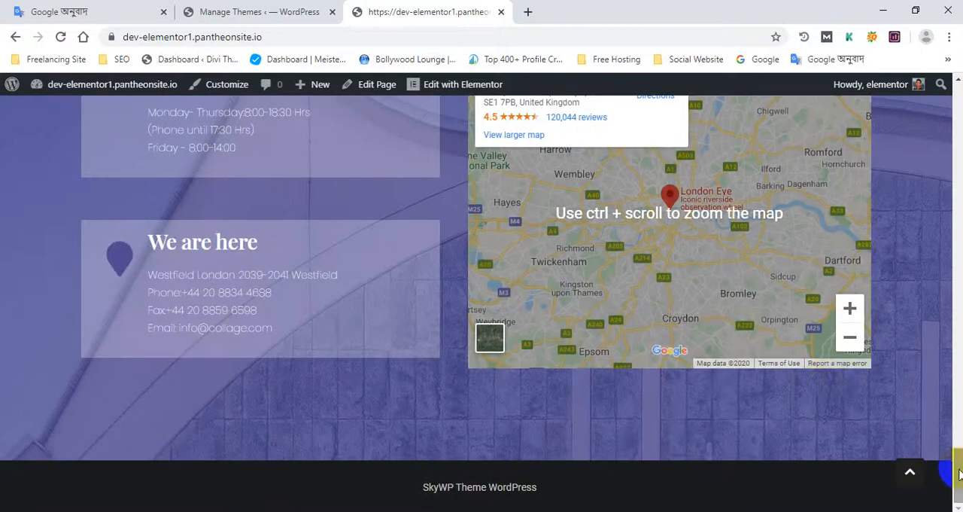
# - Return to the Themes page and bulk-install the recommended plugins Contact Form 7 and One Click Demo Import
pyautogui.scroll(20, 542, 173)
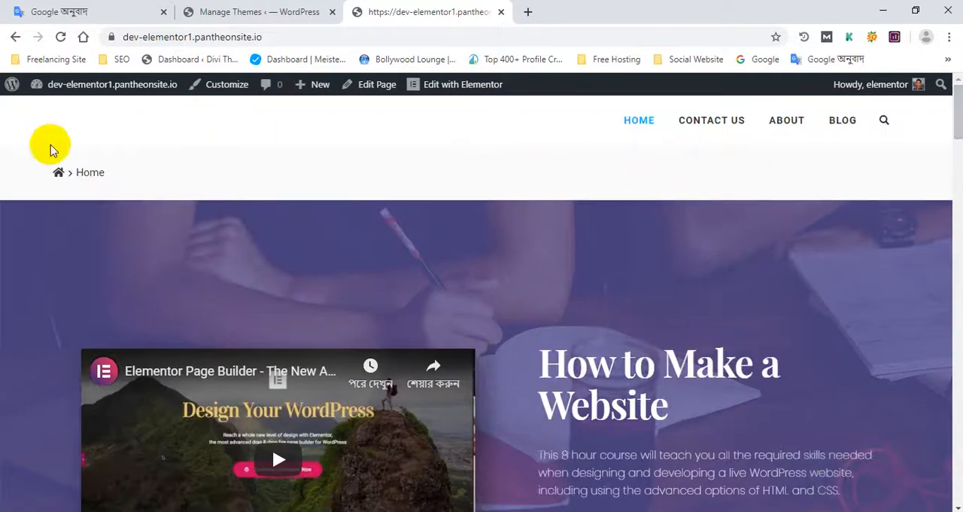
pyautogui.click(208, 10)
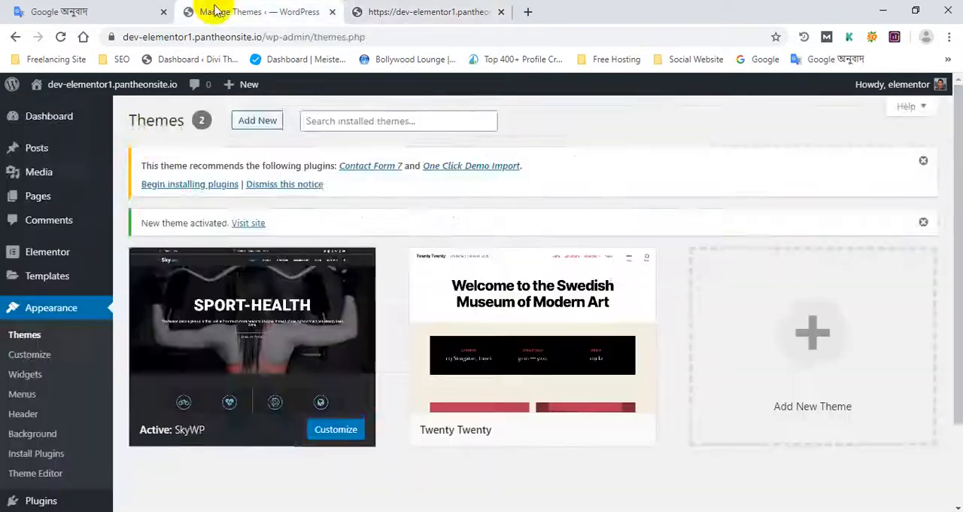
pyautogui.scroll(-1, 143, 273)
pyautogui.scroll(1, 365, 267)
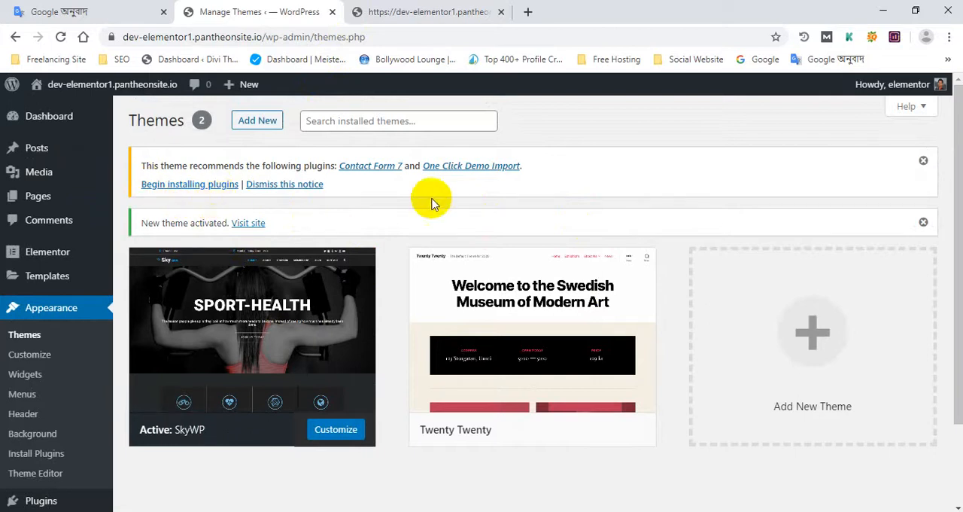
pyautogui.click(176, 188)
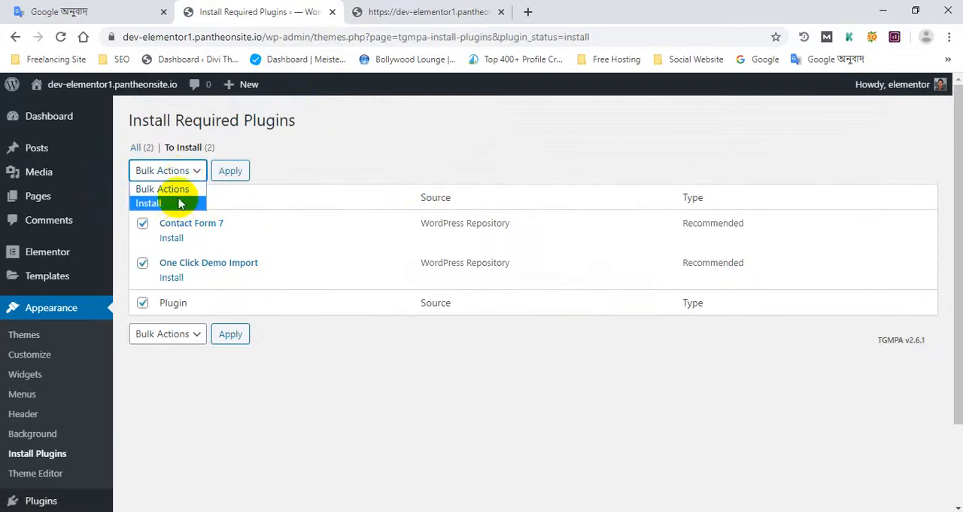
pyautogui.click(181, 203)
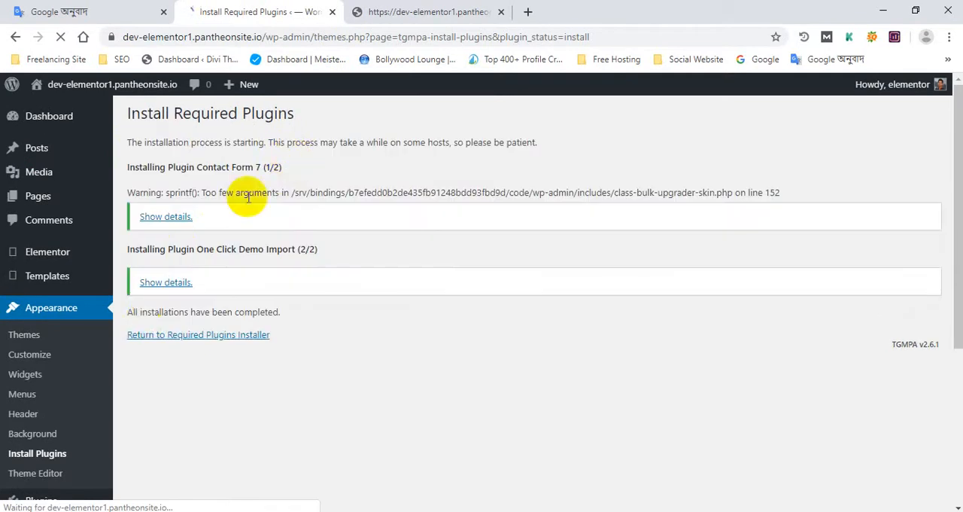
# - Return to the required plugins installer and bulk-activate Contact Form 7 and One Click Demo Import
pyautogui.click(178, 338)
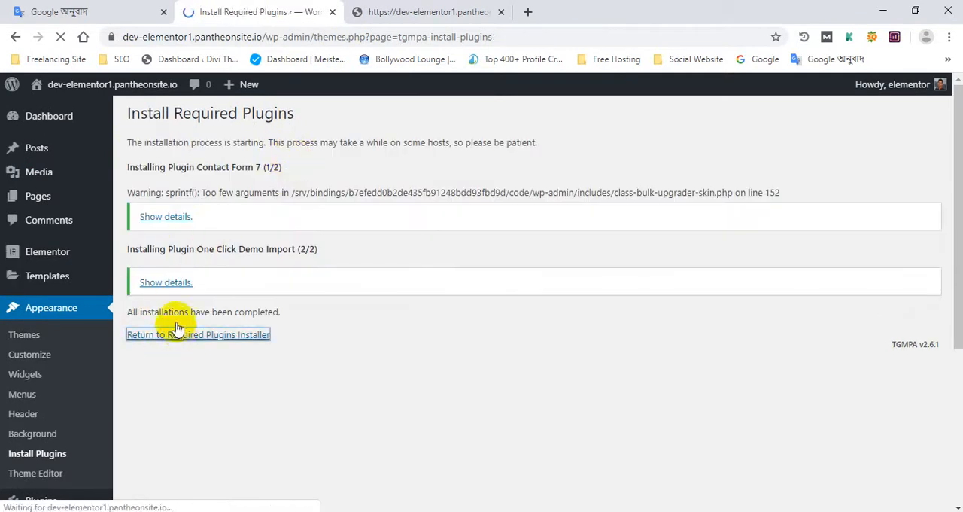
pyautogui.click(142, 200)
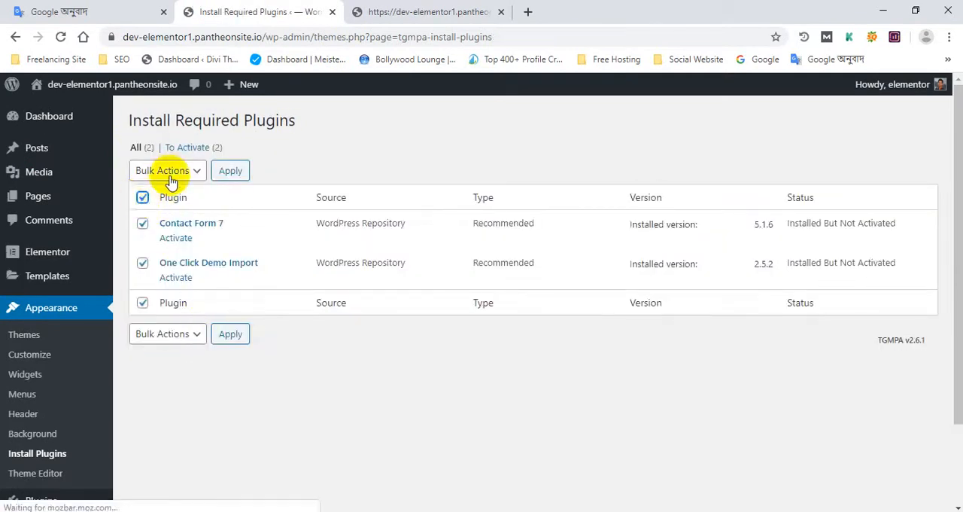
pyautogui.click(188, 167)
pyautogui.click(155, 229)
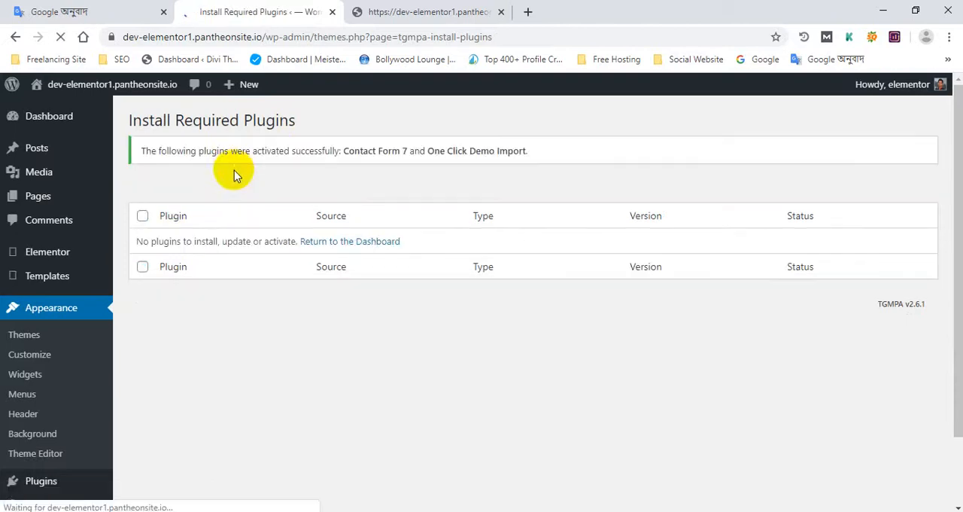
# - Reload the live home page and go from the required plugins installer back to the WordPress Dashboard
pyautogui.click(436, 9)
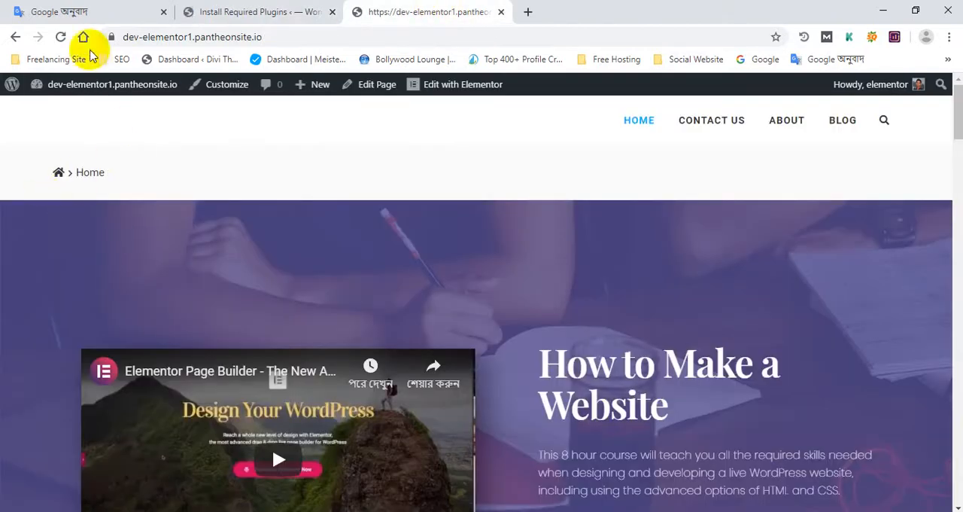
pyautogui.click(61, 37)
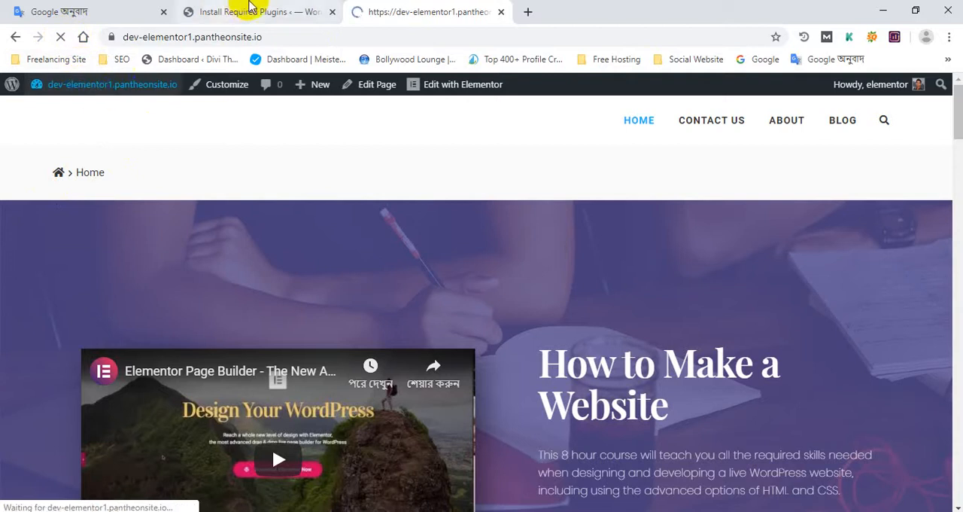
pyautogui.click(245, 10)
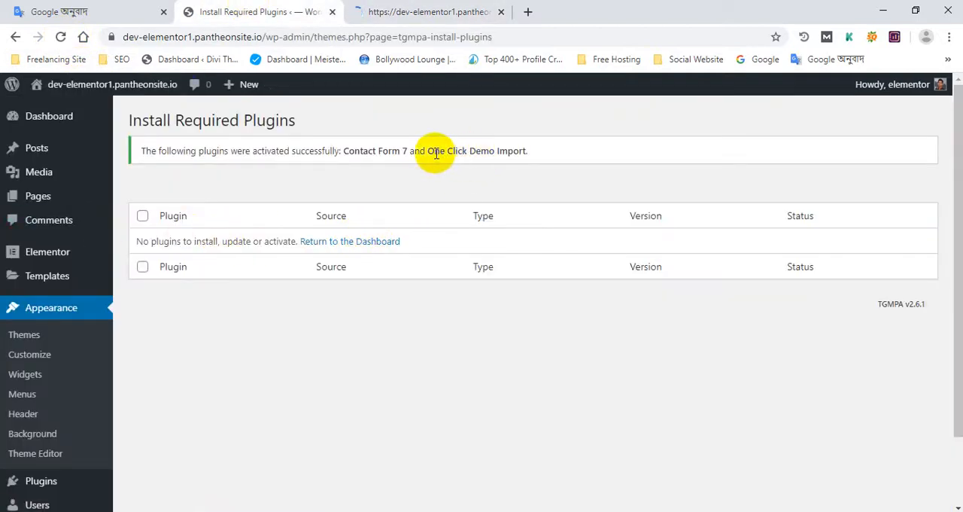
pyautogui.click(346, 240)
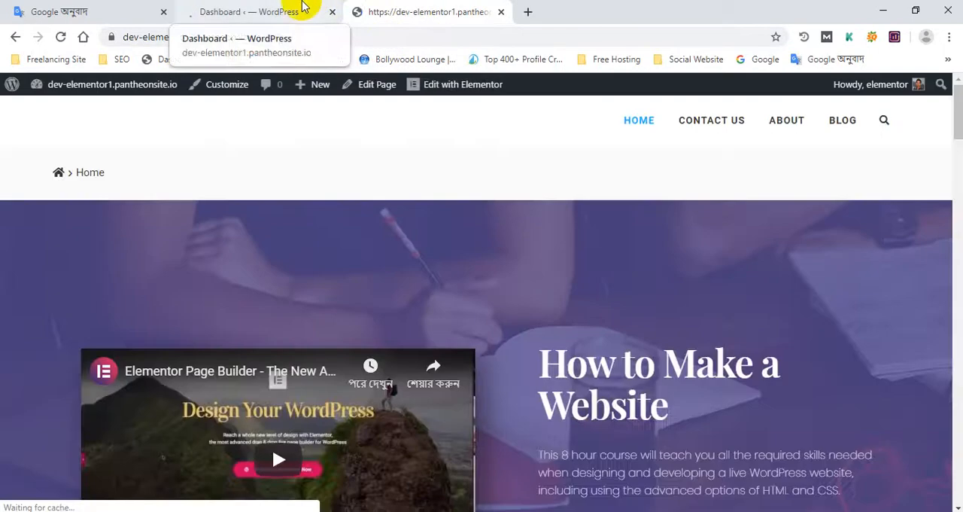
pyautogui.click(301, 7)
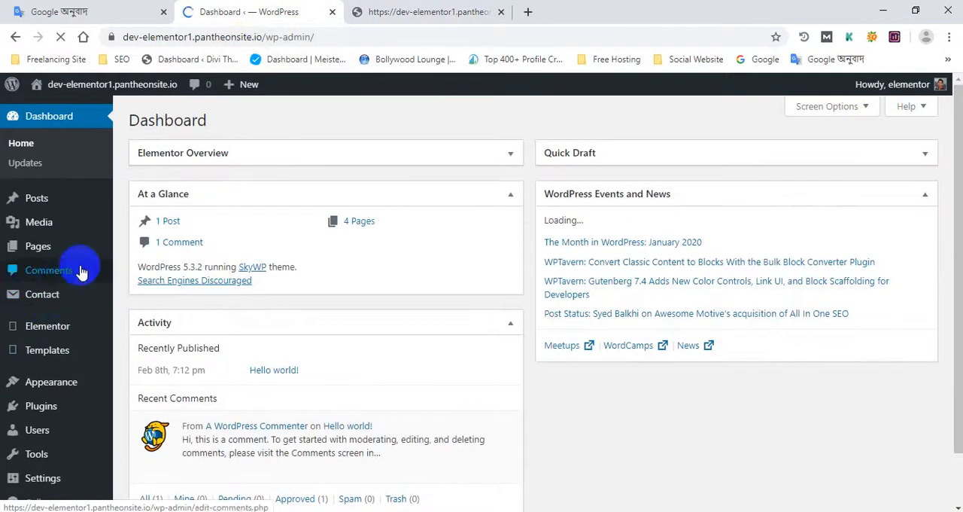
# - Open the SkyWP Import Demo page and review its import notices and manual demo file upload options
pyautogui.scroll(-1, 129, 369)
pyautogui.scroll(1, 109, 387)
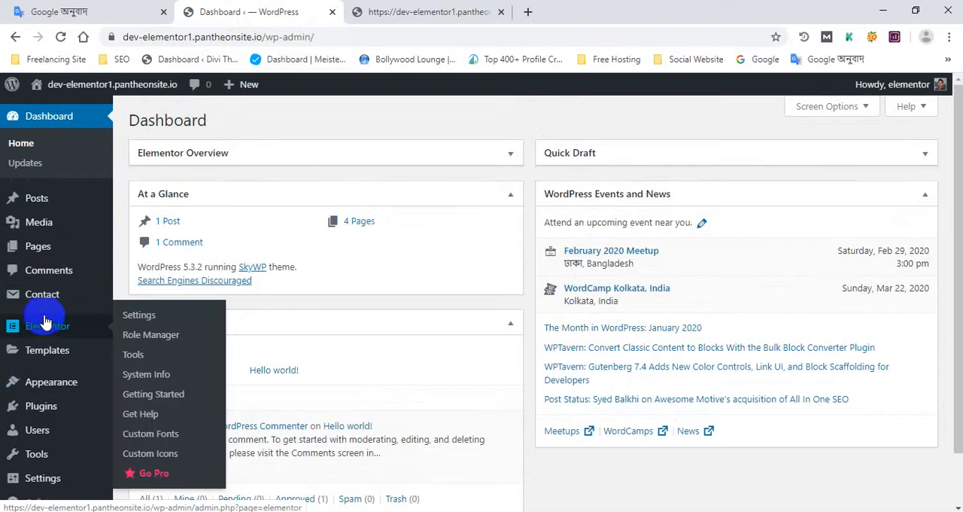
pyautogui.scroll(-1, 23, 384)
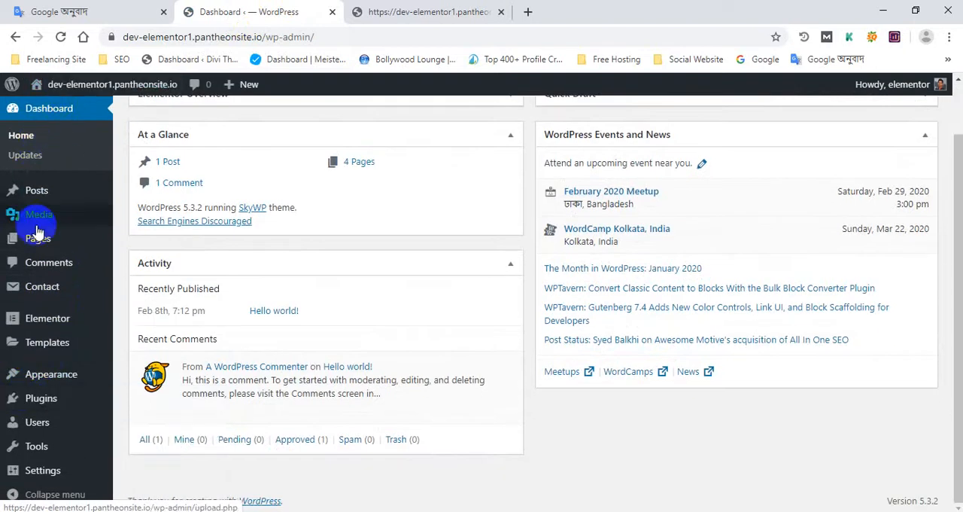
pyautogui.moveTo(66, 383)
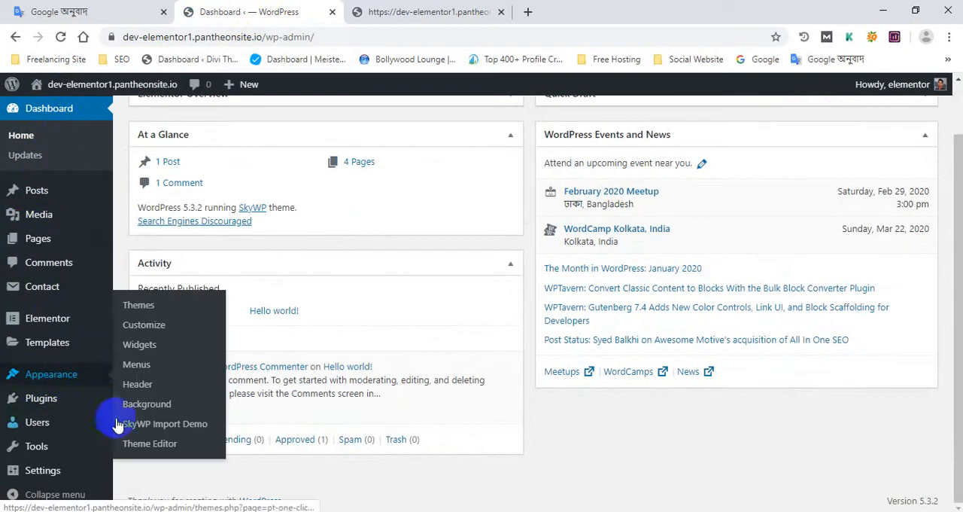
pyautogui.click(179, 425)
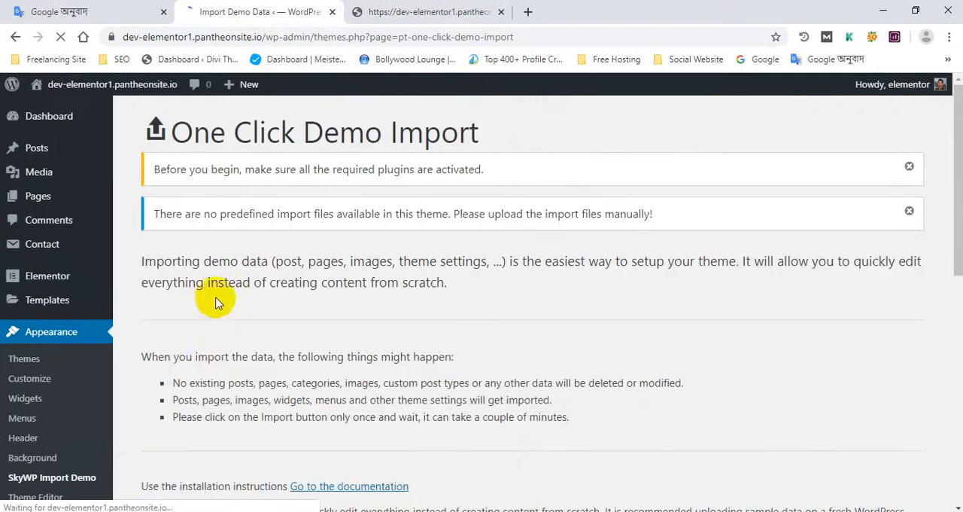
pyautogui.scroll(-6, 215, 302)
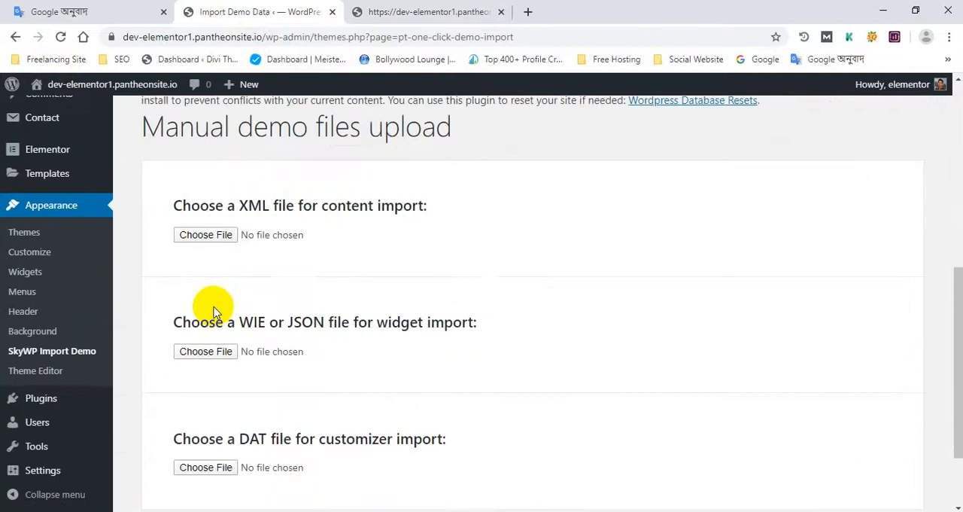
pyautogui.scroll(-1, 214, 311)
pyautogui.scroll(8, 212, 308)
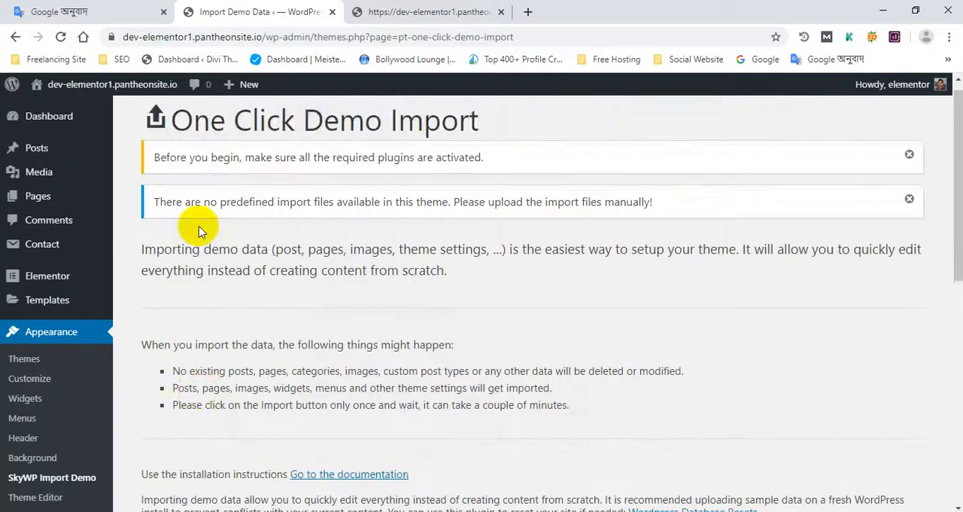
# - Switch to the live home page and reload it to check its appearance
pyautogui.click(397, 12)
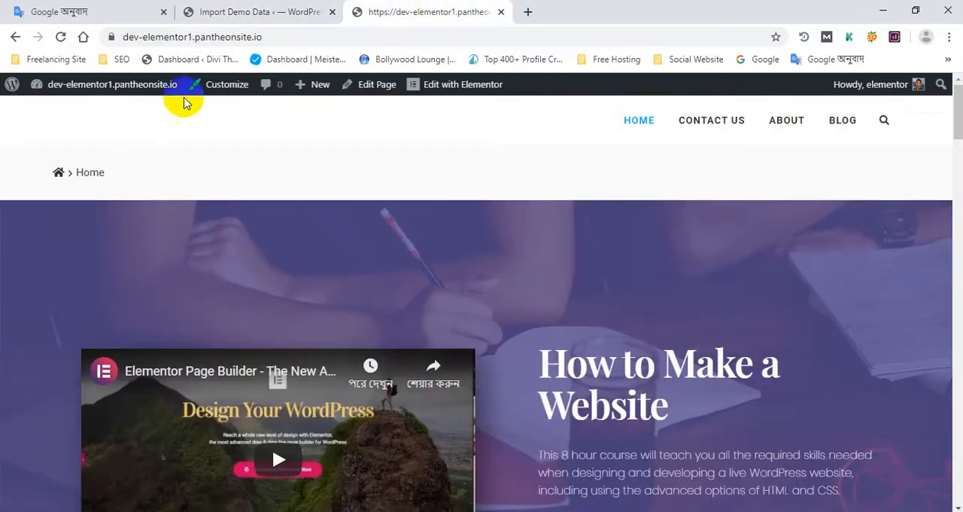
pyautogui.click(61, 39)
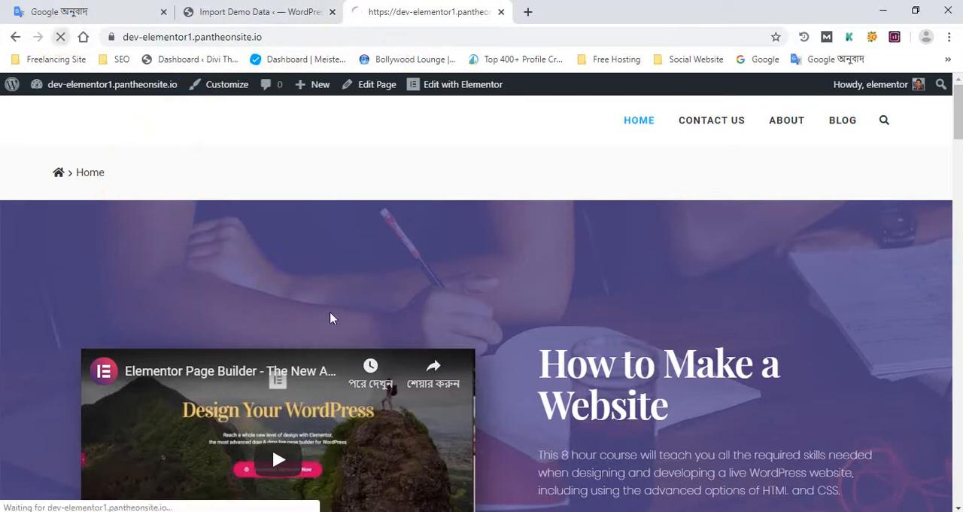
pyautogui.scroll(-5, 333, 379)
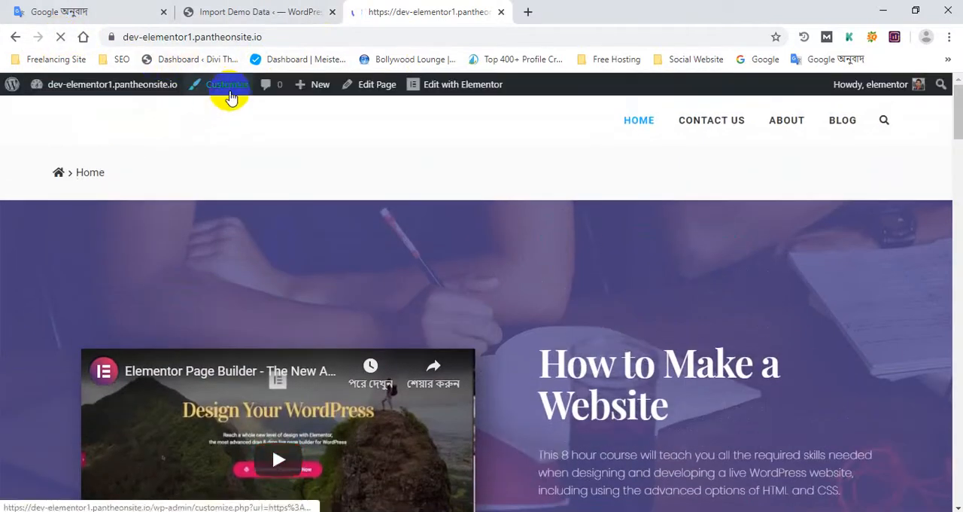
# - Open the home page in the Customizer and look through the SkyWP theme's customization sections
pyautogui.click(235, 89)
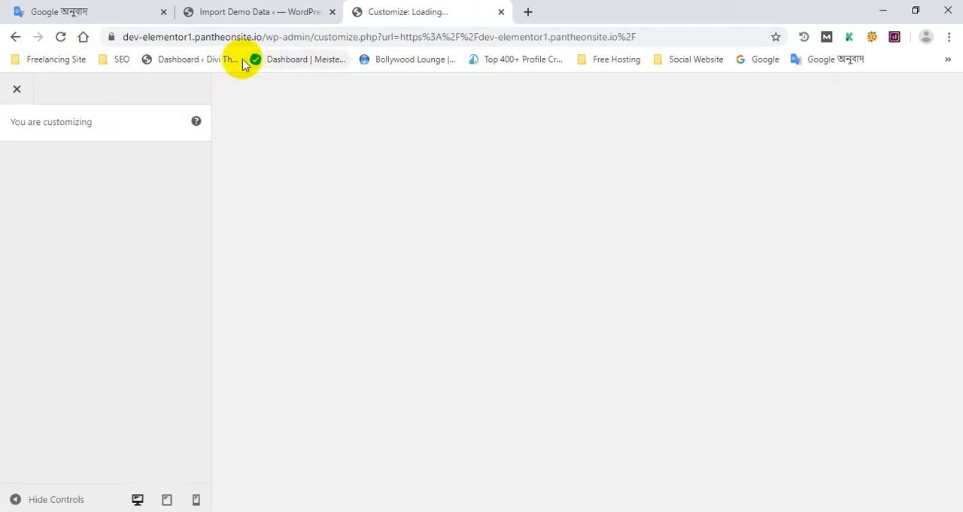
pyautogui.click(263, 11)
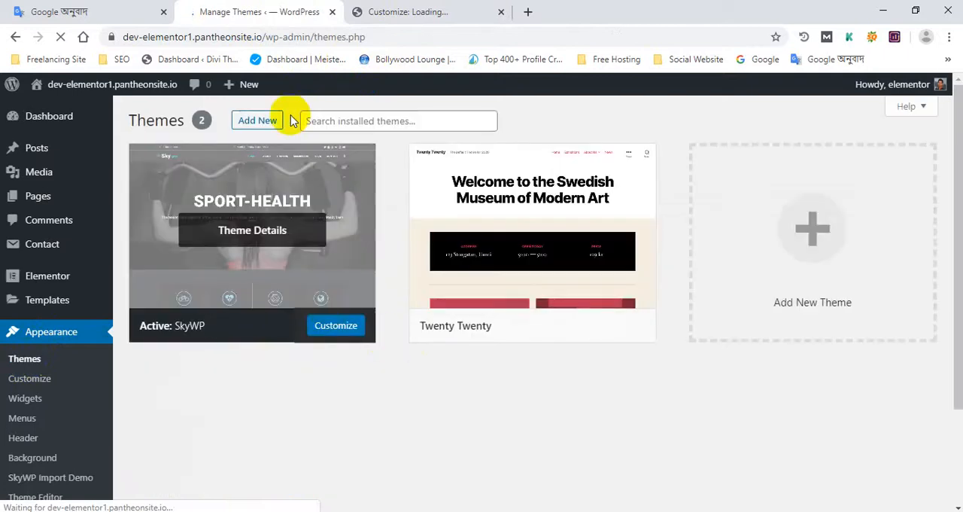
pyautogui.click(430, 10)
pyautogui.scroll(-4, 406, 256)
pyautogui.scroll(4, 423, 267)
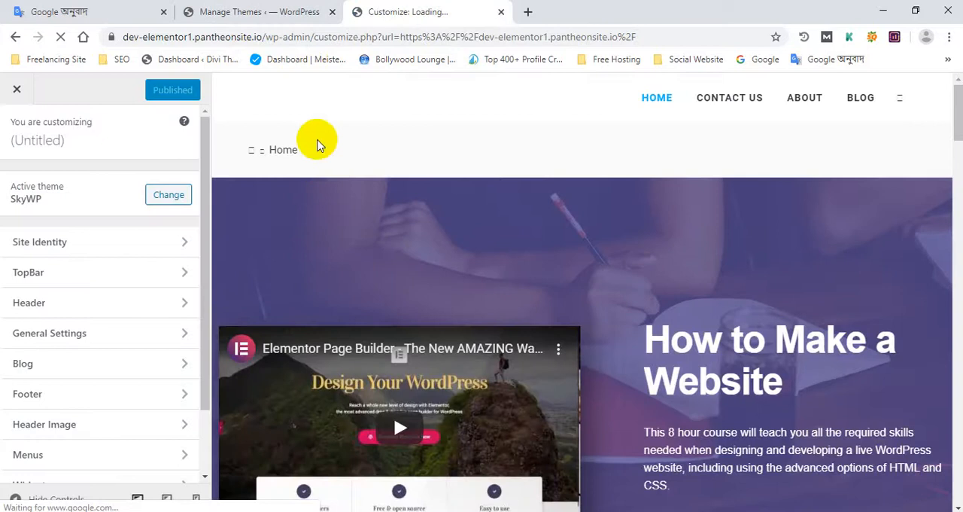
pyautogui.scroll(-2, 34, 305)
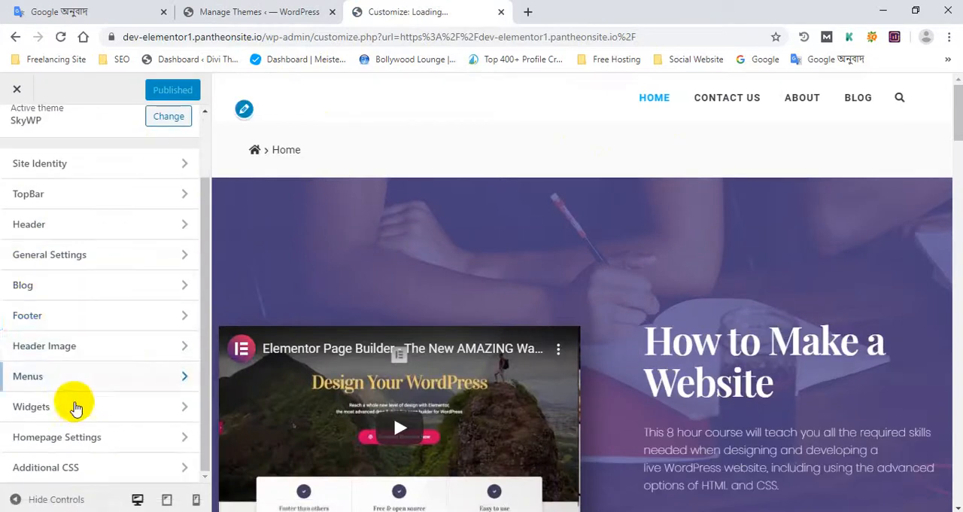
pyautogui.scroll(2, 58, 361)
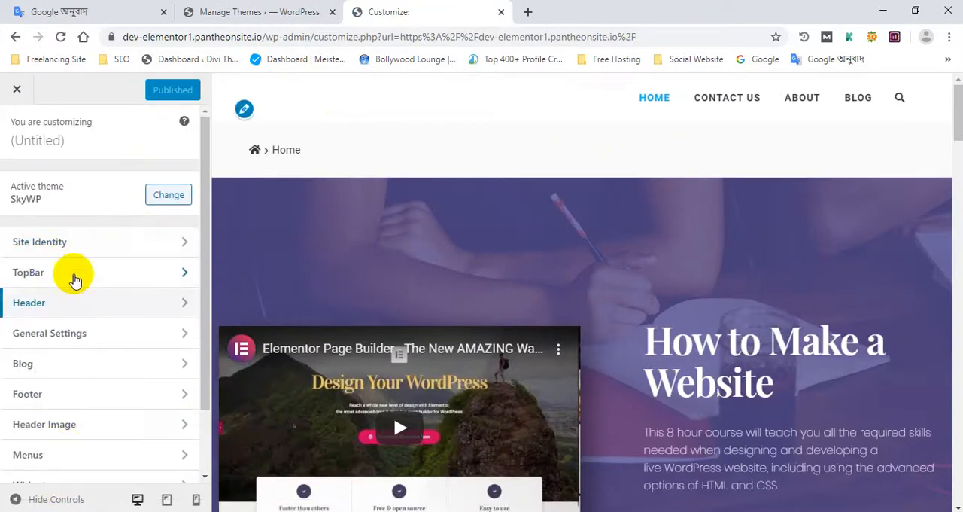
# - In Site Identity, choose the Salesforce image from the Media Library as the logo and crop it to include the whole image
pyautogui.click(79, 245)
pyautogui.scroll(-1, 90, 316)
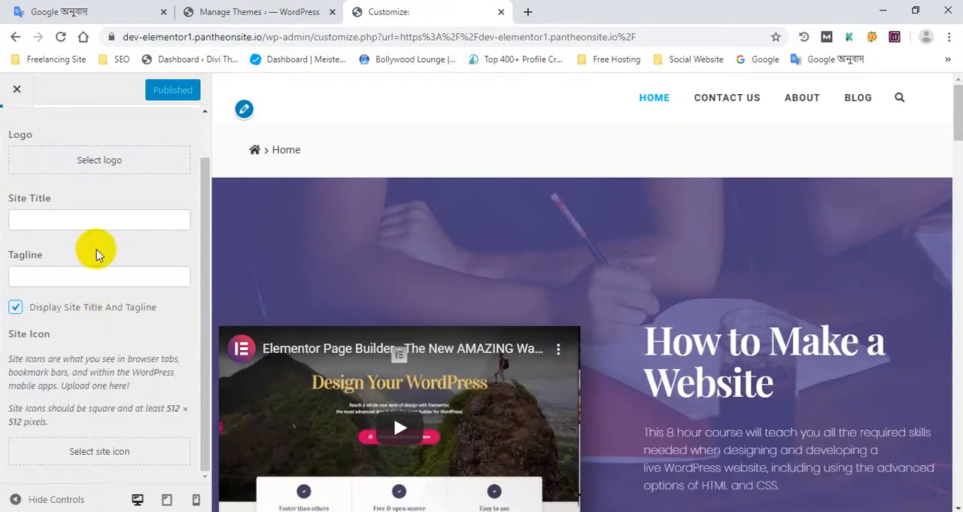
pyautogui.click(112, 167)
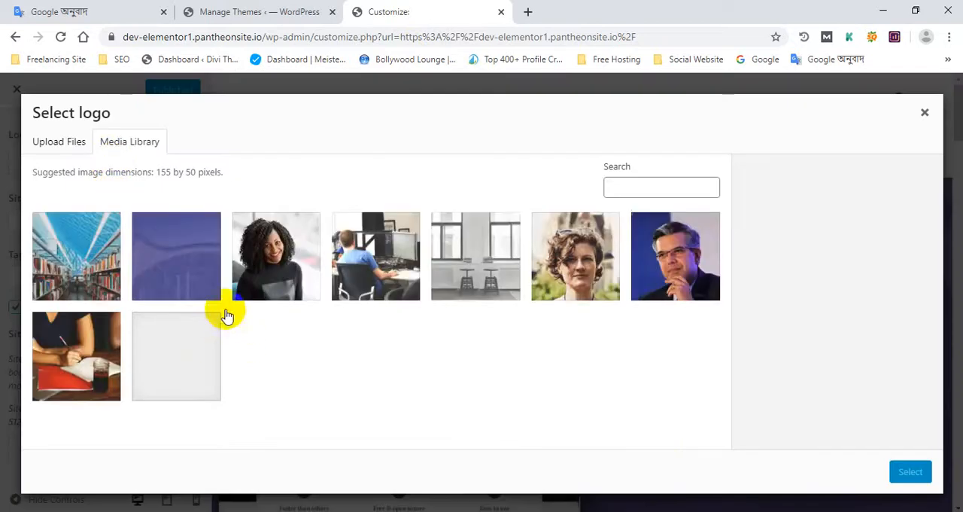
pyautogui.click(169, 354)
pyautogui.click(912, 471)
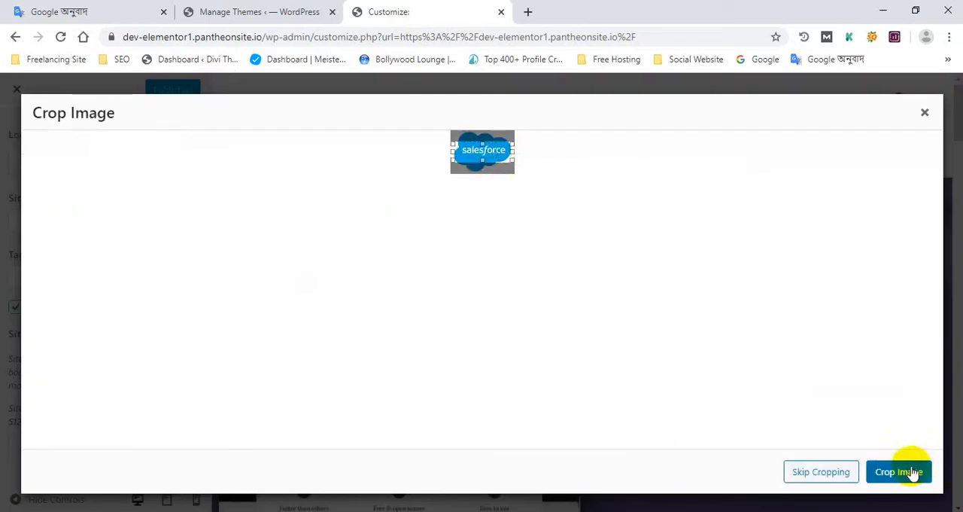
pyautogui.moveTo(487, 160); pyautogui.dragTo(490, 194)
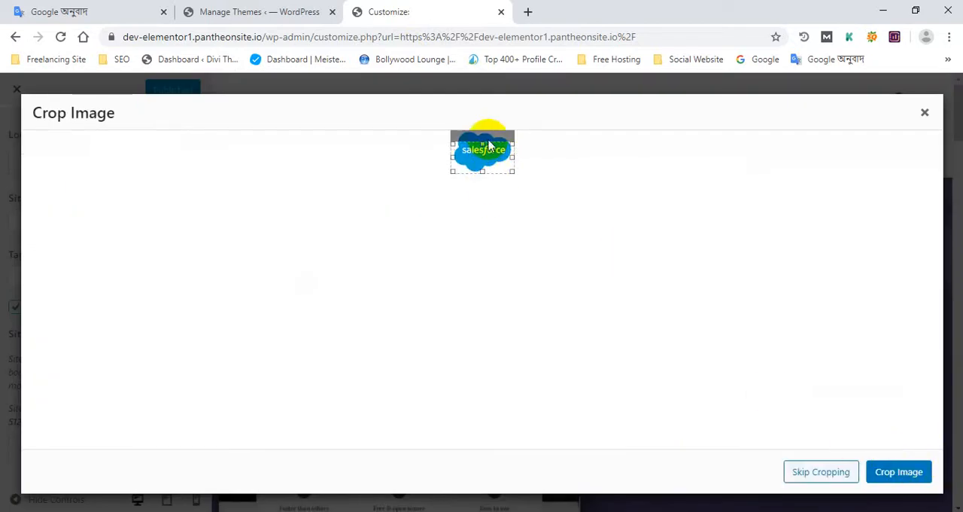
pyautogui.moveTo(484, 139); pyautogui.dragTo(484, 132)
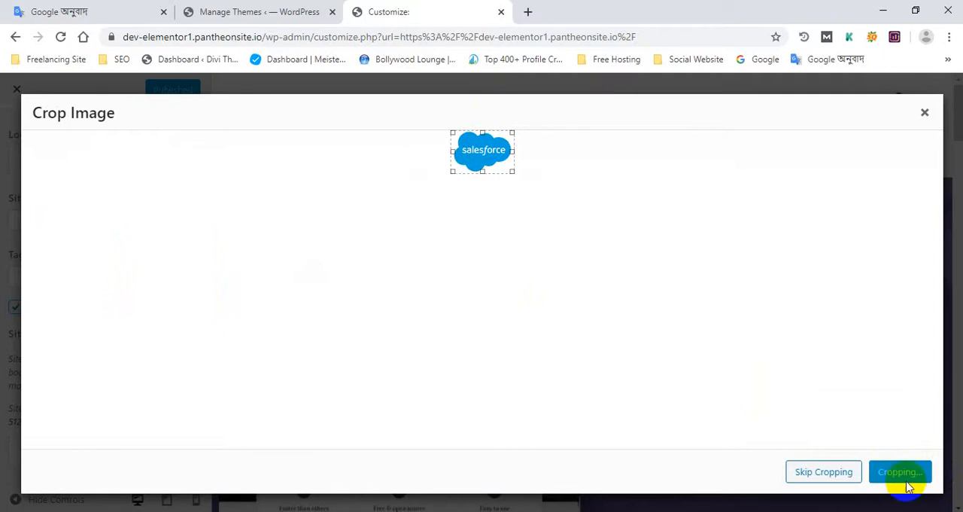
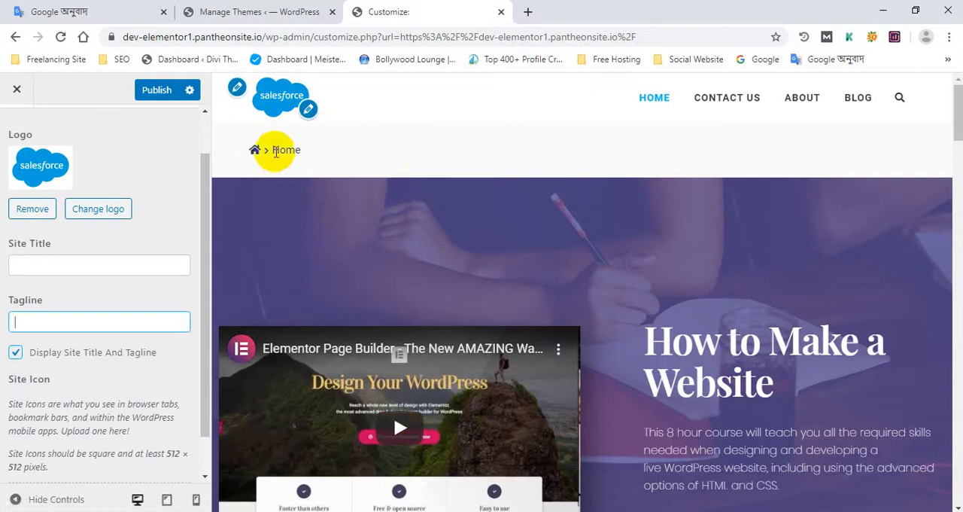
# - Review the logo, site title, tagline and site icon settings in Site Identity and return to the main customization sections
pyautogui.click(236, 88)
pyautogui.scroll(-1, 113, 233)
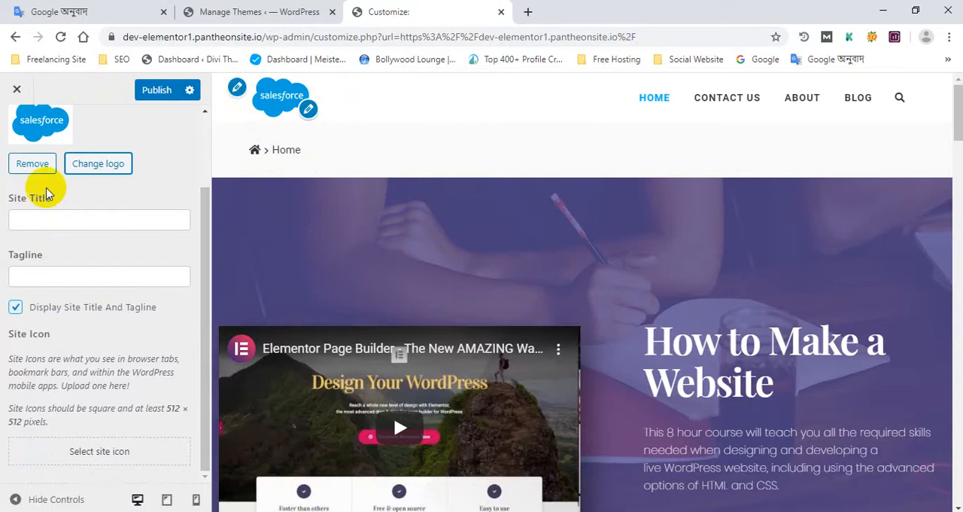
pyautogui.scroll(3, 47, 189)
pyautogui.click(21, 133)
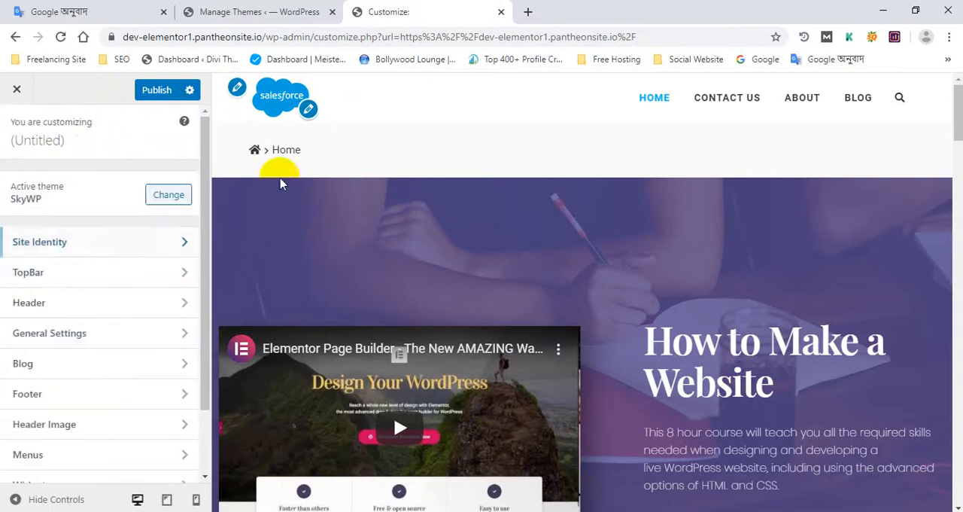
# - Try the Show TopBar option in the TopBar's General settings and leave it switched off
pyautogui.click(79, 276)
pyautogui.click(82, 187)
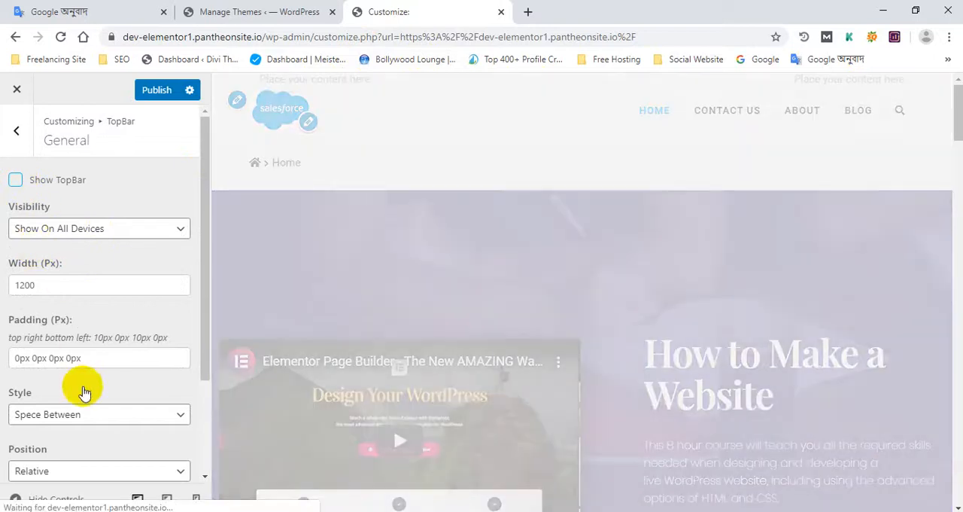
pyautogui.scroll(-2, 81, 384)
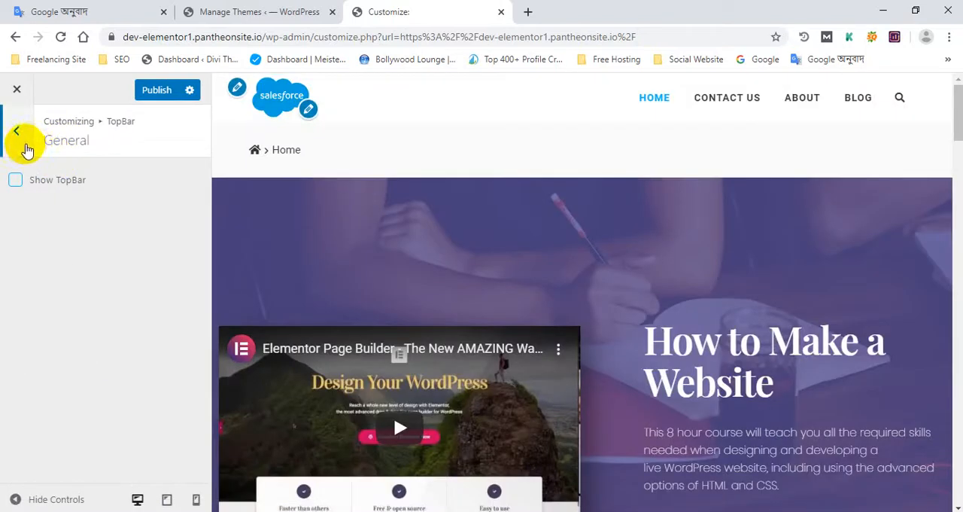
pyautogui.click(26, 149)
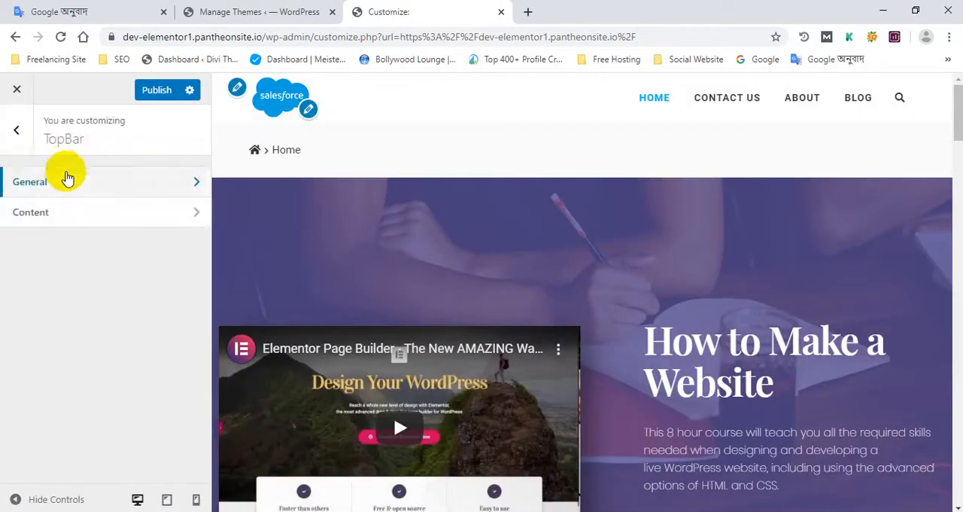
# - Review the TopBar's Content settings, trying out the visibility of the second content area
pyautogui.click(78, 218)
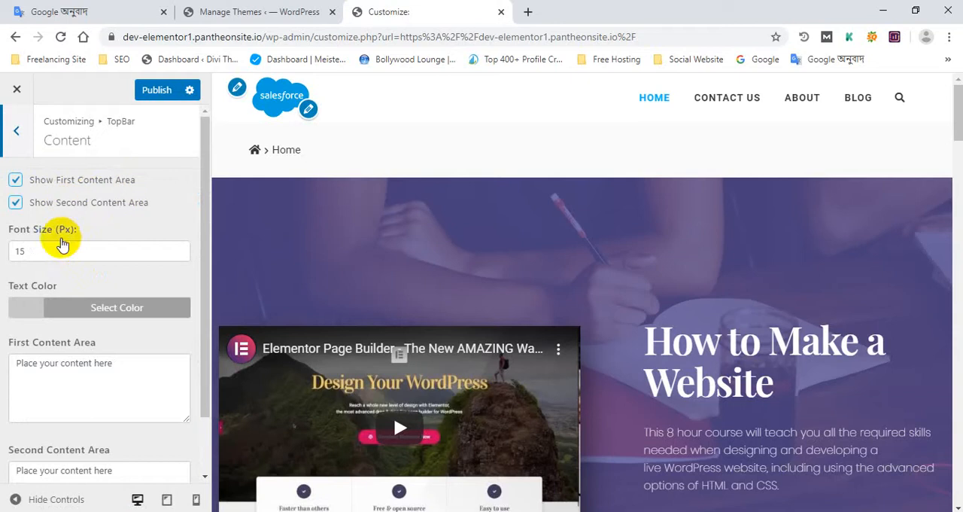
pyautogui.scroll(-1, 97, 315)
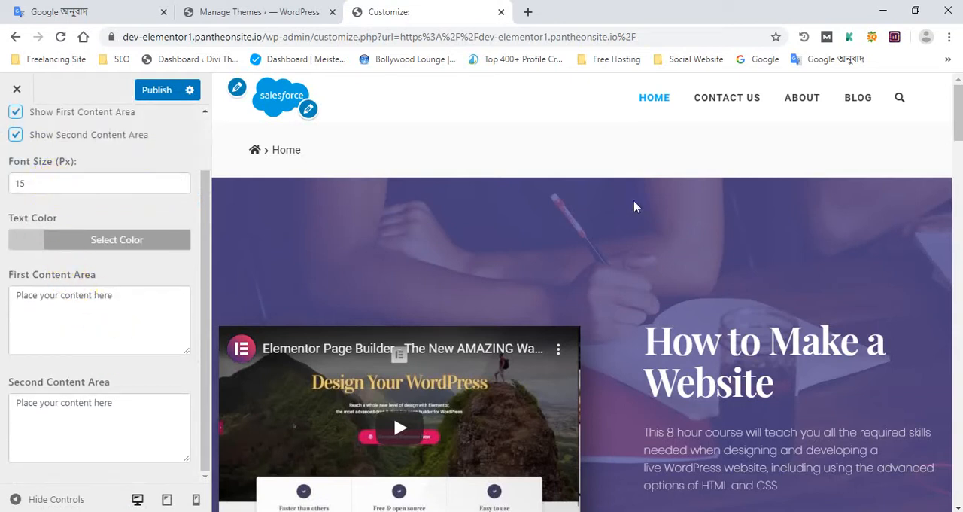
pyautogui.scroll(-4, 667, 221)
pyautogui.scroll(4, 524, 239)
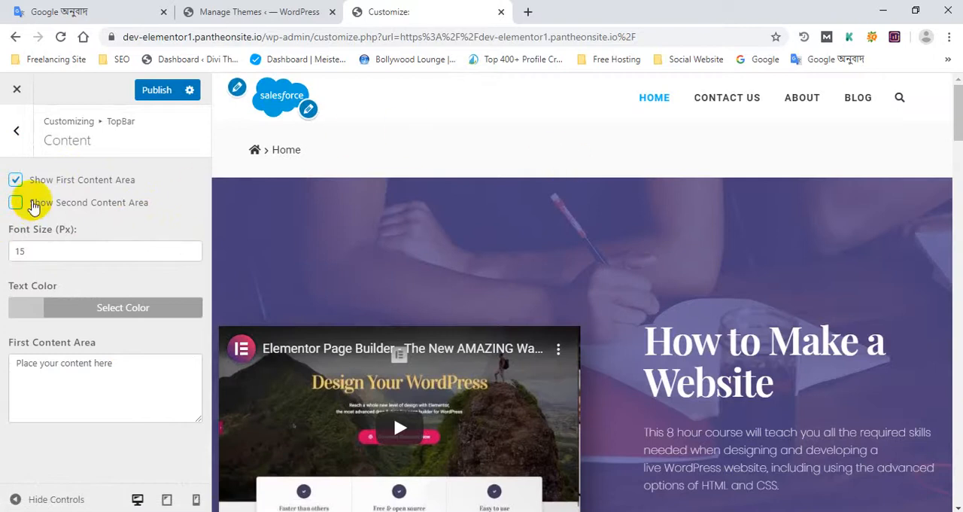
pyautogui.click(16, 203)
pyautogui.click(17, 130)
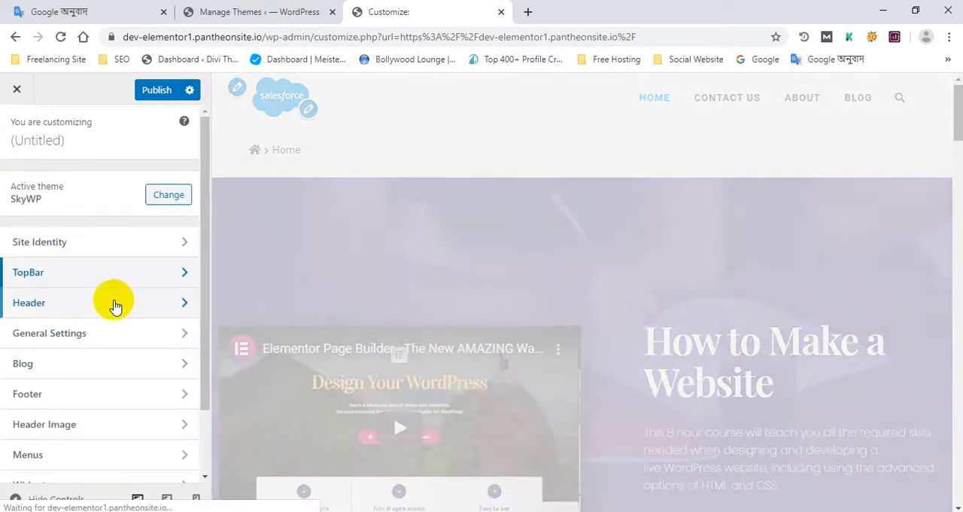
# - Choose the fourth header layout in the Header's General settings, keep the position Relative, and publish the changes
pyautogui.click(104, 305)
pyautogui.click(79, 189)
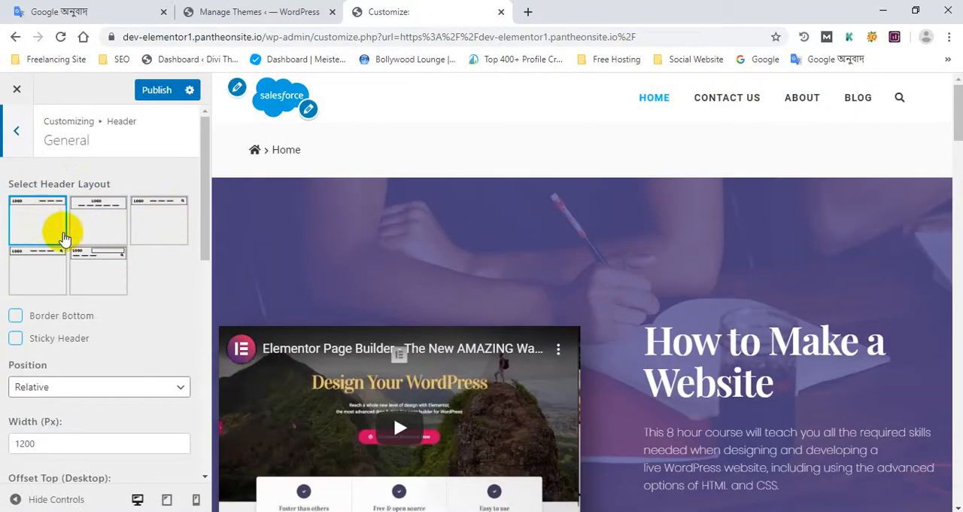
pyautogui.click(41, 267)
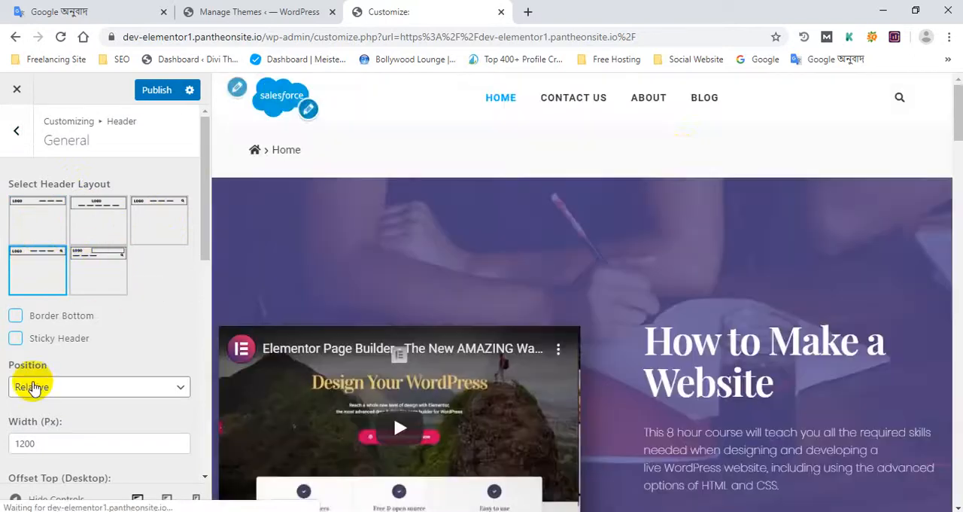
pyautogui.scroll(-3, 140, 276)
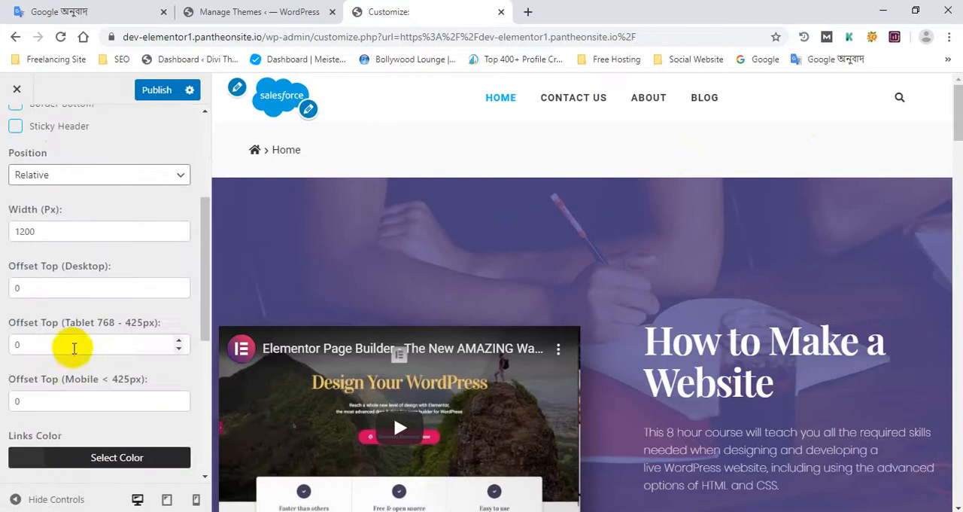
pyautogui.click(70, 178)
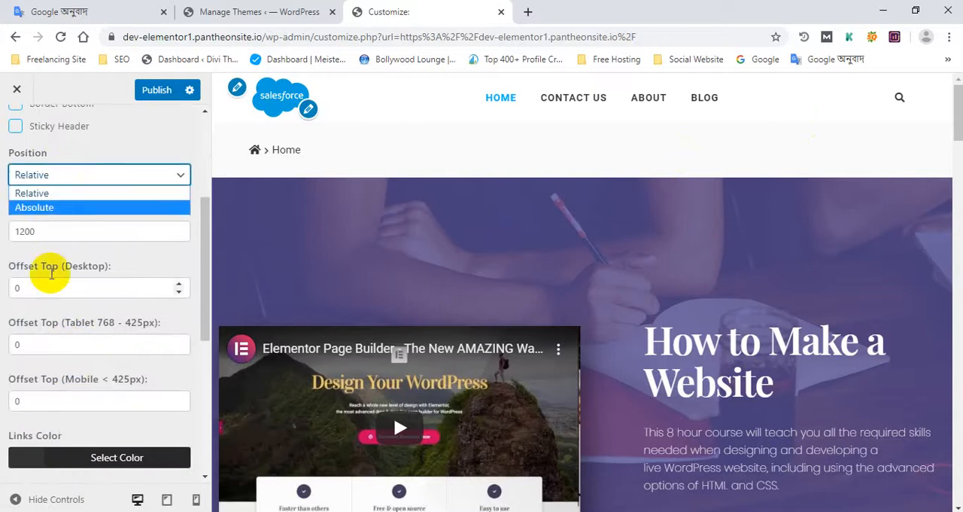
pyautogui.click(159, 91)
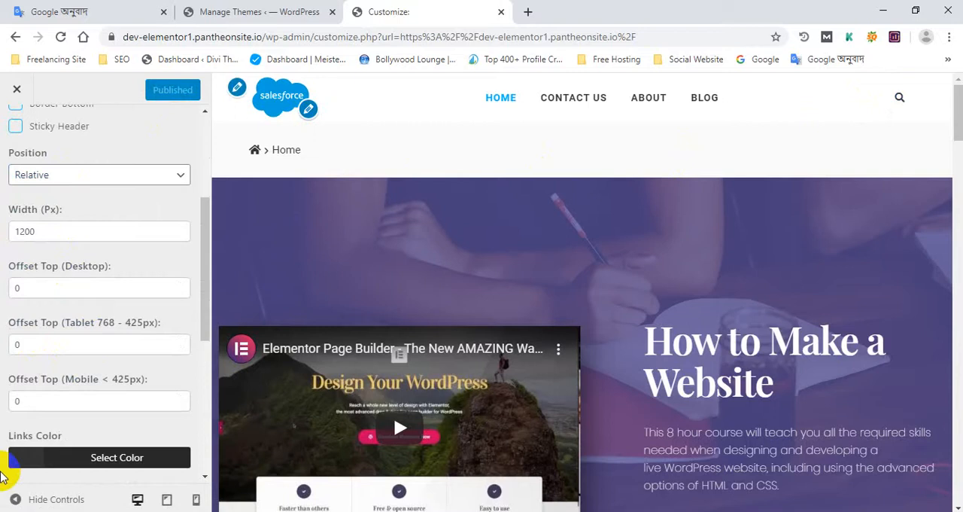
# - Look through the header's offset, color, link effect and font settings and check the home page preview
pyautogui.scroll(-3, 188, 400)
pyautogui.scroll(-3, 280, 220)
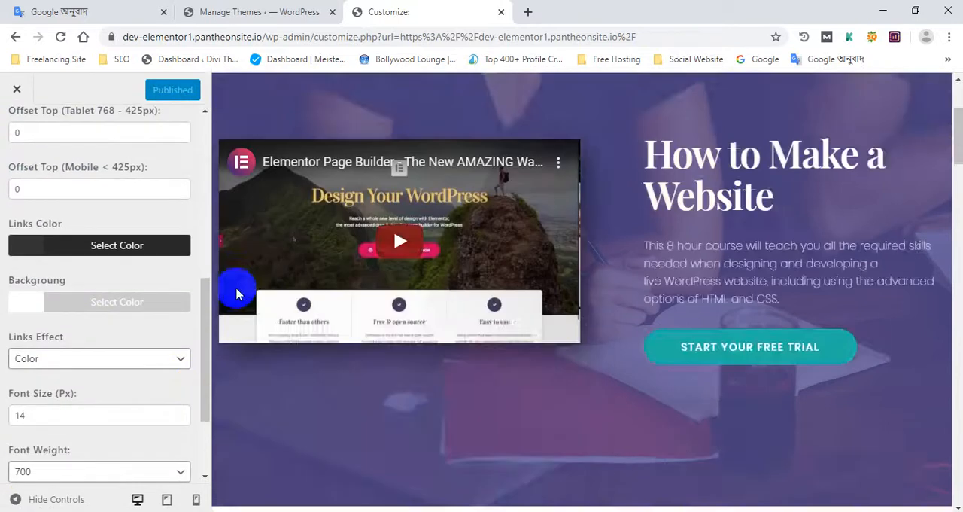
pyautogui.scroll(4, 199, 295)
pyautogui.scroll(3, 319, 203)
# - In the WordPress dashboard, open the Home page for editing and check its page attributes and template
pyautogui.click(258, 6)
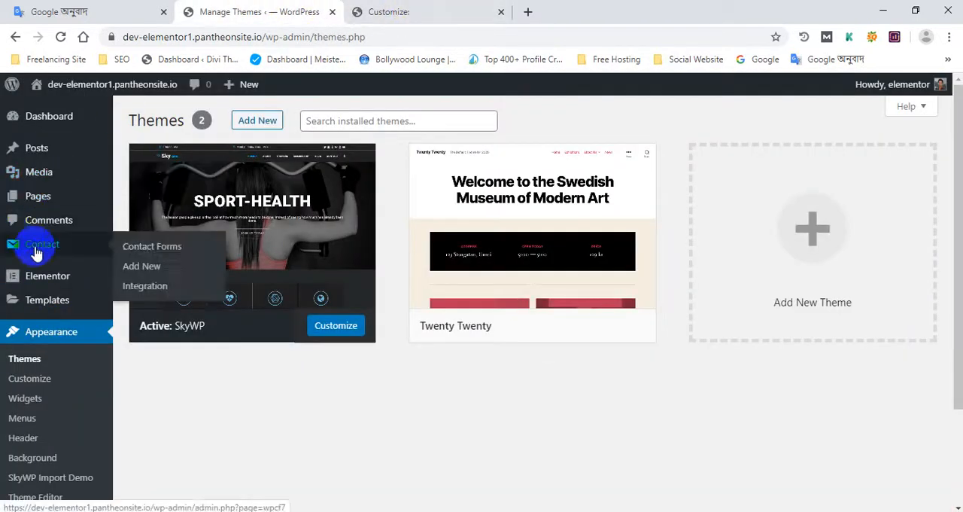
pyautogui.moveTo(46, 204)
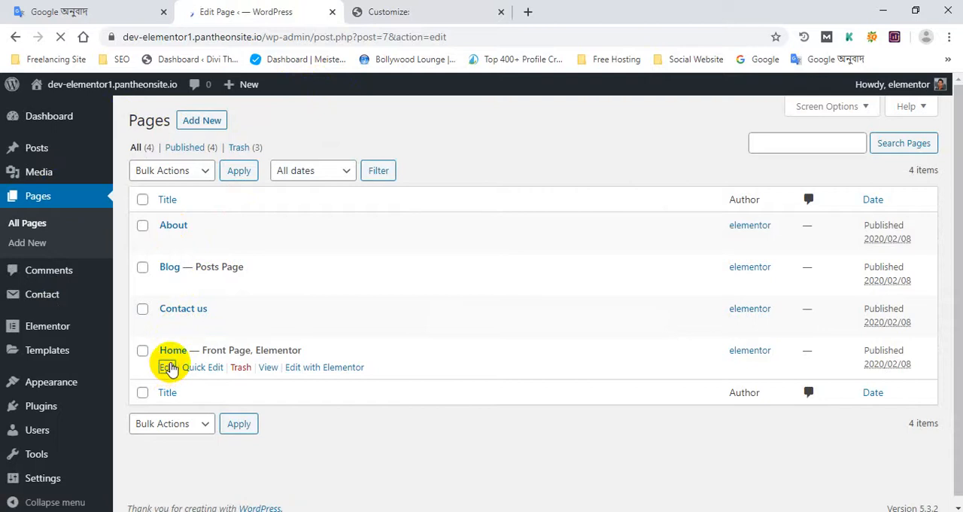
pyautogui.scroll(-2, 617, 324)
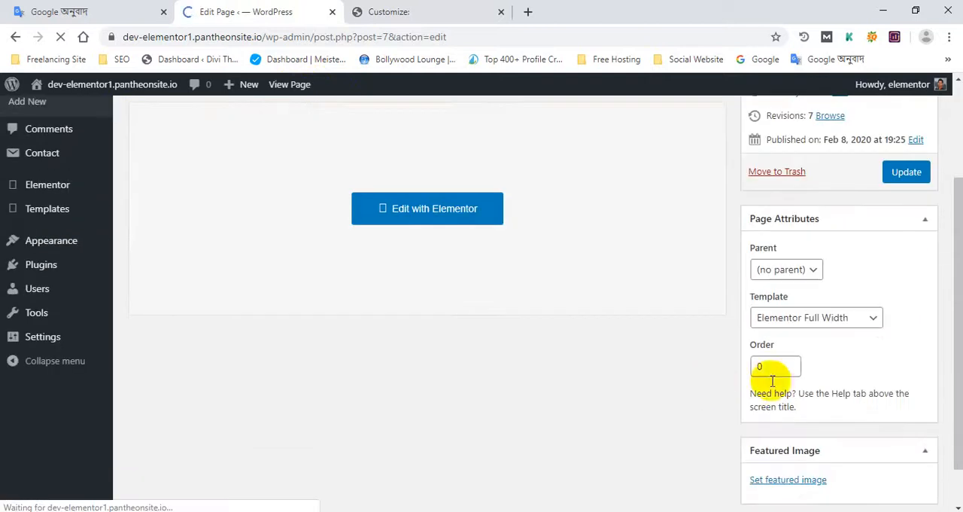
pyautogui.scroll(3, 376, 286)
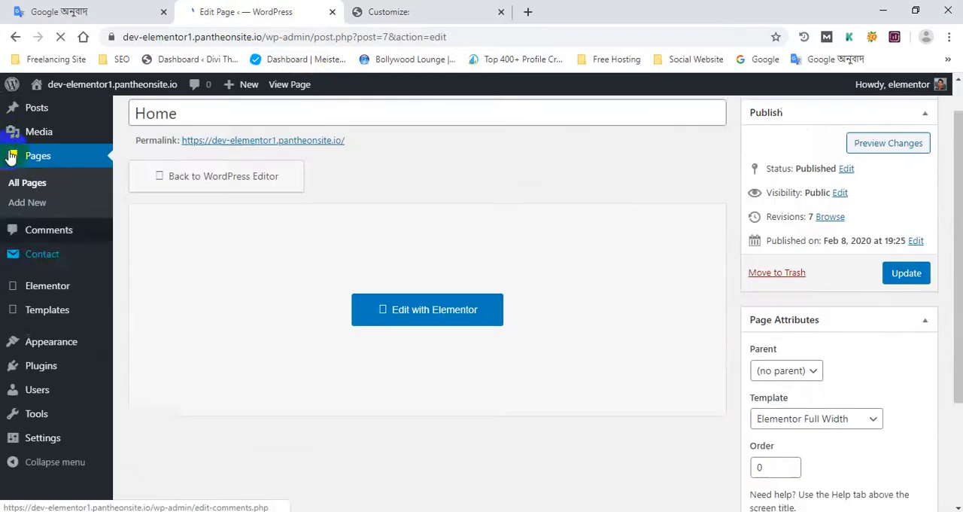
# - Return to the Themes page and open the live site in a new tab, placed last, to check the published header
pyautogui.click(62, 385)
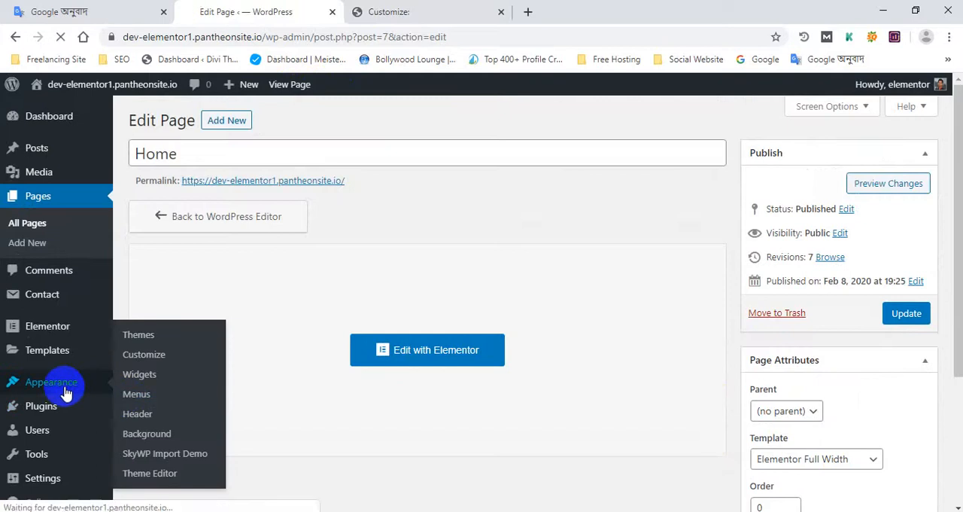
pyautogui.click(481, 11)
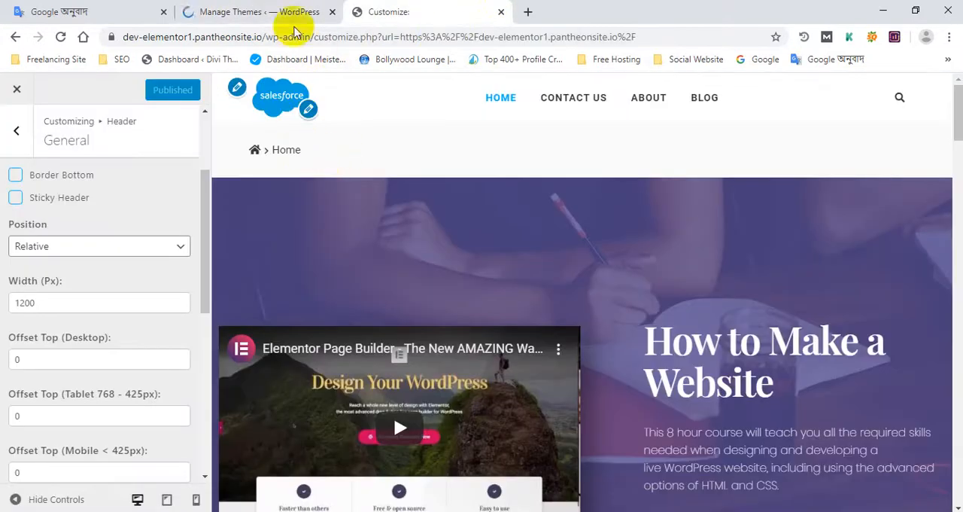
pyautogui.click(276, 11)
pyautogui.moveTo(95, 89)
pyautogui.middleClick(75, 110)
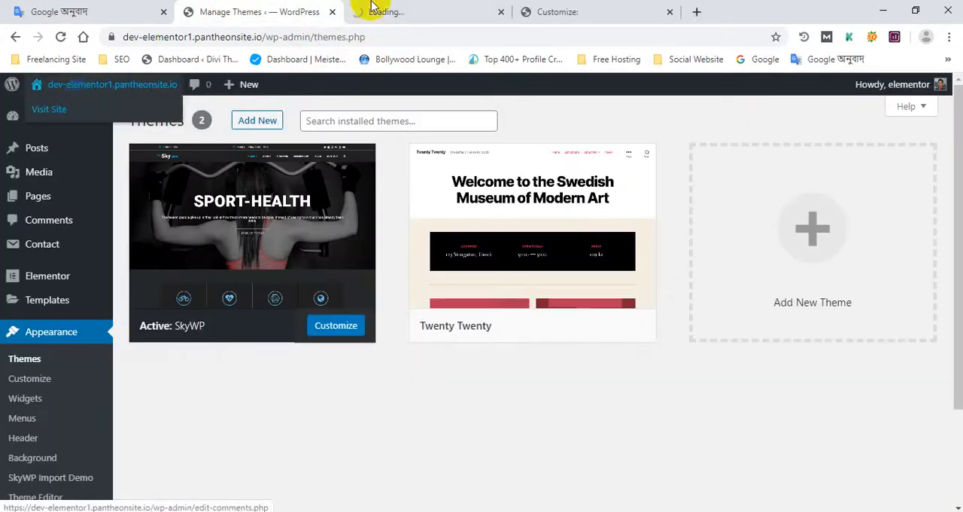
pyautogui.click(371, 7)
pyautogui.moveTo(441, 7); pyautogui.dragTo(683, 11)
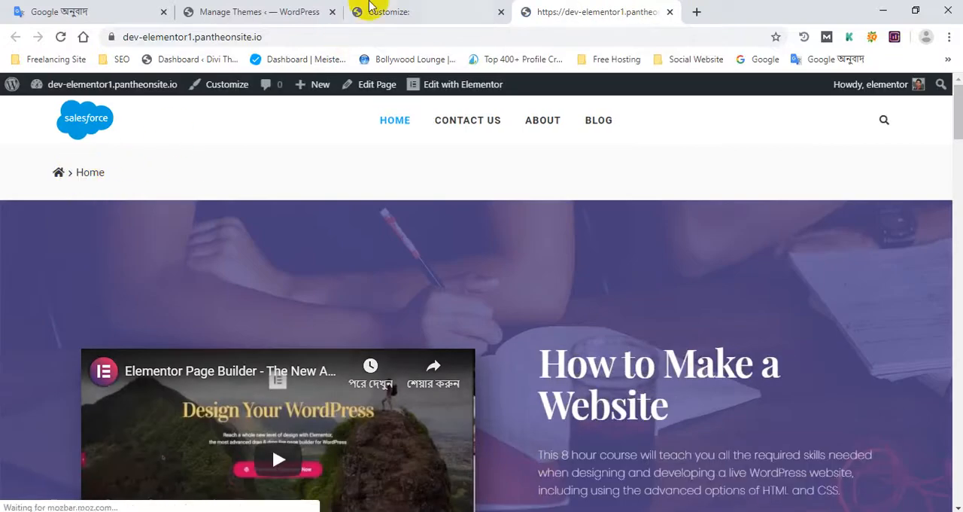
pyautogui.click(369, 8)
pyautogui.click(532, 11)
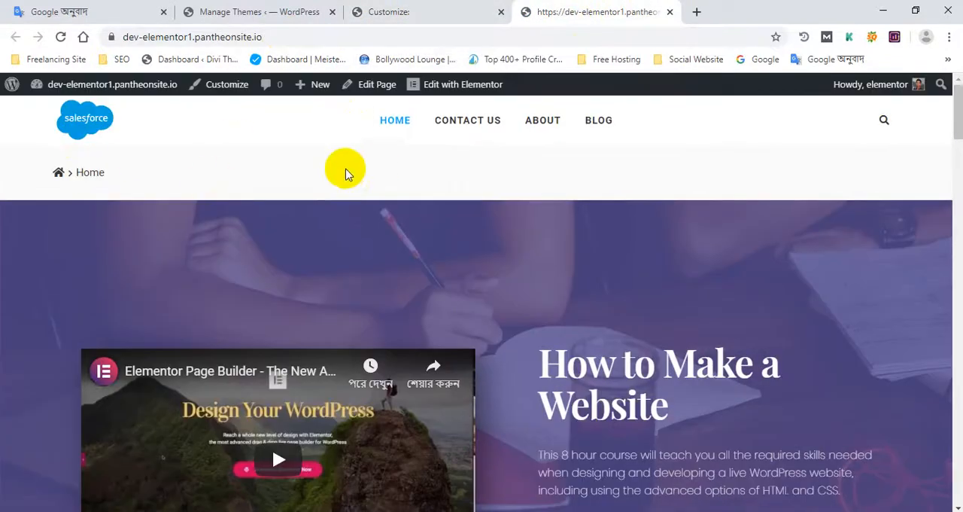
# - Open the dashboard's Menus page and review the Main Menu's items, menu settings and display locations
pyautogui.click(472, 9)
pyautogui.click(282, 9)
pyautogui.scroll(-2, 101, 301)
pyautogui.click(74, 357)
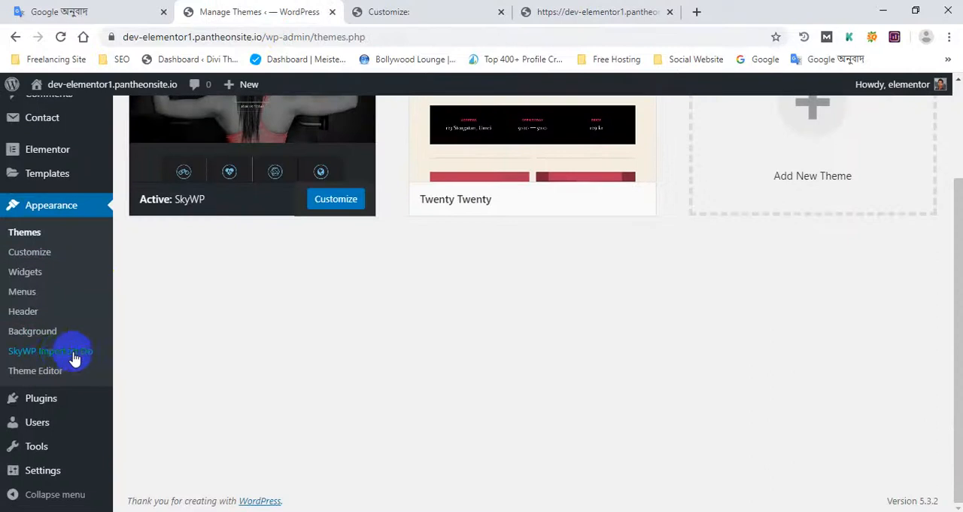
pyautogui.click(29, 297)
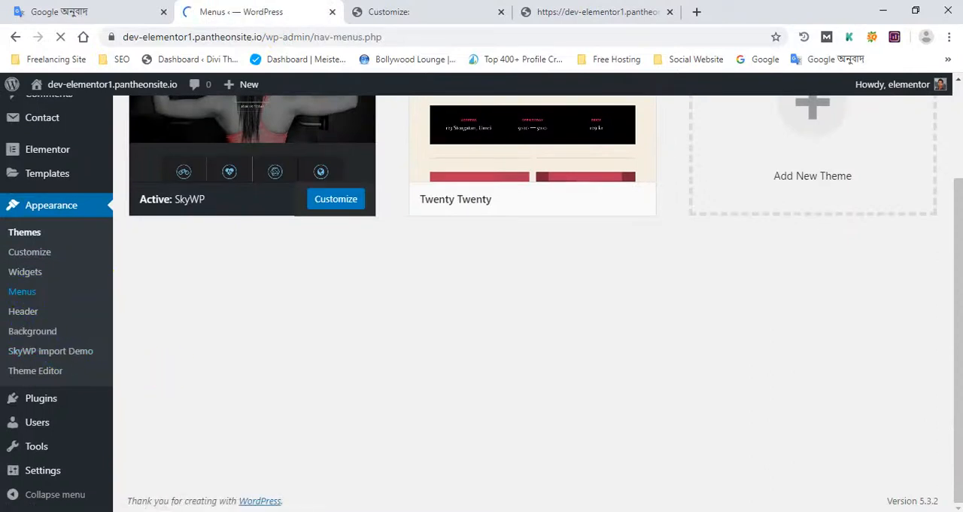
pyautogui.scroll(-3, 334, 340)
pyautogui.scroll(2, 526, 407)
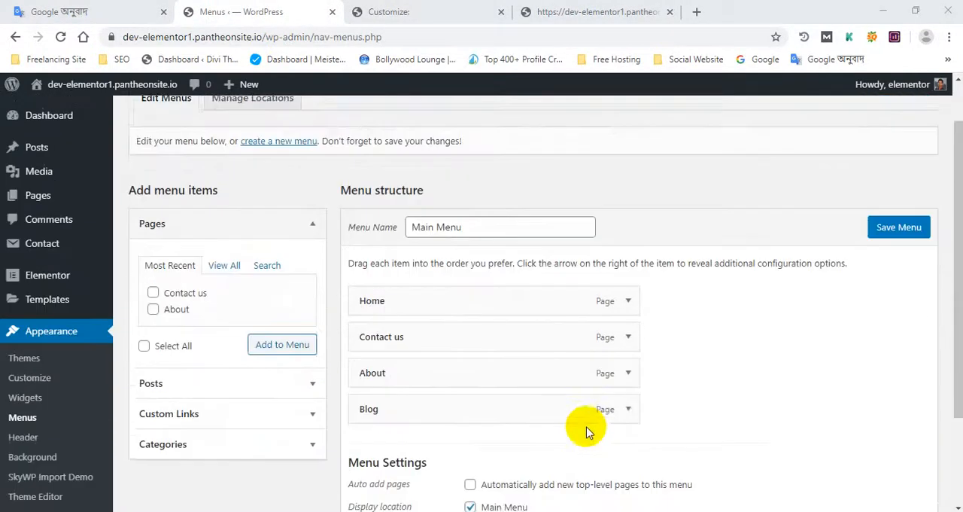
pyautogui.scroll(1, 587, 431)
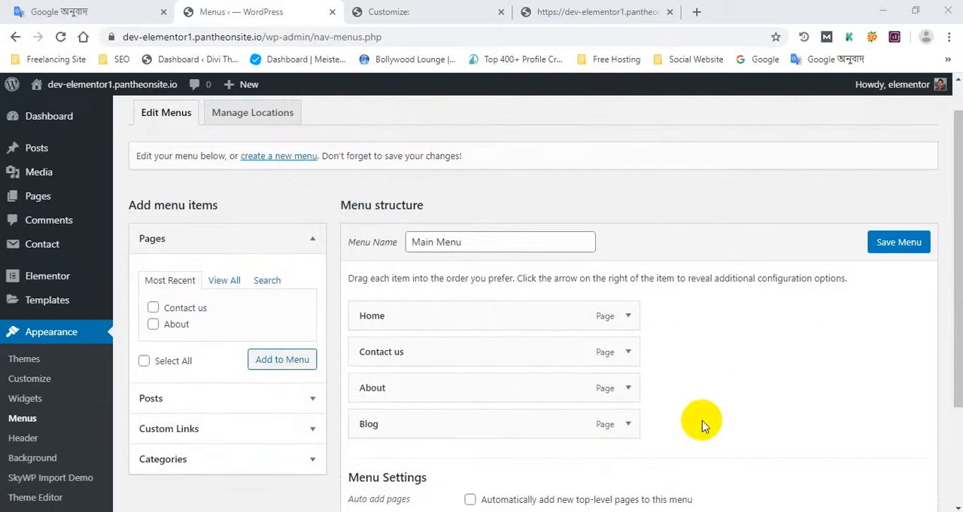
pyautogui.scroll(-1, 702, 421)
pyautogui.scroll(-1, 702, 423)
pyautogui.scroll(1, 694, 422)
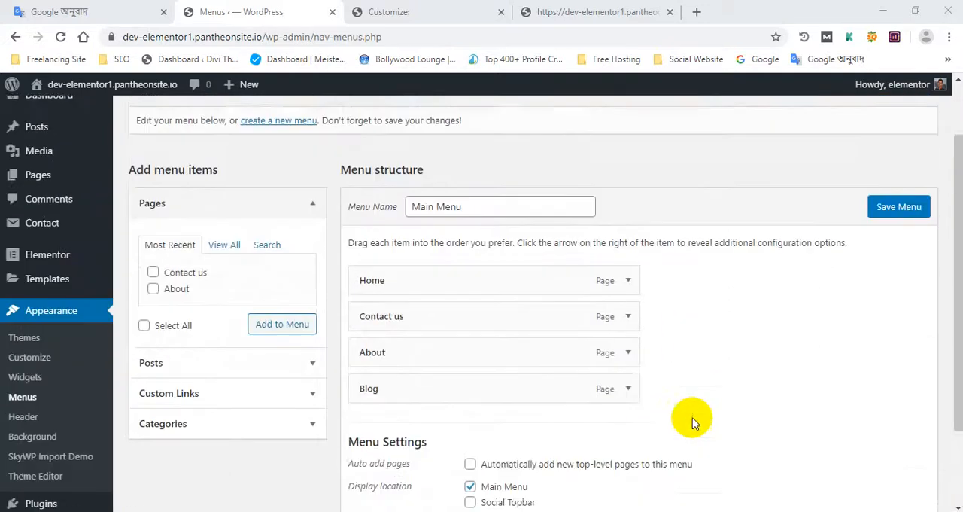
pyautogui.scroll(1, 694, 422)
# - Return to the Customizer and examine the header settings, the main section list and the Home breadcrumb in the preview
pyautogui.click(450, 10)
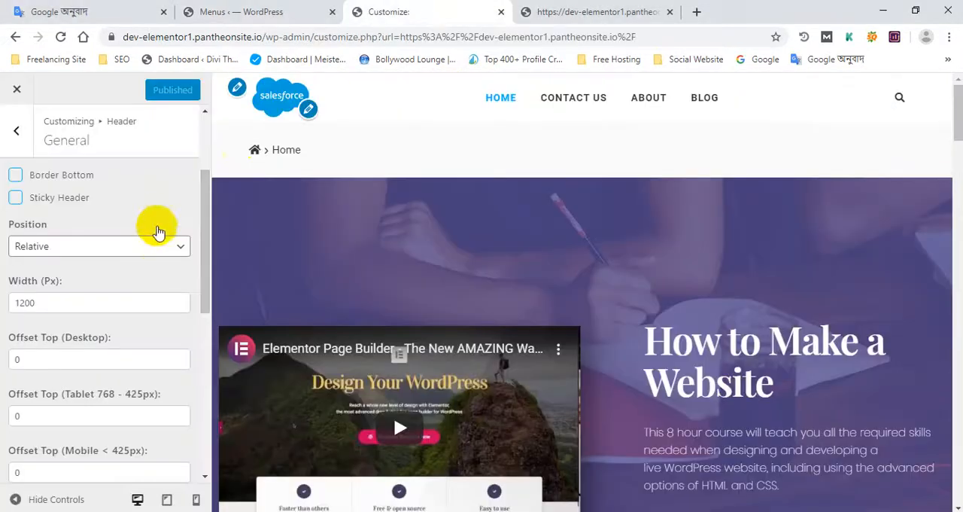
pyautogui.scroll(-2, 129, 236)
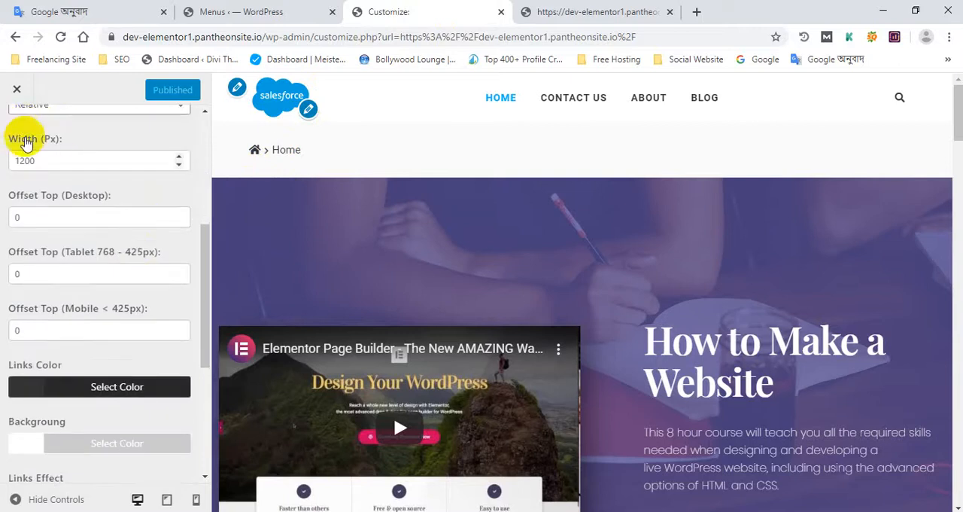
pyautogui.scroll(3, 26, 135)
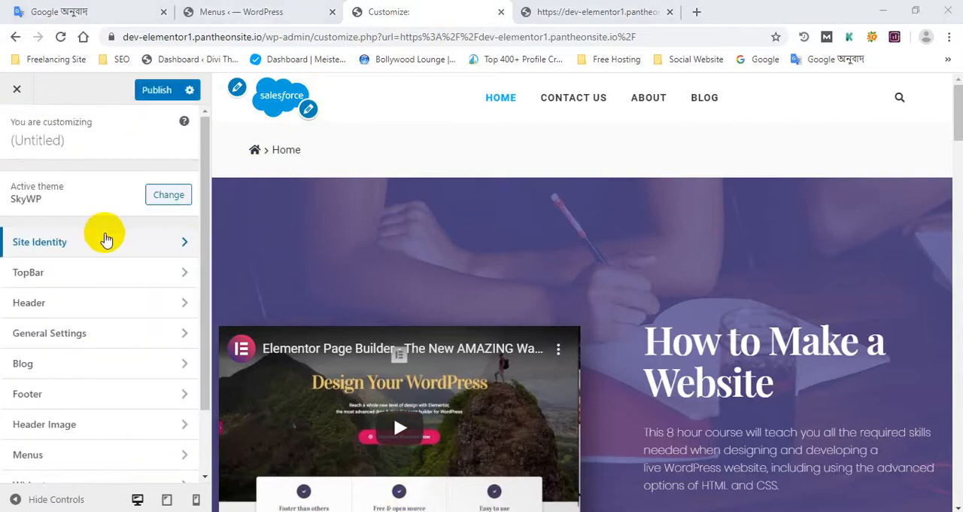
pyautogui.scroll(-1, 106, 239)
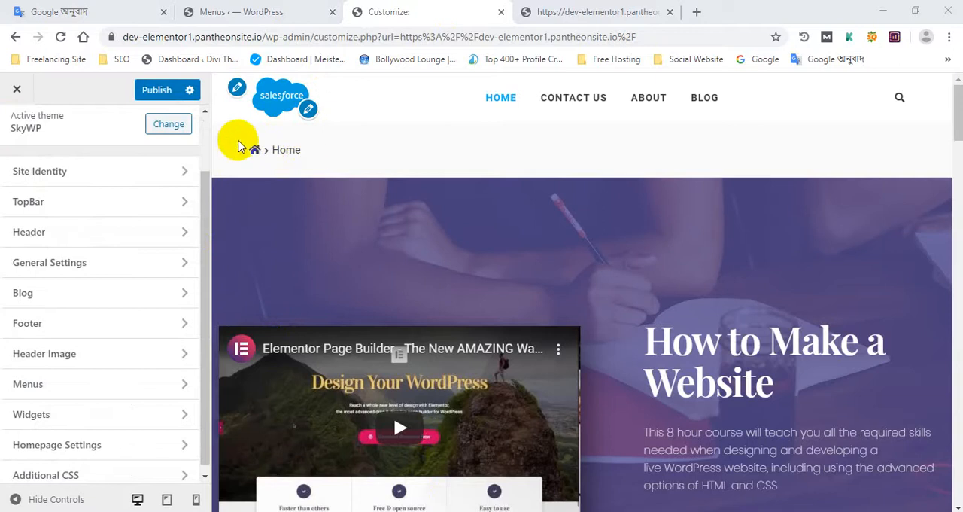
pyautogui.moveTo(252, 147)
pyautogui.mouseDown()
pyautogui.moveTo(357, 162)
pyautogui.moveTo(237, 151)
pyautogui.mouseUp()
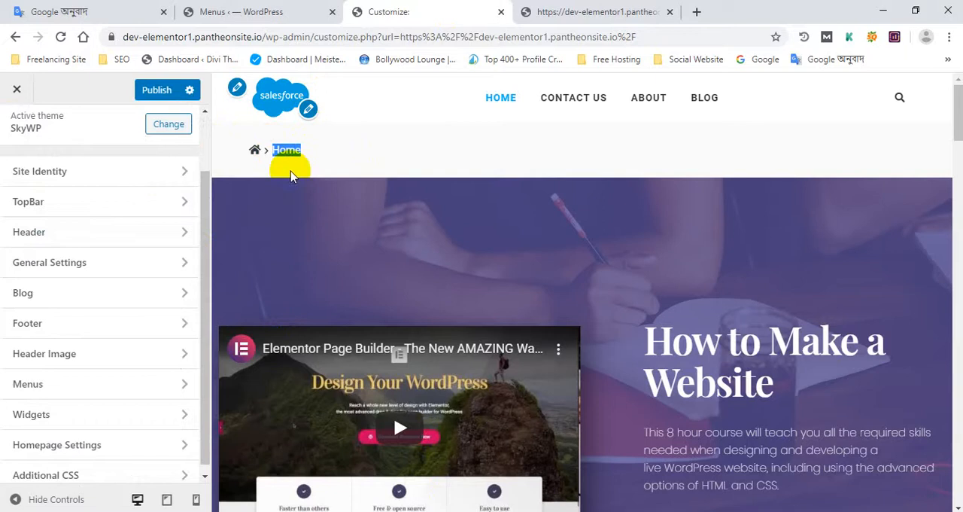
pyautogui.scroll(-1, 60, 350)
pyautogui.scroll(-3, 310, 193)
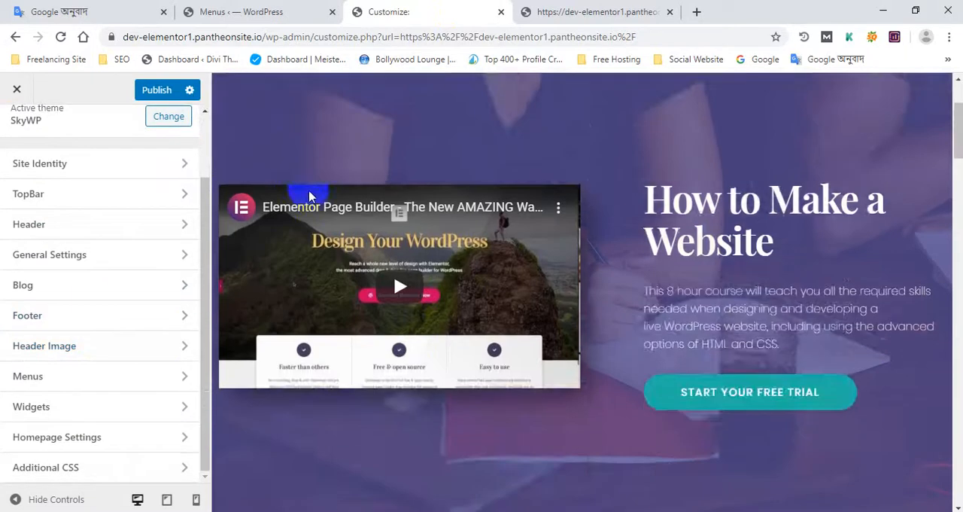
# - Look through the home page preview, from the header and Home breadcrumb down to the instructor profiles and back
pyautogui.scroll(3, 315, 201)
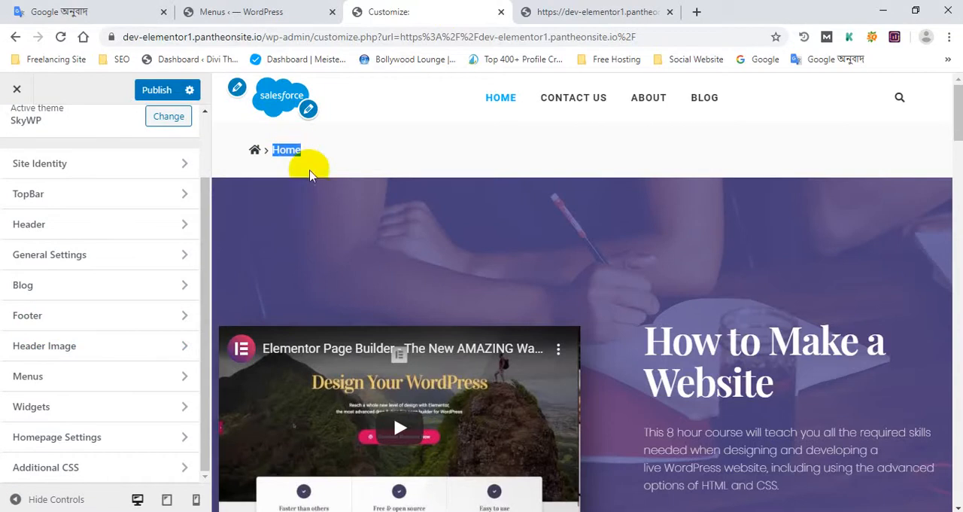
pyautogui.scroll(-3, 310, 181)
pyautogui.scroll(3, 315, 197)
pyautogui.scroll(-15, 300, 228)
pyautogui.scroll(-10, 295, 226)
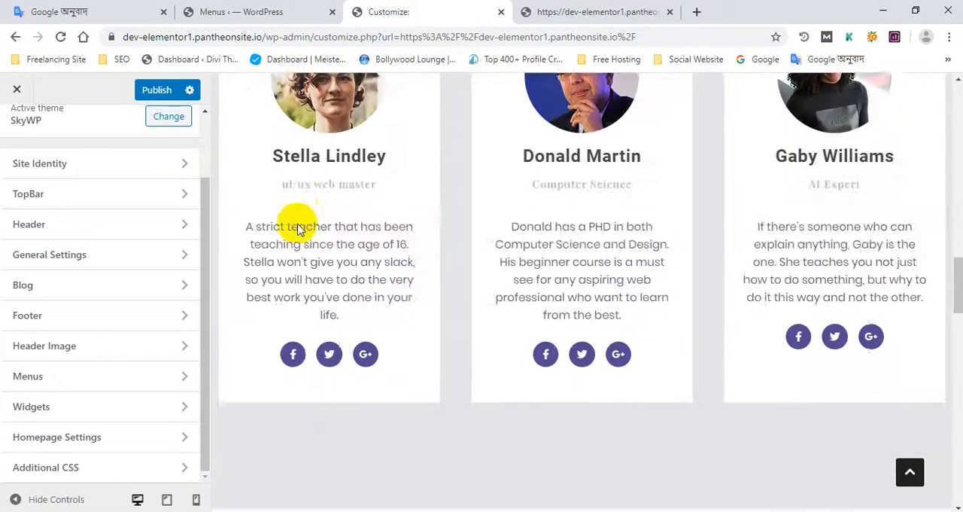
pyautogui.scroll(6, 292, 248)
pyautogui.scroll(15, 297, 316)
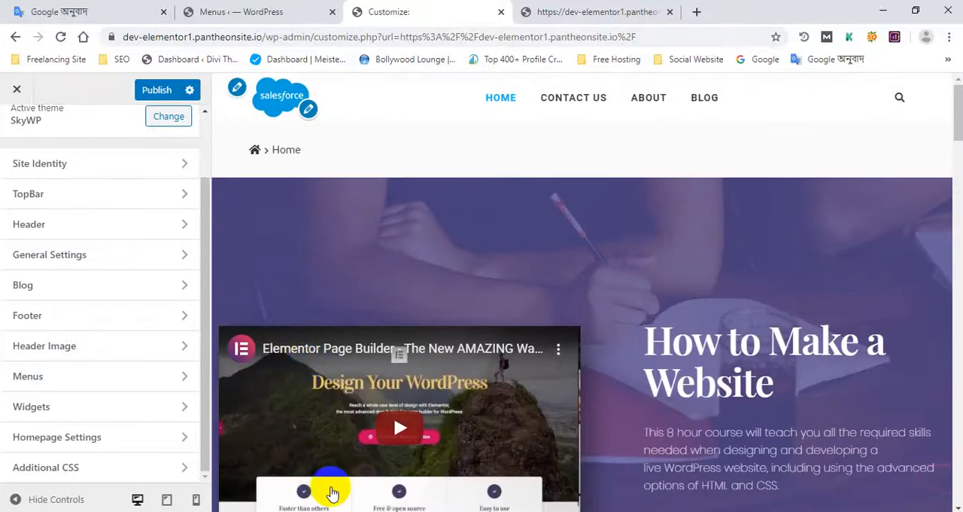
# - Switch to Firefox, reload the live site, and inspect the Home breadcrumb to select its site-subheader container in the markup
pyautogui.click(557, 12)
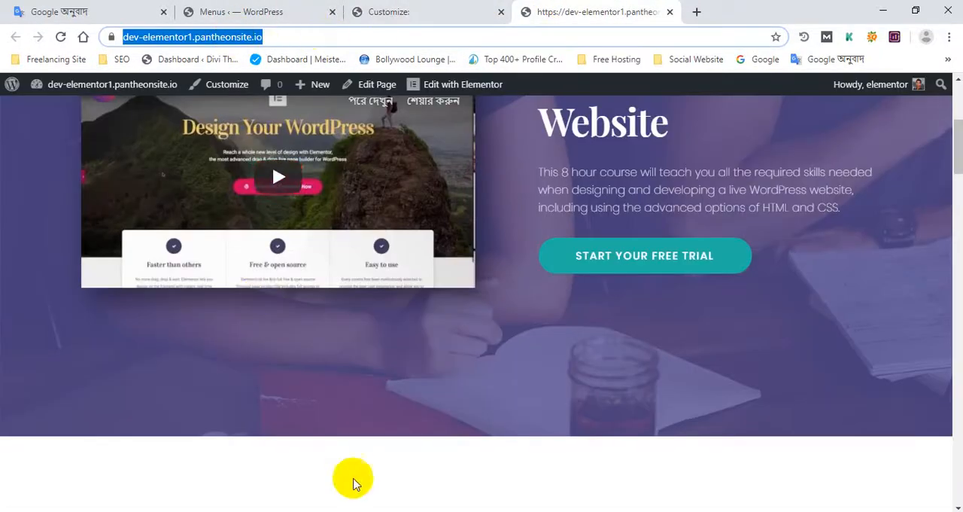
pyautogui.click(353, 510)
pyautogui.click(286, 34)
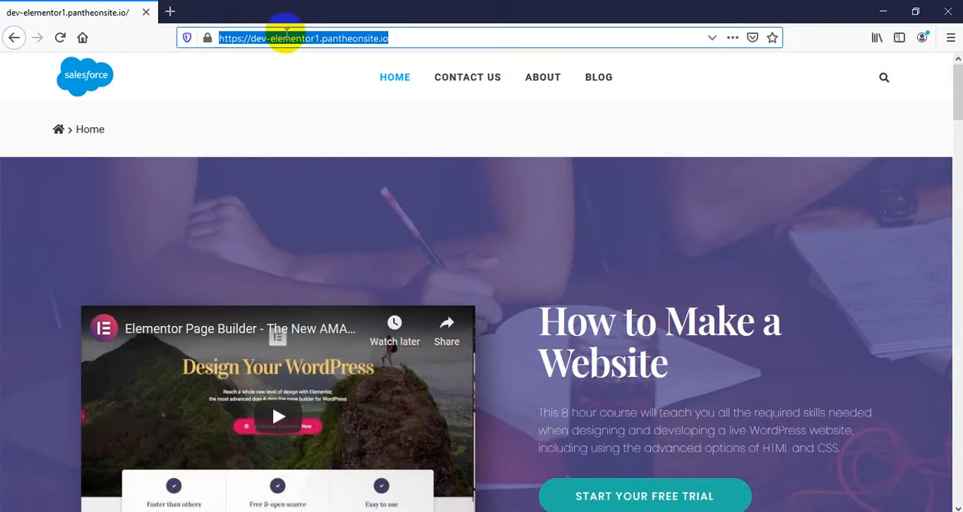
pyautogui.press('Return')
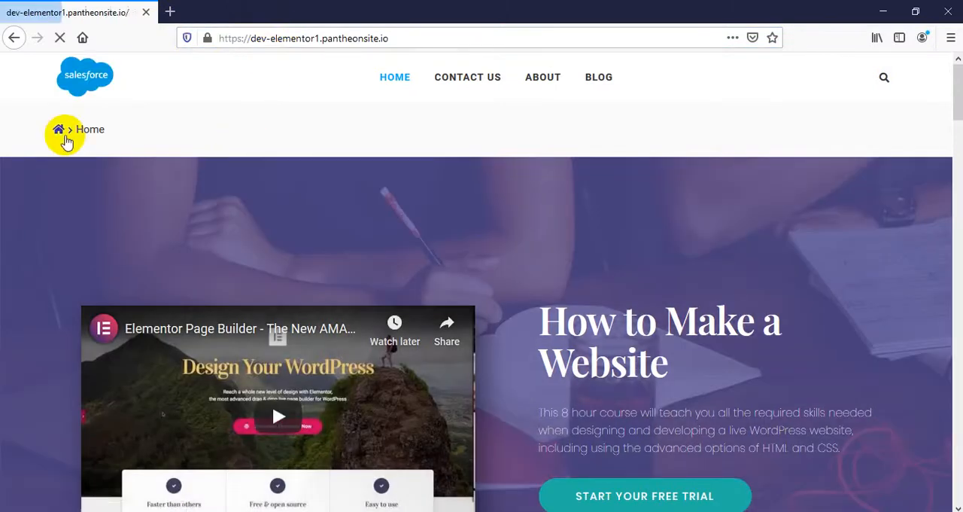
pyautogui.rightClick(75, 134)
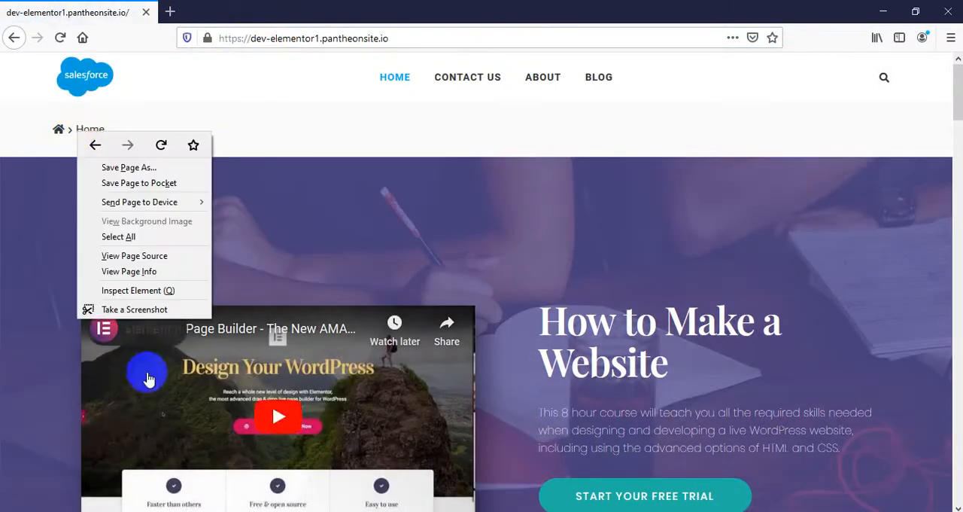
pyautogui.click(167, 292)
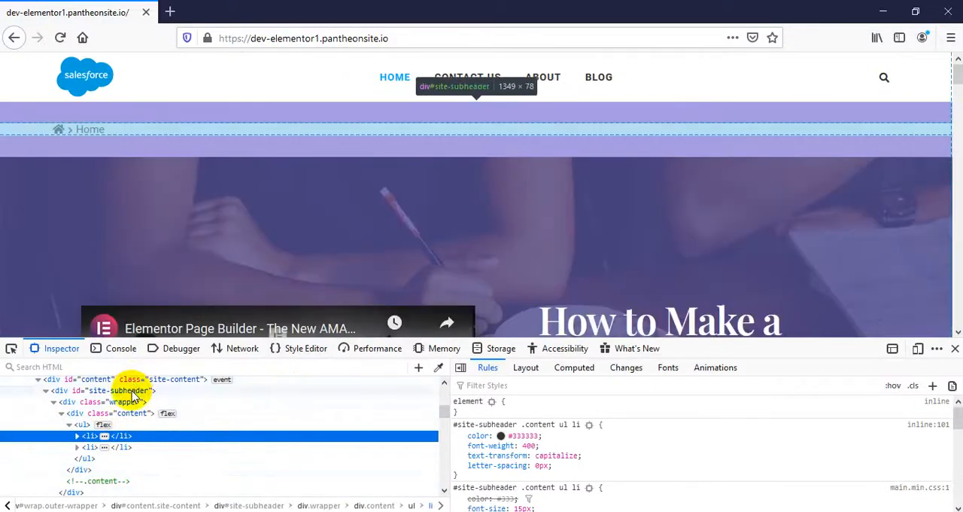
pyautogui.click(131, 390)
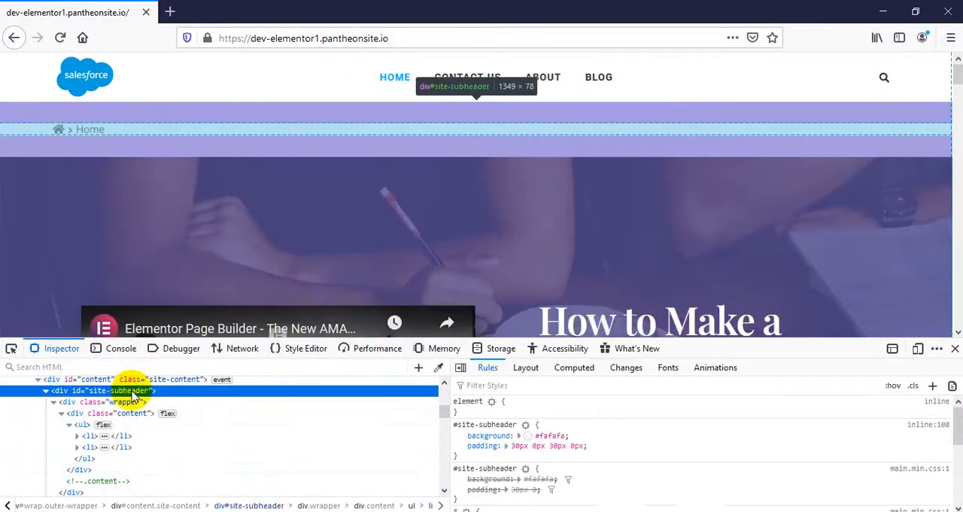
# - Add a new #site-subheader style rule in the inspector with display set to none
pyautogui.rightClick(613, 440)
pyautogui.click(564, 404)
pyautogui.rightClick(564, 408)
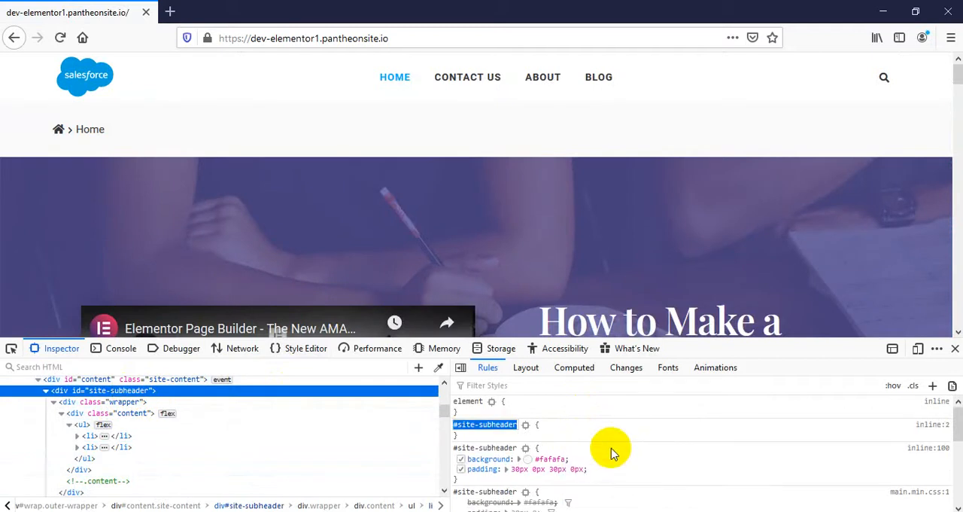
pyautogui.press('Return')
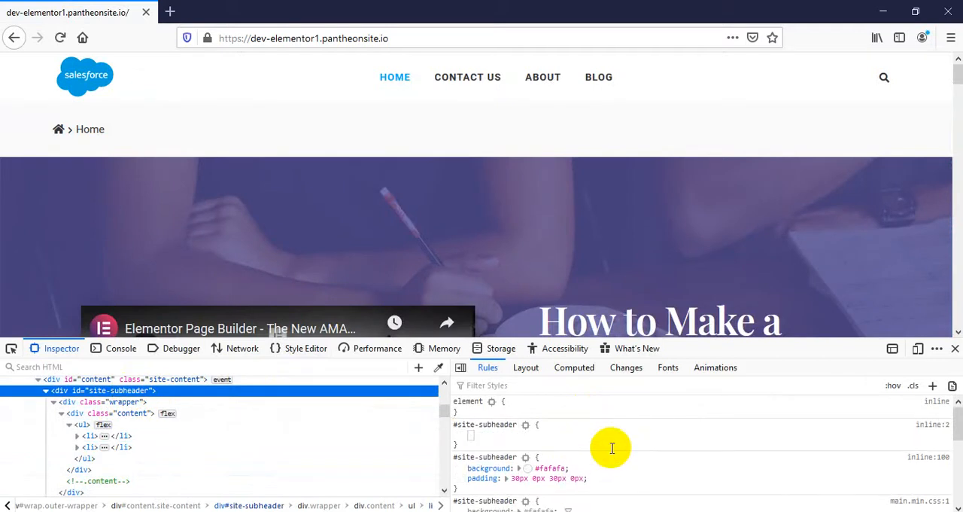
pyautogui.write('di')
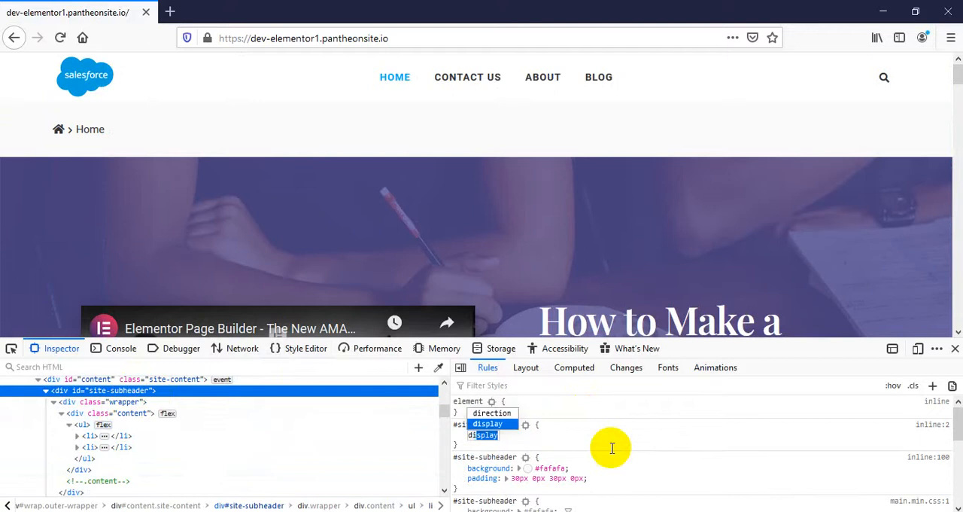
pyautogui.press('Tab')
pyautogui.write('no')
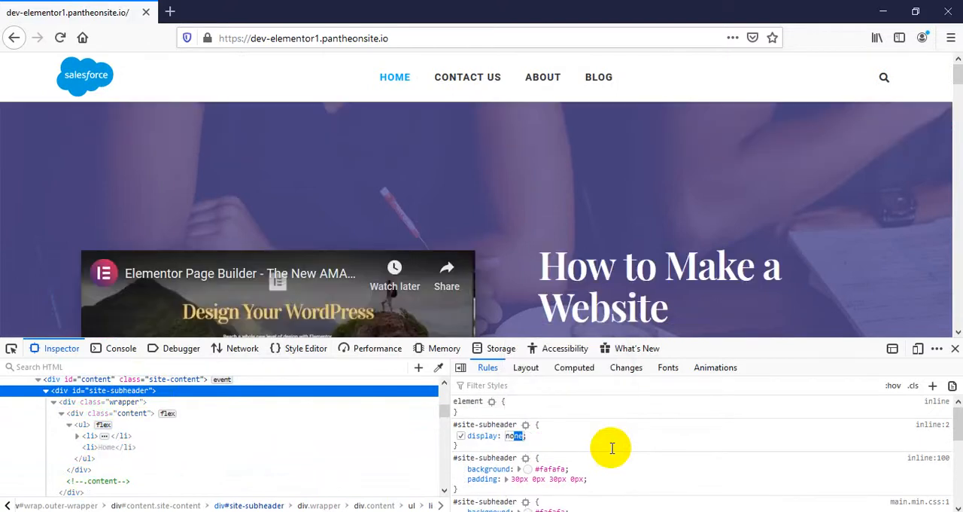
pyautogui.press('Return')
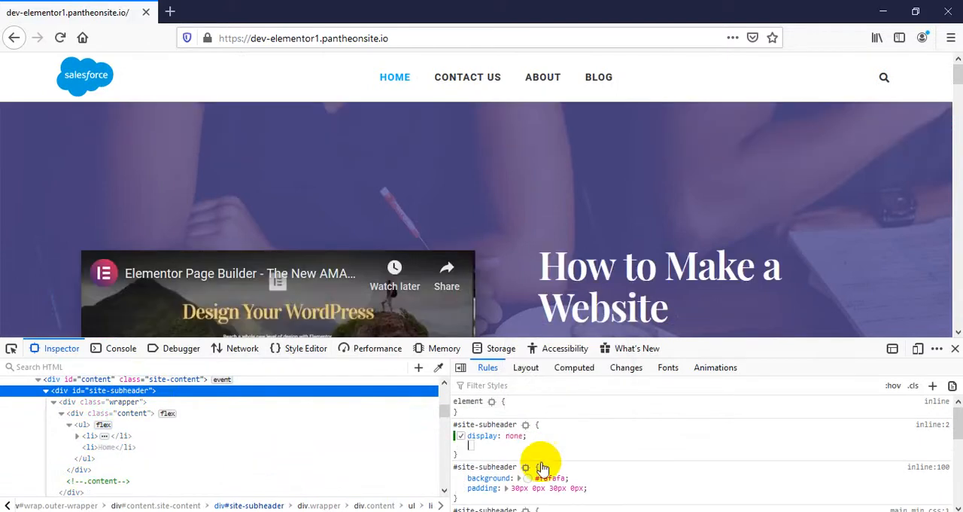
# - Append !important to the display: none declaration and copy the whole #site-subheader rule
pyautogui.click(516, 436)
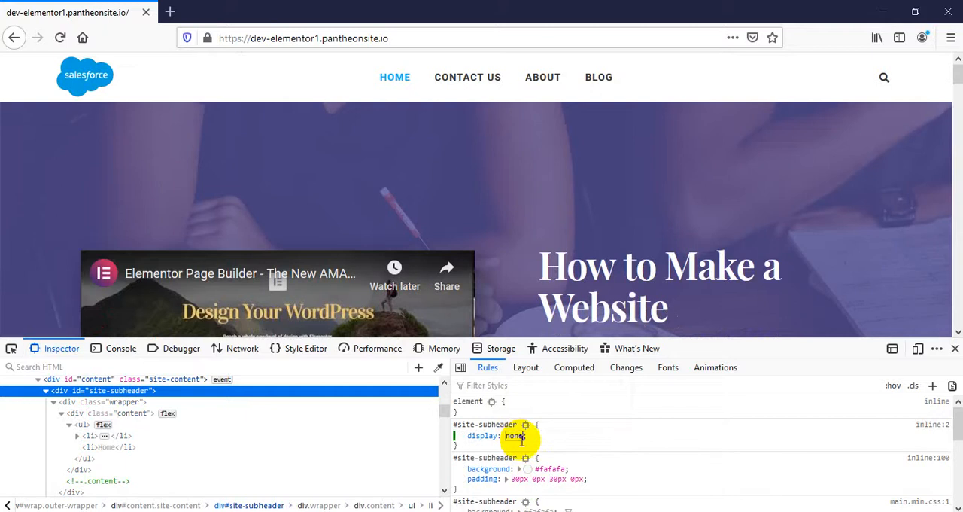
pyautogui.write('!')
pyautogui.press('Return')
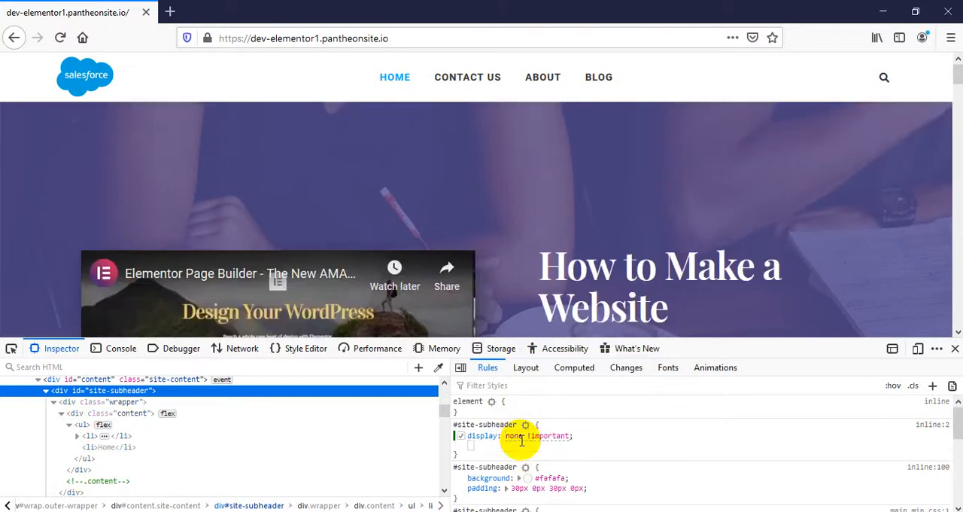
pyautogui.rightClick(610, 438)
pyautogui.click(639, 467)
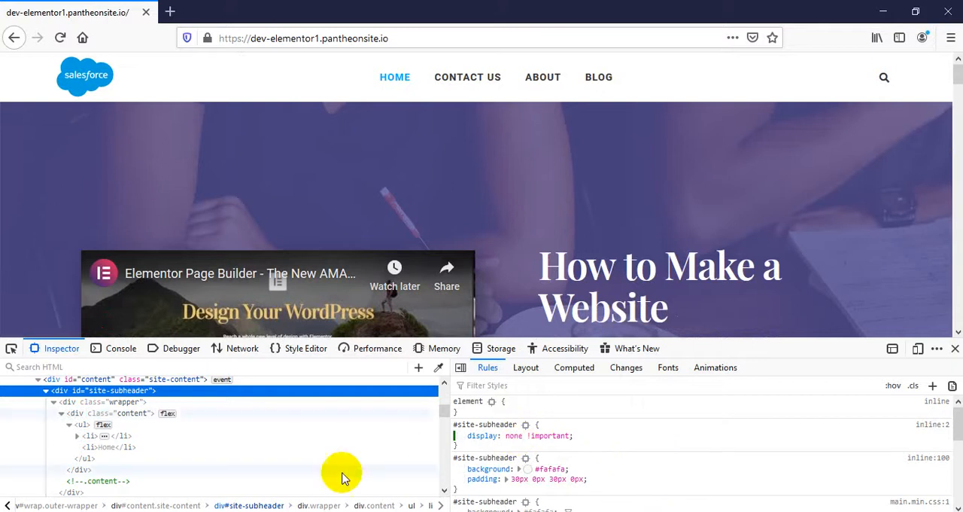
# - Switch back to Chrome, paste the #site-subheader rule into the Customizer's Additional CSS and publish the change
pyautogui.click(116, 436)
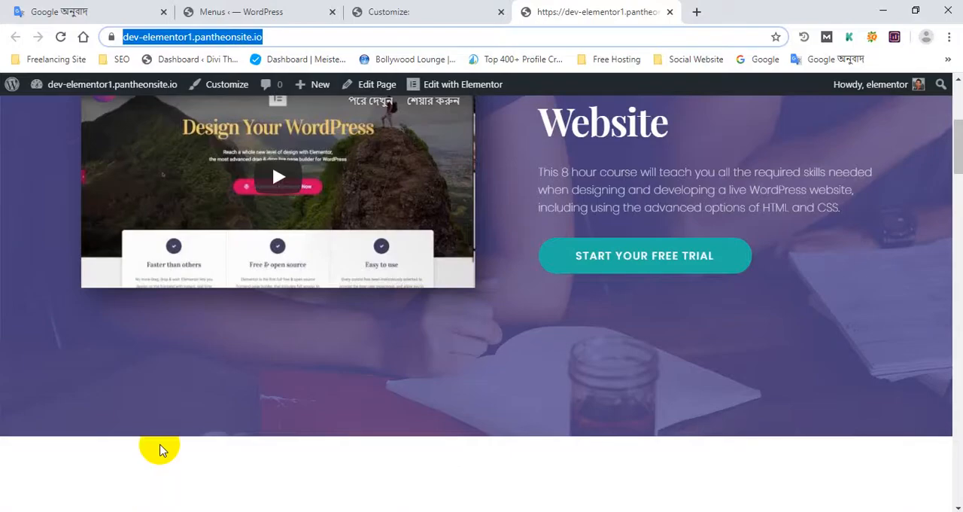
pyautogui.click(426, 9)
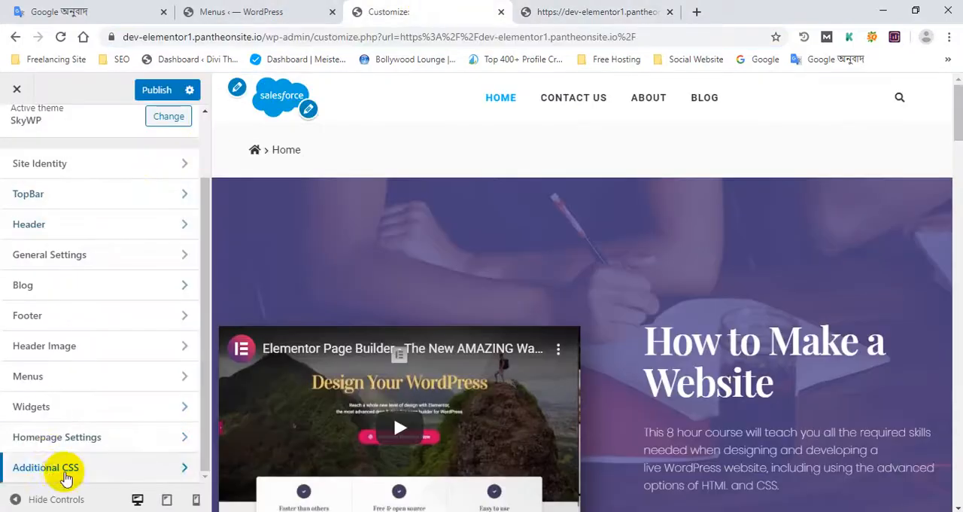
pyautogui.click(65, 467)
pyautogui.scroll(-3, 103, 278)
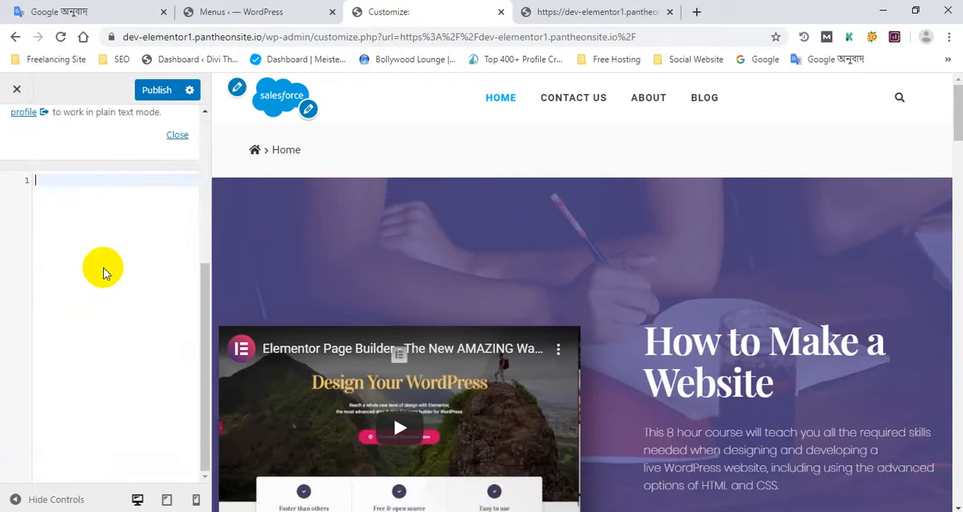
pyautogui.hotkey('ctrl', 'v')
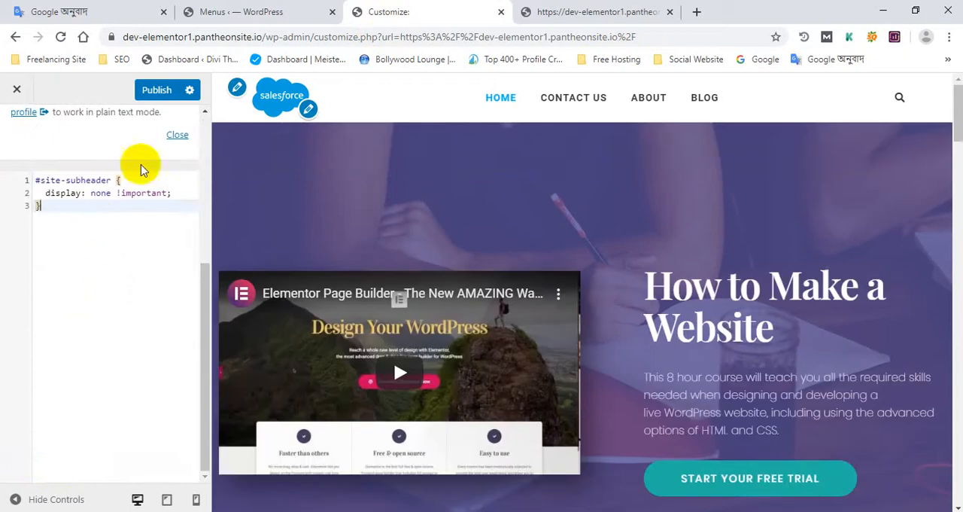
pyautogui.click(150, 91)
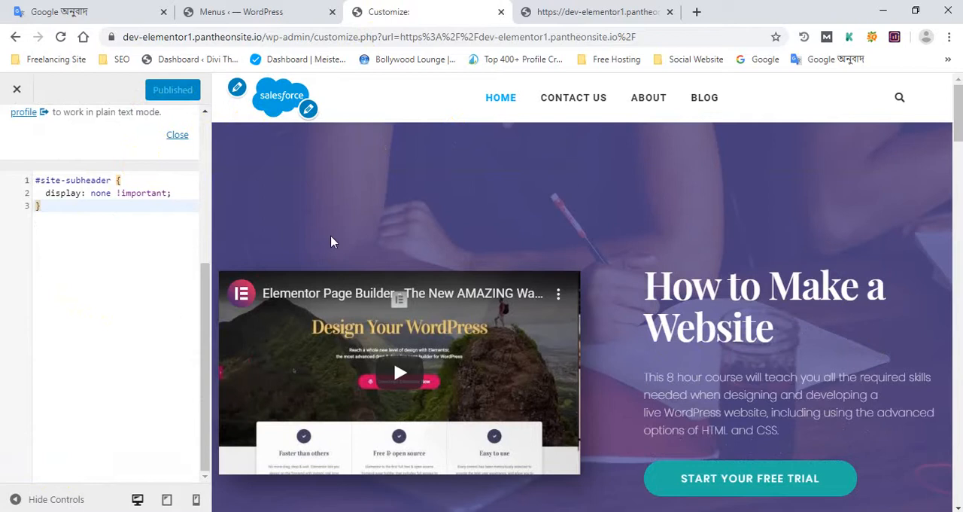
# - Check the page preview down to the footer and return to the Customizer's main section list
pyautogui.scroll(-2, 299, 275)
pyautogui.scroll(-20, 300, 275)
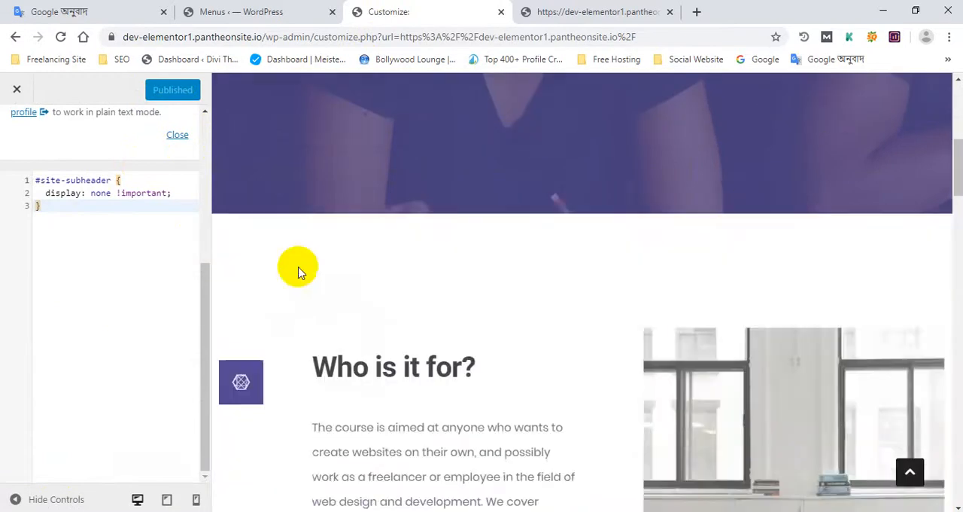
pyautogui.scroll(-20, 307, 301)
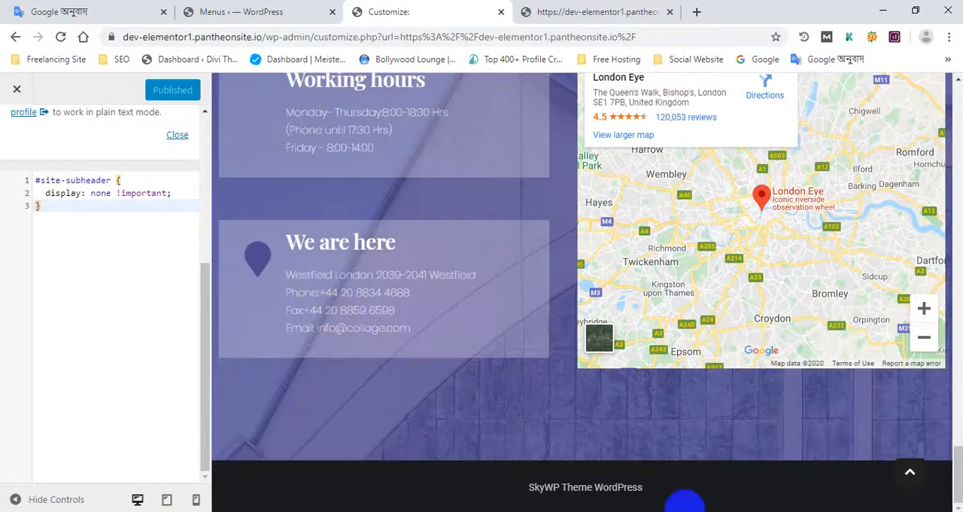
pyautogui.scroll(3, 118, 206)
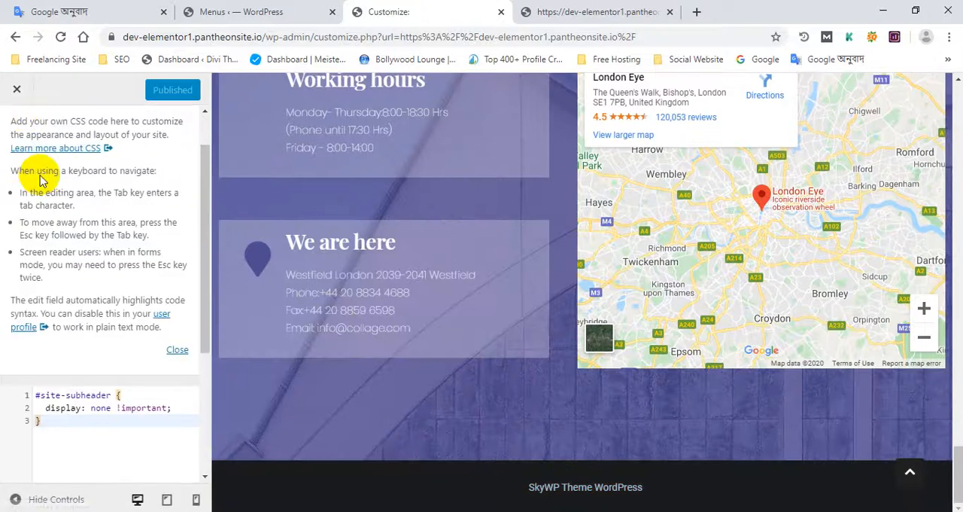
pyautogui.scroll(2, 41, 179)
pyautogui.click(22, 134)
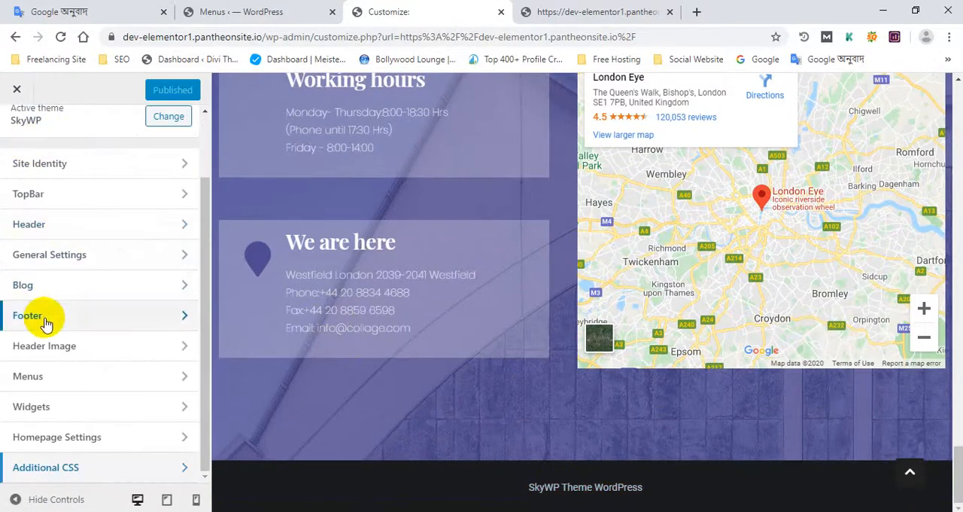
# - Open the Footer Bottom settings and examine the footer layout, width, padding and colour options
pyautogui.click(29, 316)
pyautogui.click(51, 184)
pyautogui.scroll(-1, 143, 309)
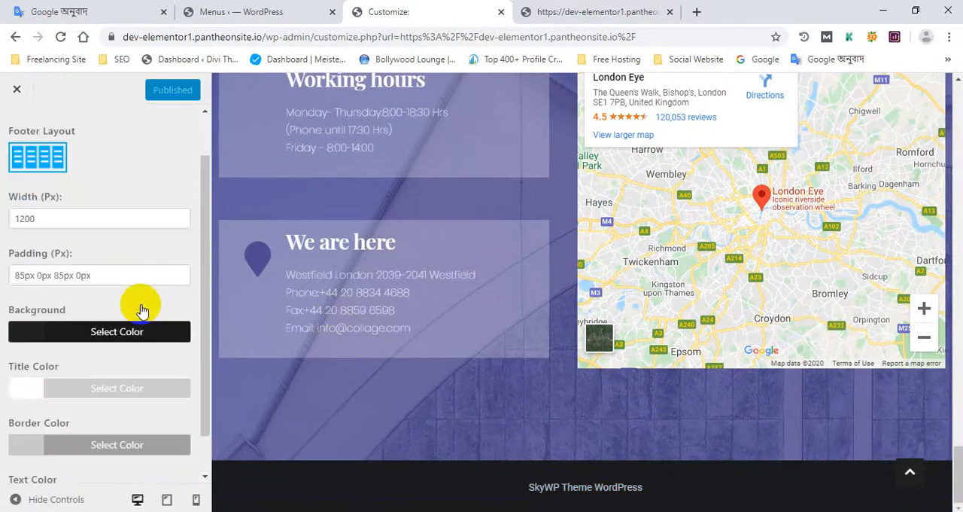
pyautogui.scroll(-1, 143, 310)
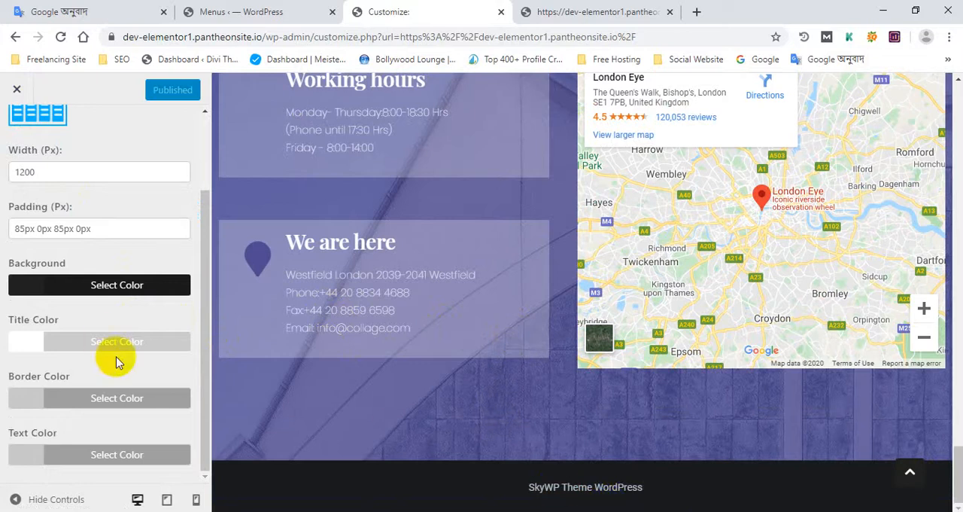
pyautogui.scroll(2, 115, 362)
pyautogui.scroll(-1, 103, 362)
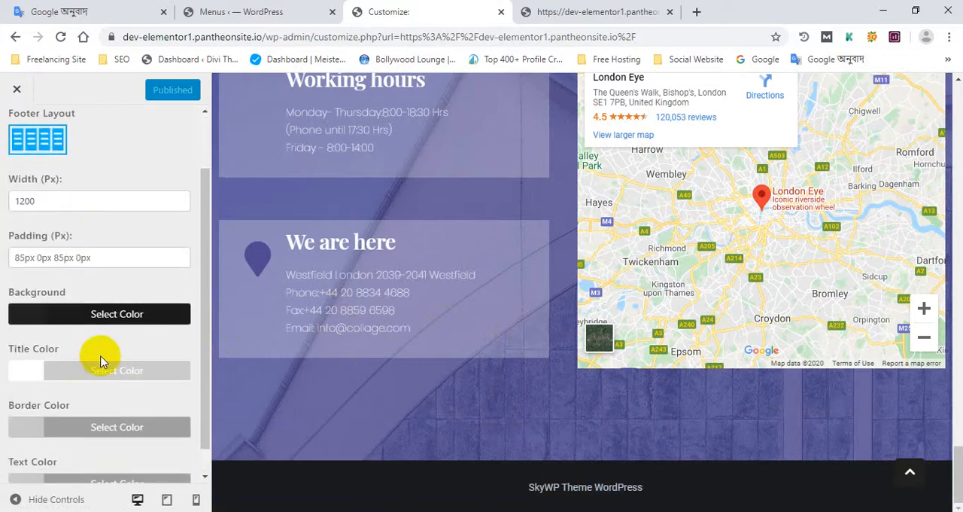
pyautogui.click(92, 257)
pyautogui.scroll(-1, 79, 297)
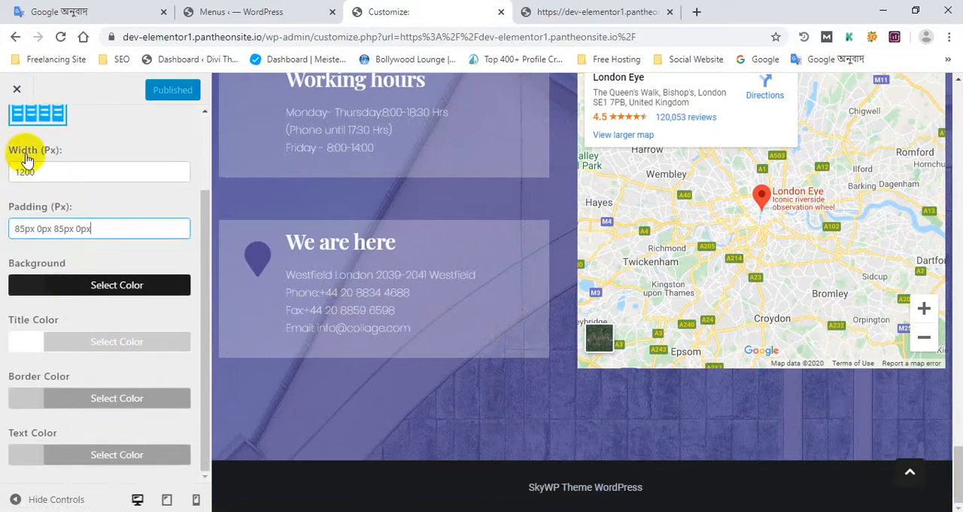
pyautogui.scroll(1, 34, 218)
pyautogui.scroll(-1, 41, 339)
pyautogui.scroll(3, 18, 226)
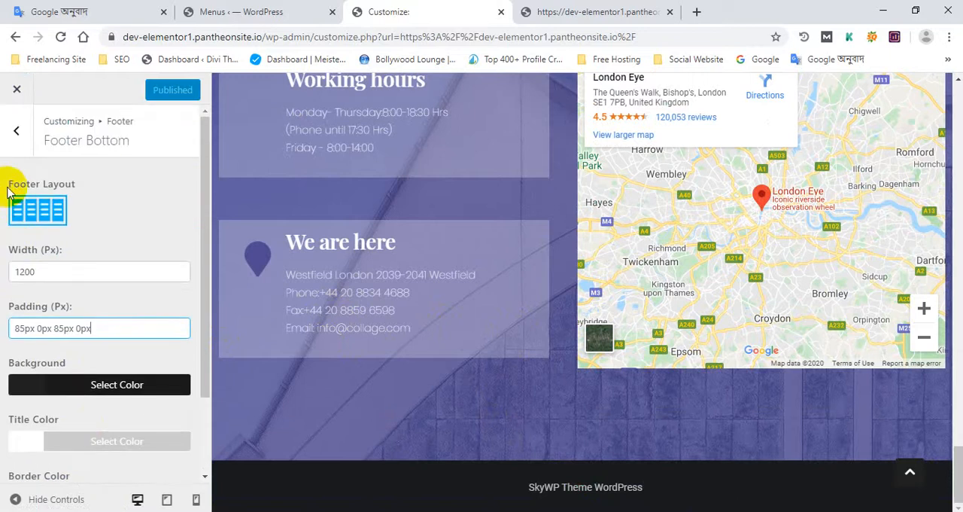
# - Open the footer's Copyright settings and examine the padding and alignment options, keeping the Center alignment
pyautogui.click(15, 133)
pyautogui.click(47, 219)
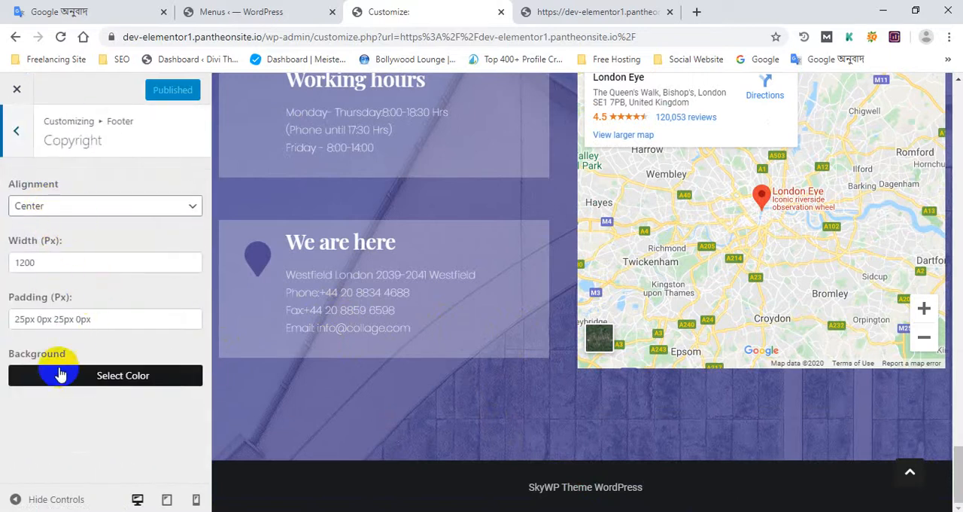
pyautogui.click(83, 319)
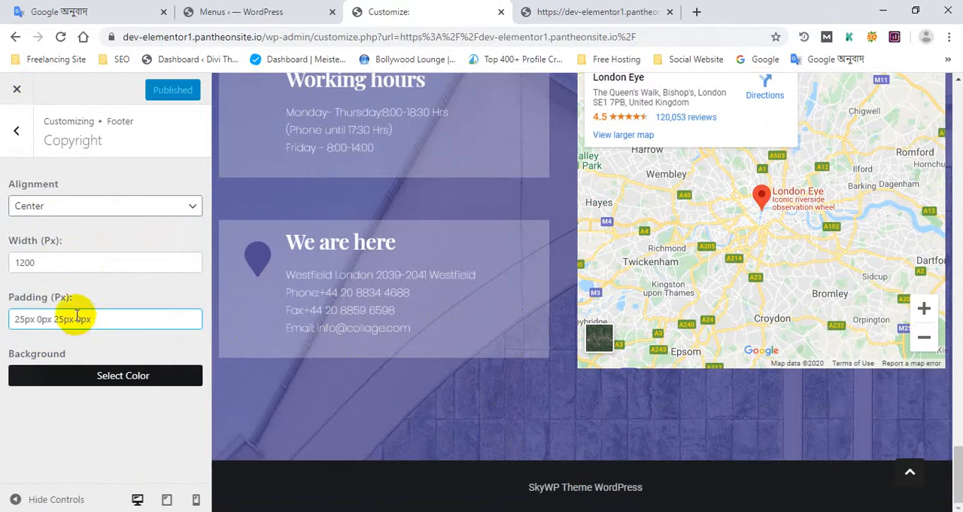
pyautogui.click(74, 215)
pyautogui.click(74, 215)
pyautogui.click(79, 213)
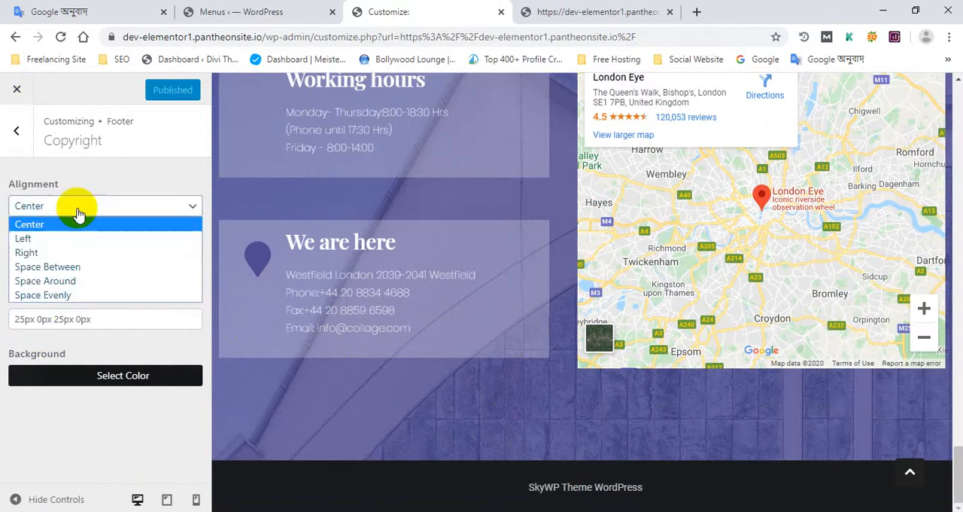
pyautogui.click(90, 197)
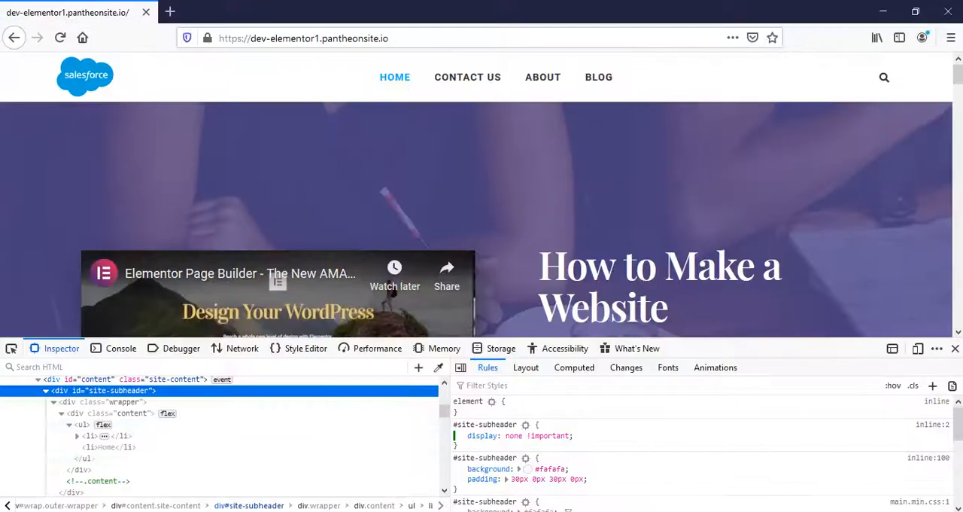
# - Switch to Firefox, inspect the SkyWP Theme WordPress text in the page footer and select its enclosing #copyright div in the HTML tree
pyautogui.scroll(-3, 366, 366)
pyautogui.scroll(-5, 543, 281)
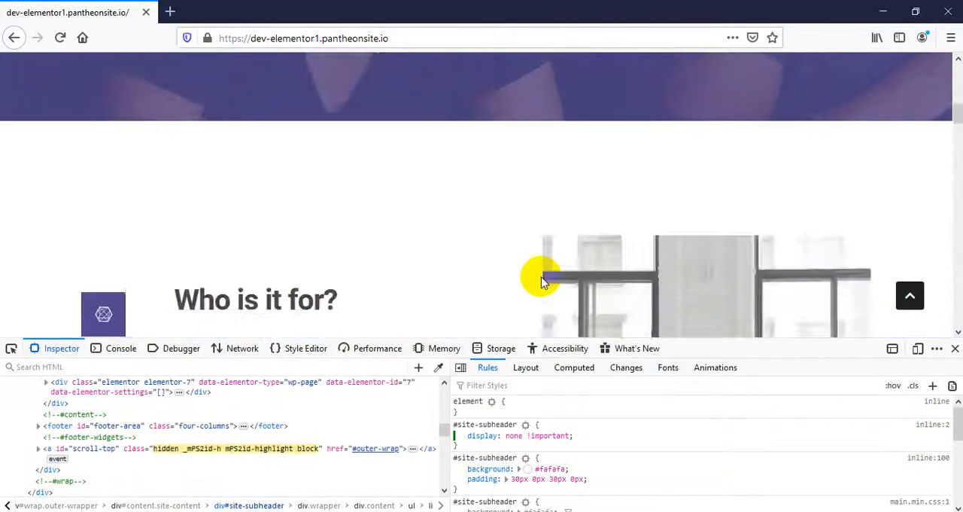
pyautogui.scroll(-5, 543, 282)
pyautogui.moveTo(959, 151); pyautogui.dragTo(958, 314)
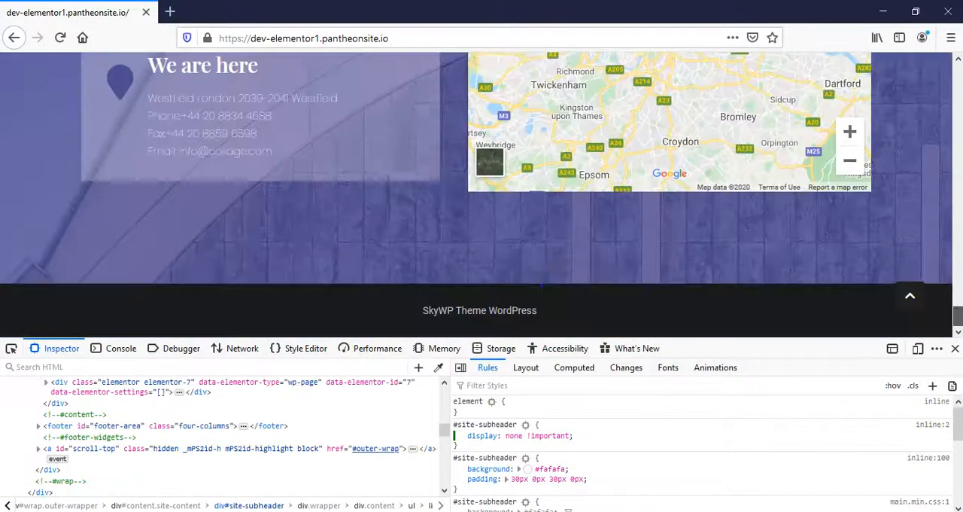
pyautogui.rightClick(526, 296)
pyautogui.rightClick(441, 299)
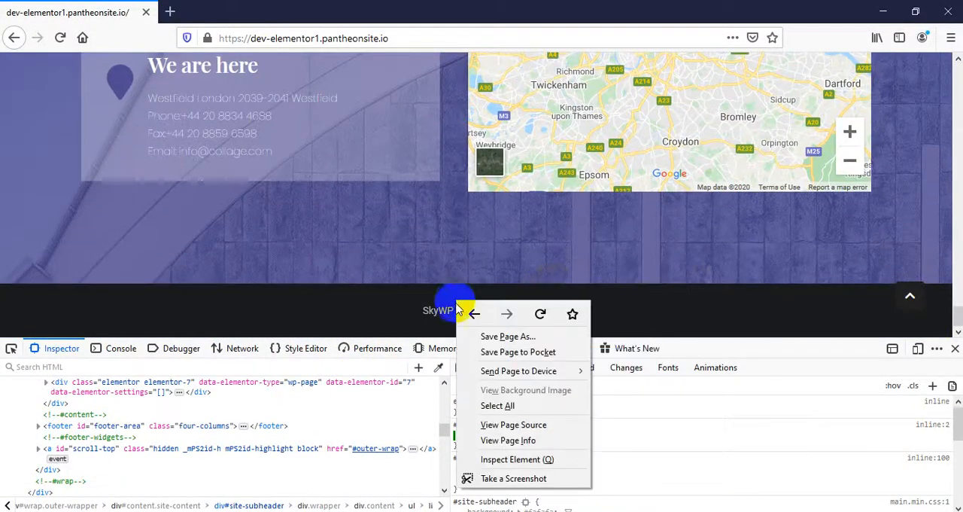
pyautogui.rightClick(443, 308)
pyautogui.click(510, 468)
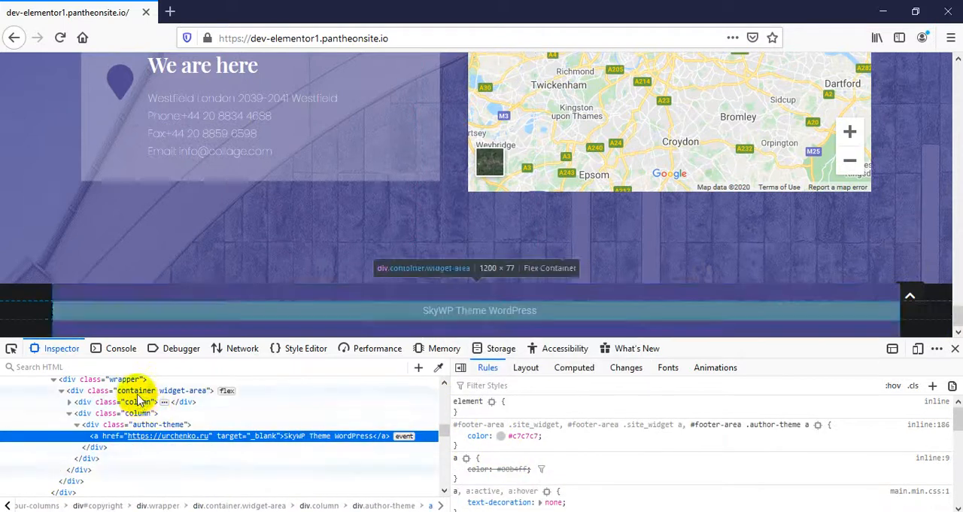
pyautogui.scroll(2, 133, 398)
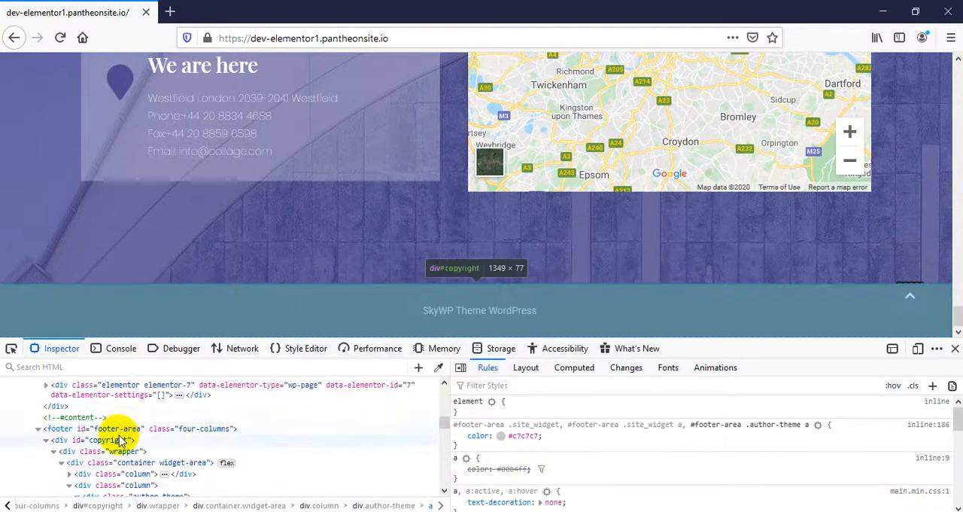
pyautogui.click(117, 439)
# - Add a new CSS rule for #copyright with display: none !important to hide the copyright bar
pyautogui.rightClick(599, 443)
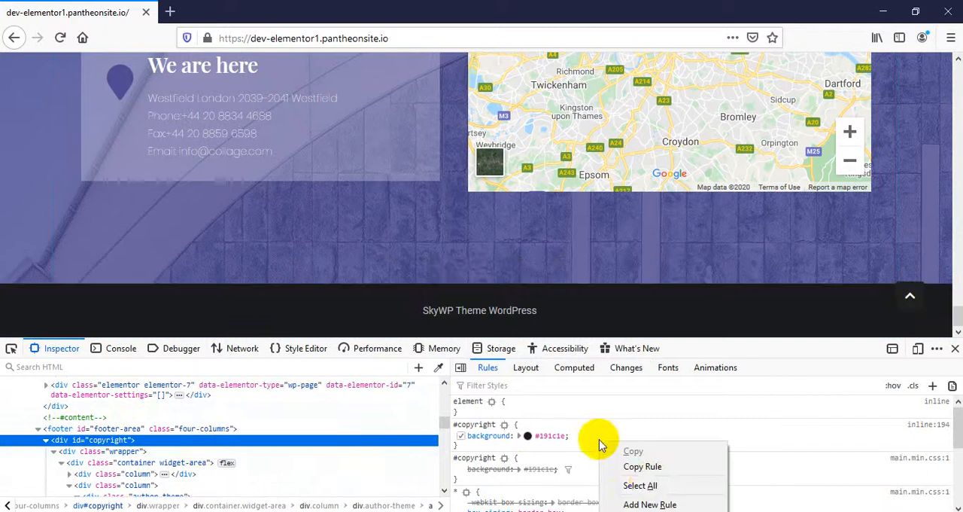
pyautogui.click(650, 504)
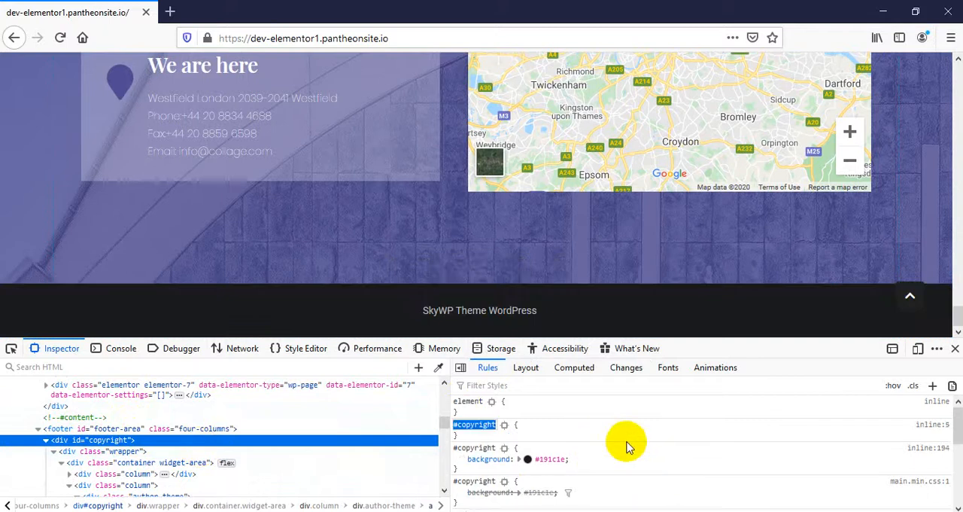
pyautogui.press('Return')
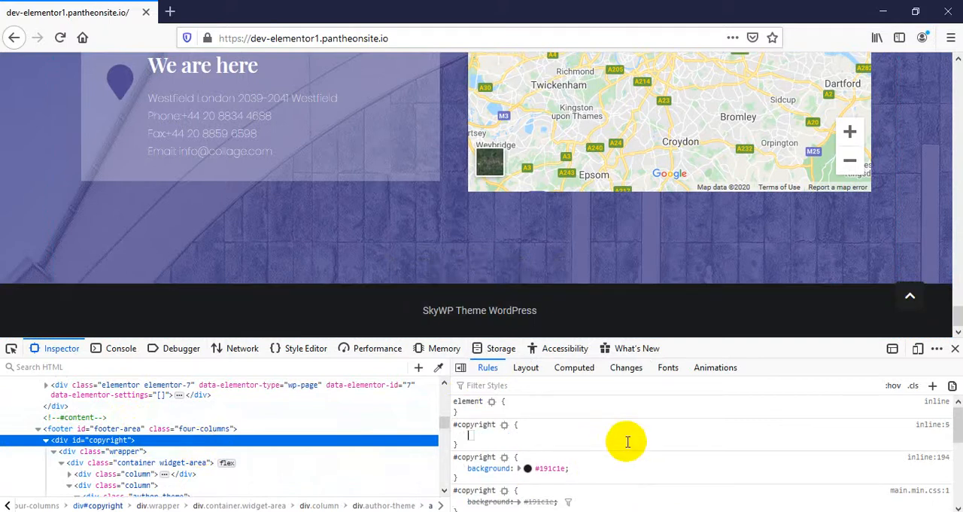
pyautogui.write('di')
pyautogui.press('Tab')
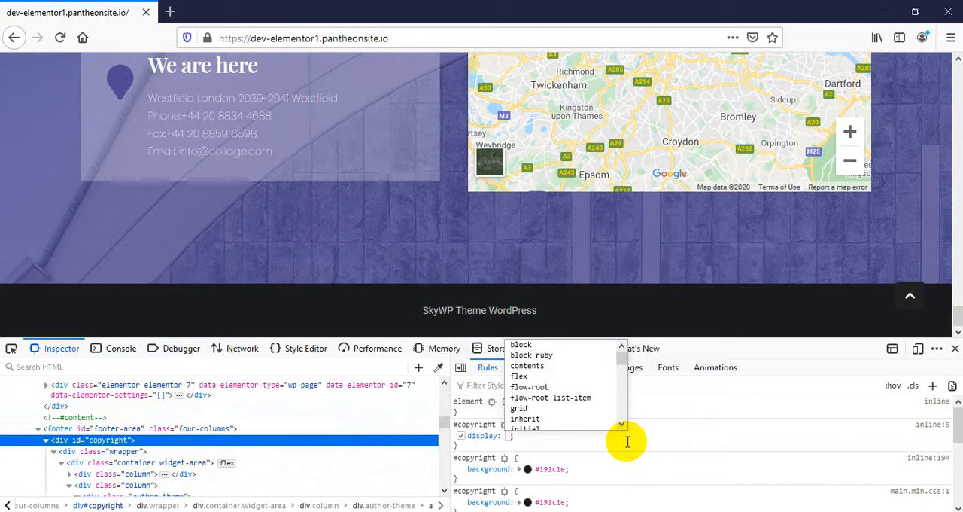
pyautogui.write('ne')
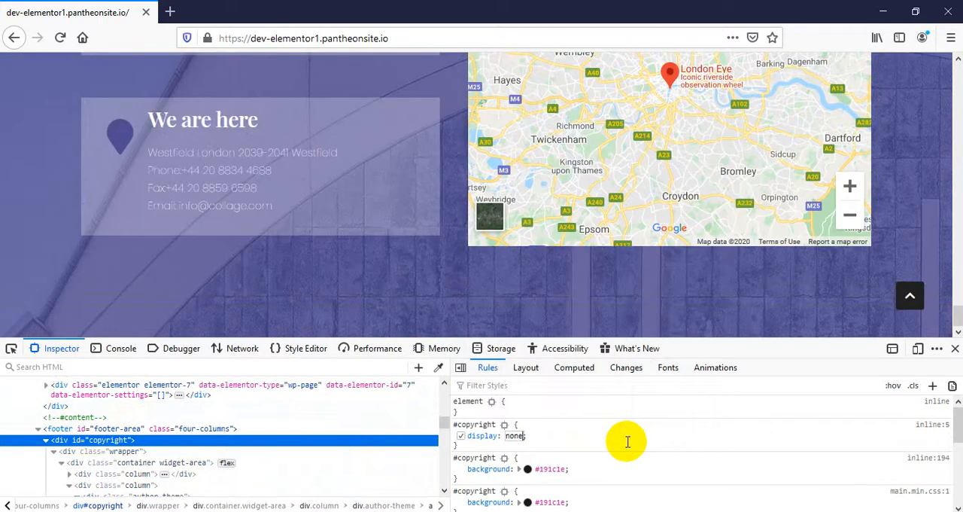
pyautogui.write(' !')
pyautogui.press('Return')
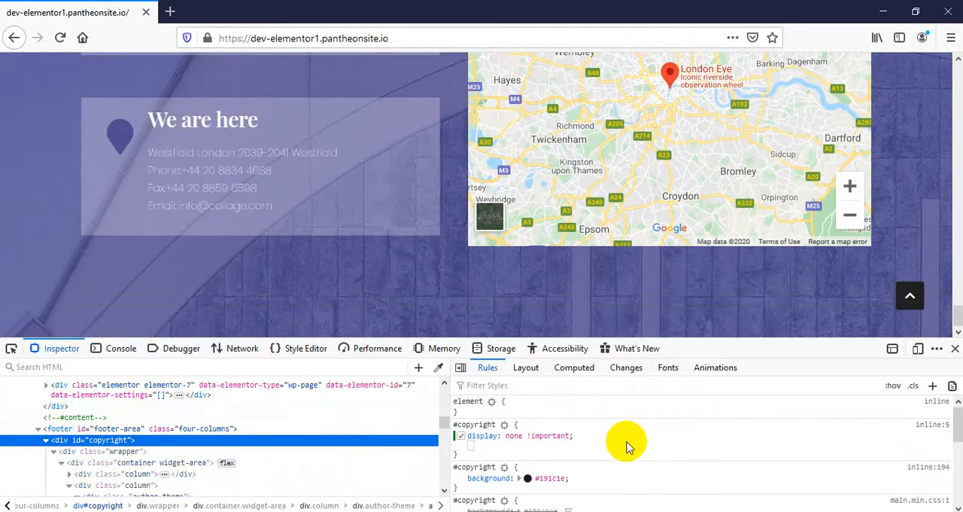
# - Copy the new #copyright rule, switch back to Chrome and open the Customizer's Additional CSS section
pyautogui.rightClick(628, 446)
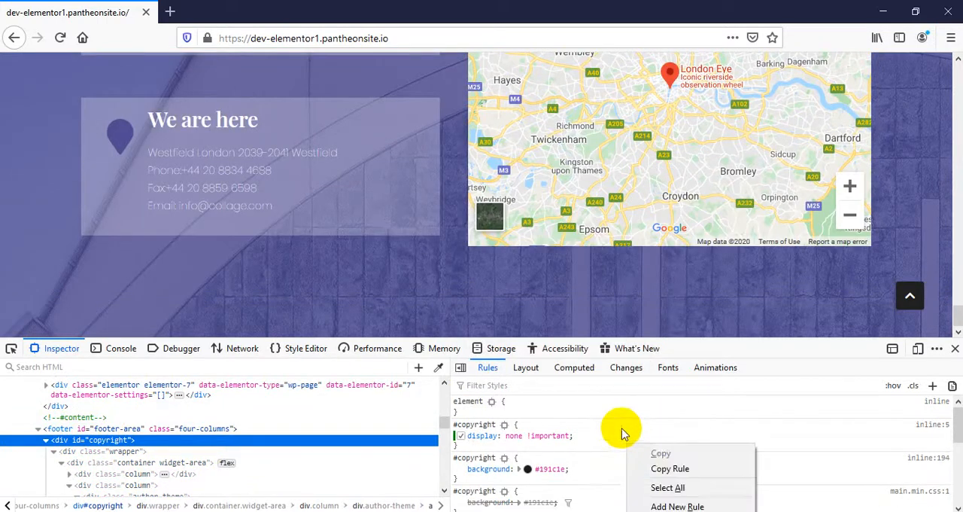
pyautogui.click(672, 469)
pyautogui.moveTo(323, 507)
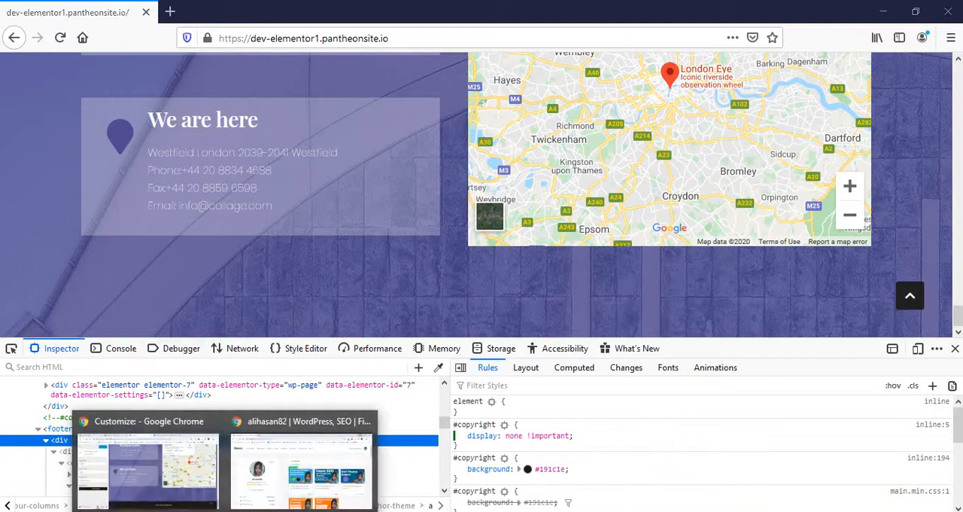
pyautogui.click(164, 493)
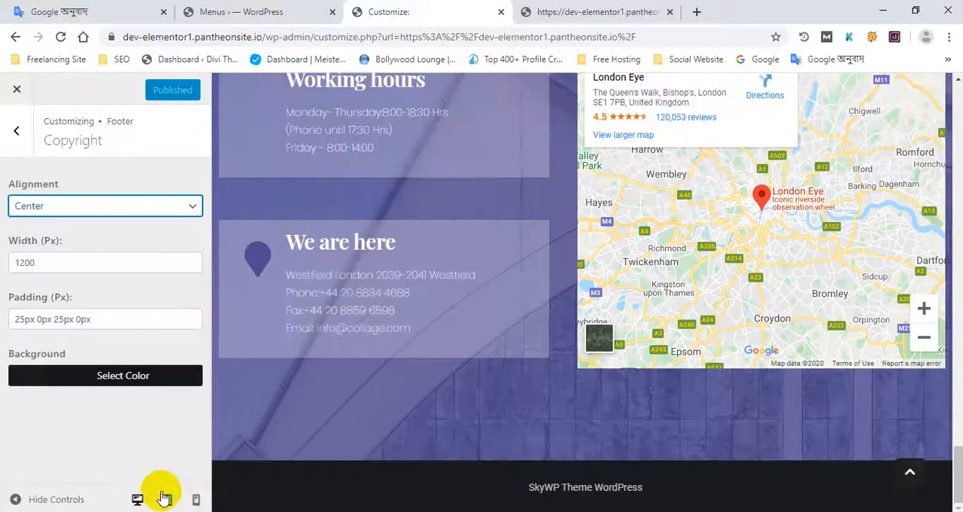
pyautogui.click(17, 131)
pyautogui.click(16, 131)
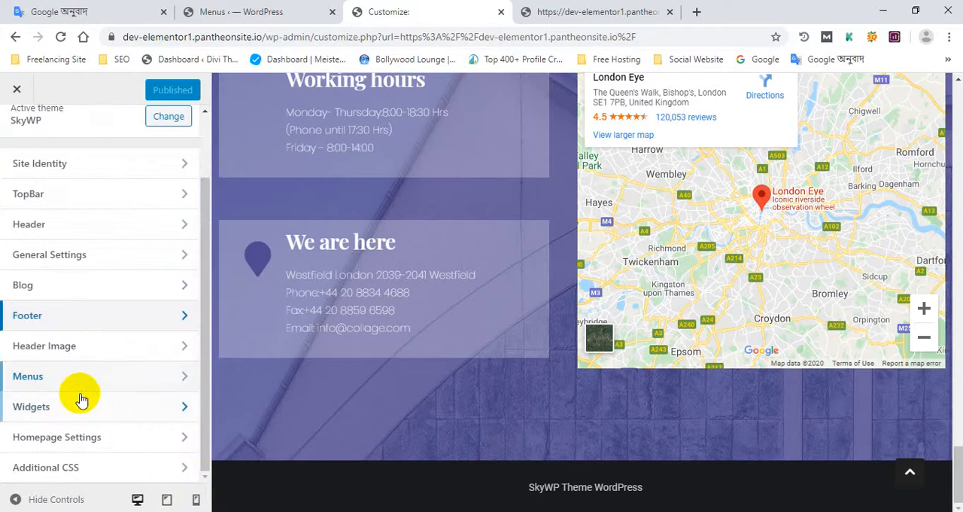
pyautogui.click(79, 472)
pyautogui.scroll(-3, 95, 439)
pyautogui.scroll(2, 97, 370)
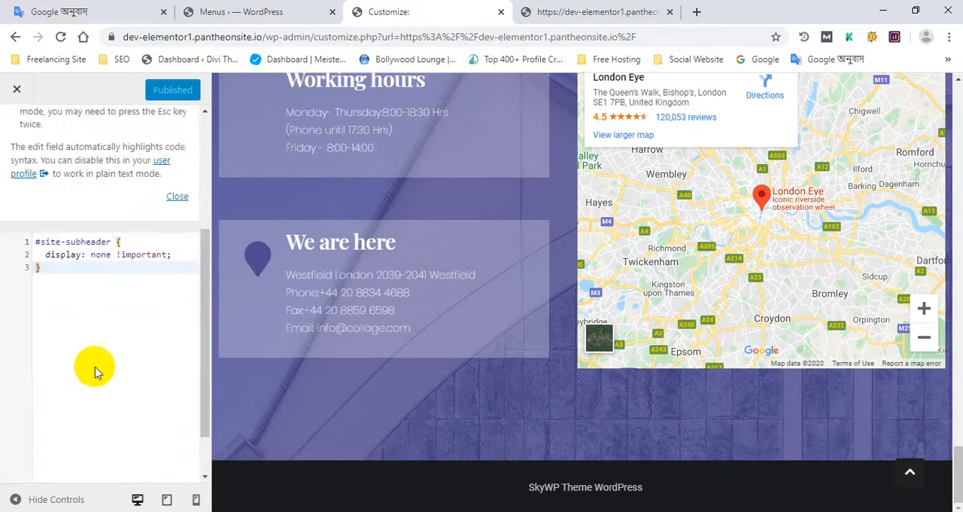
# - Paste the #copyright rule on a new line below the #site-subheader rule and publish the change
pyautogui.press('Return')
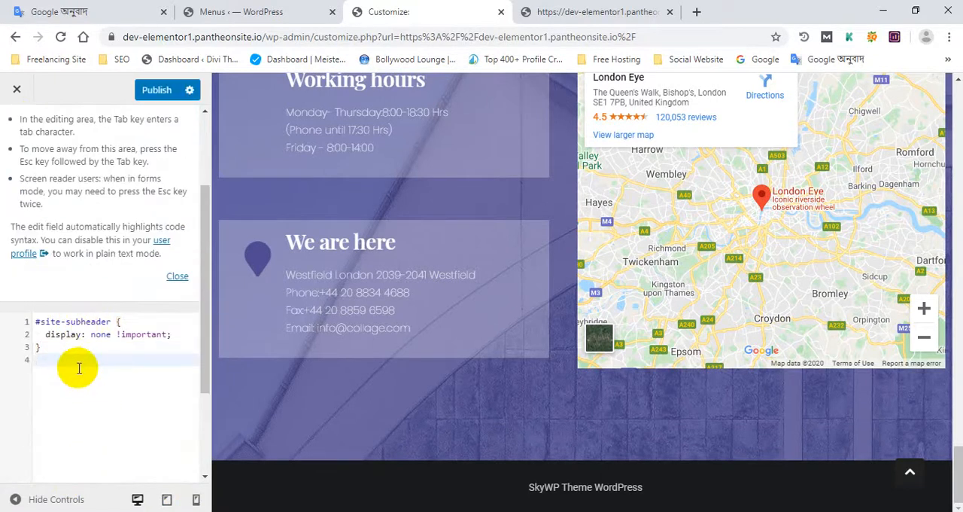
pyautogui.write('#copyright {   display: none !important; }')
pyautogui.click(170, 108)
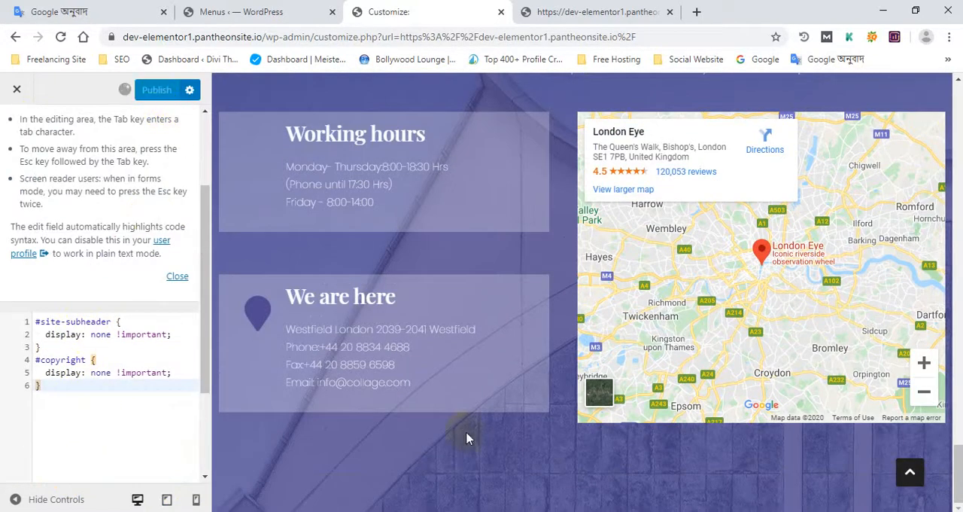
pyautogui.scroll(-2, 587, 354)
# - Reload the live homepage and check it from the header down to the end of the page for the hidden copyright bar
pyautogui.click(608, 9)
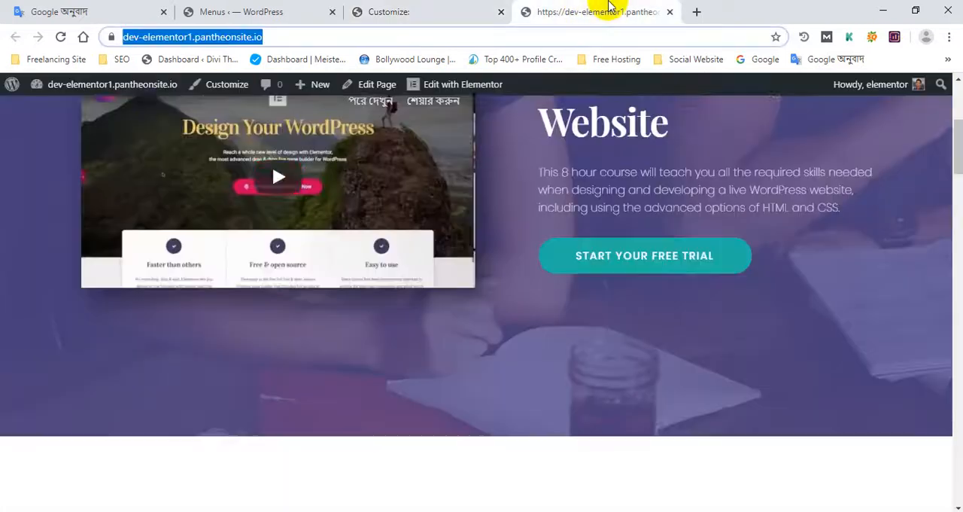
pyautogui.scroll(2, 221, 144)
pyautogui.click(61, 37)
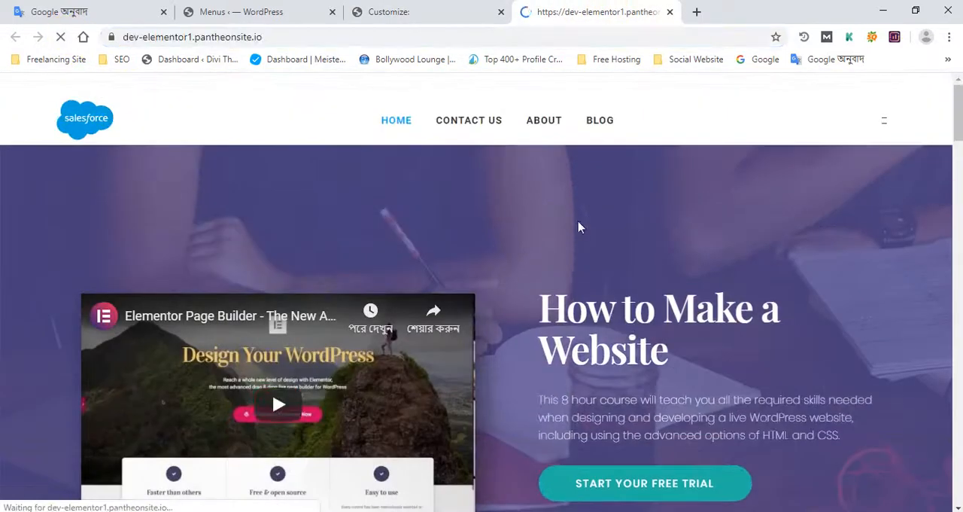
pyautogui.scroll(-5, 166, 119)
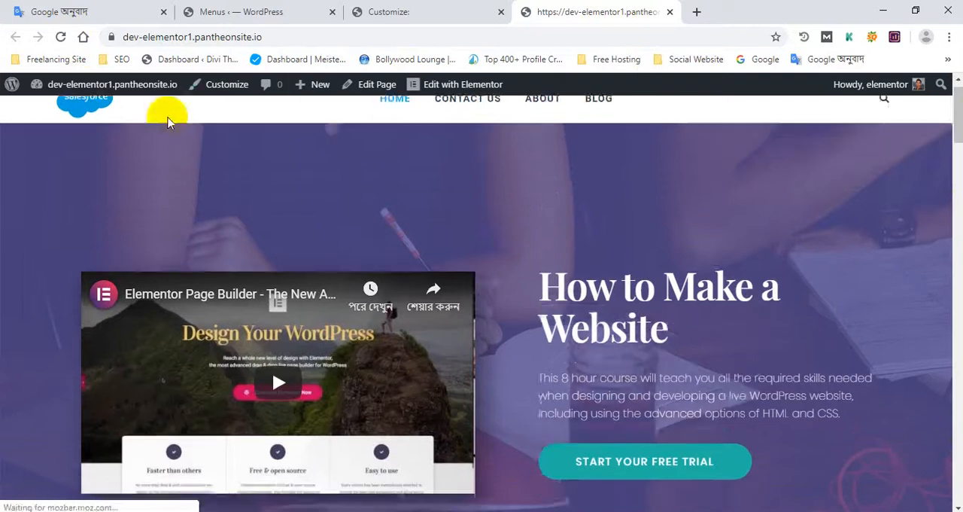
pyautogui.scroll(-15, 241, 223)
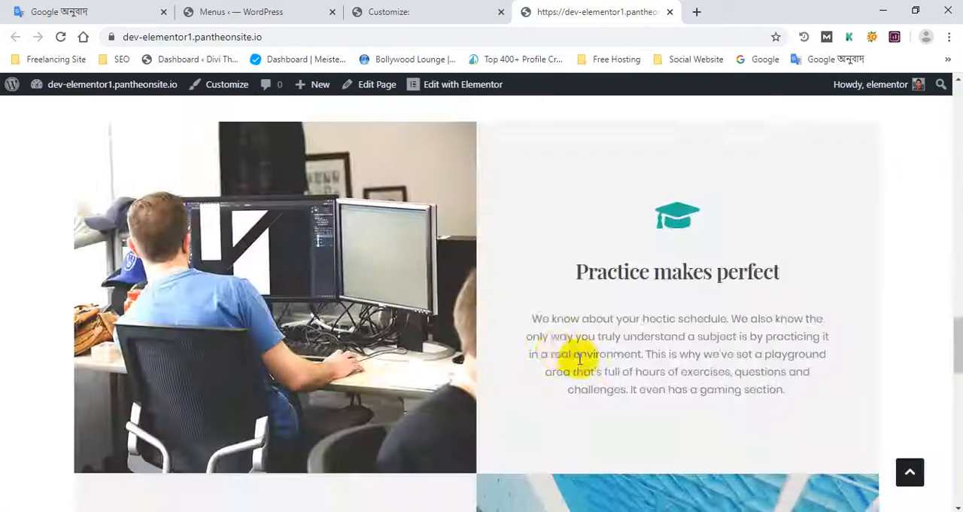
pyautogui.scroll(-5, 580, 370)
pyautogui.scroll(6, 378, 315)
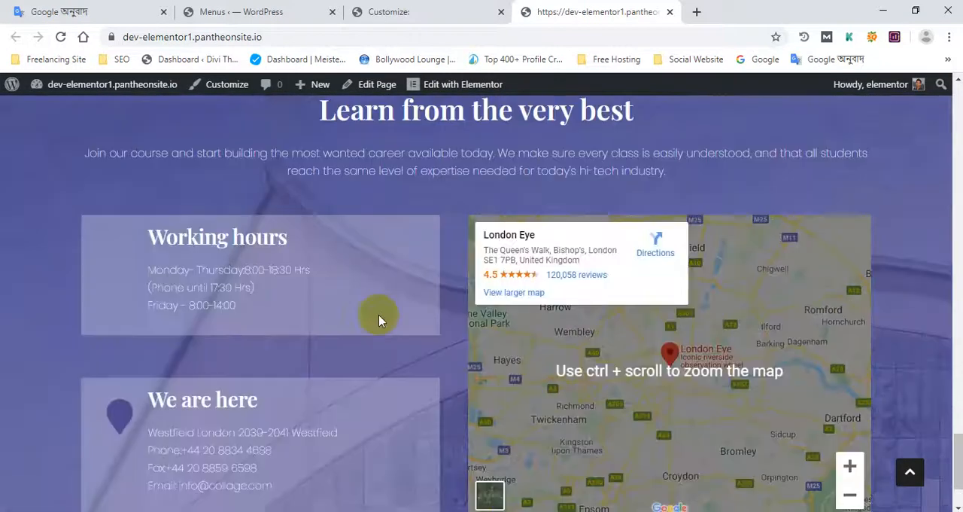
pyautogui.scroll(4, 382, 345)
pyautogui.moveTo(957, 359); pyautogui.dragTo(957, 115)
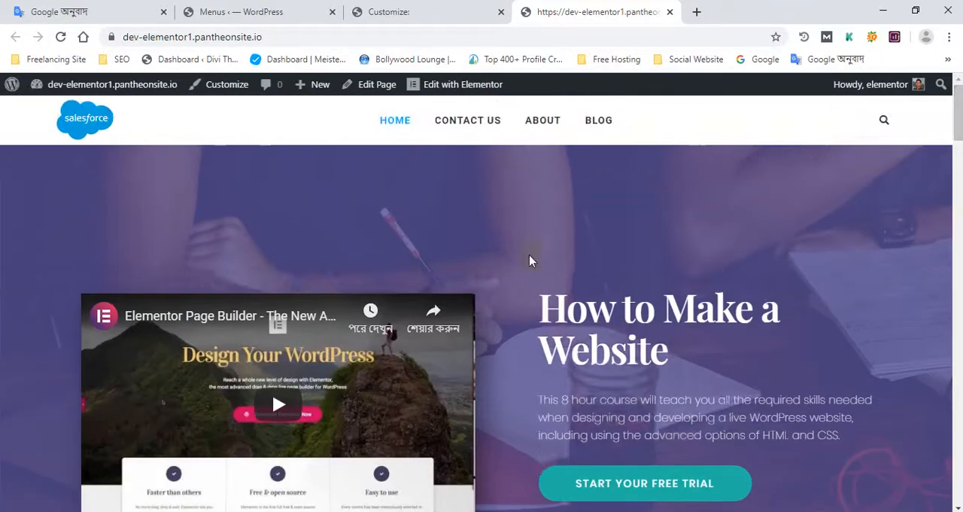